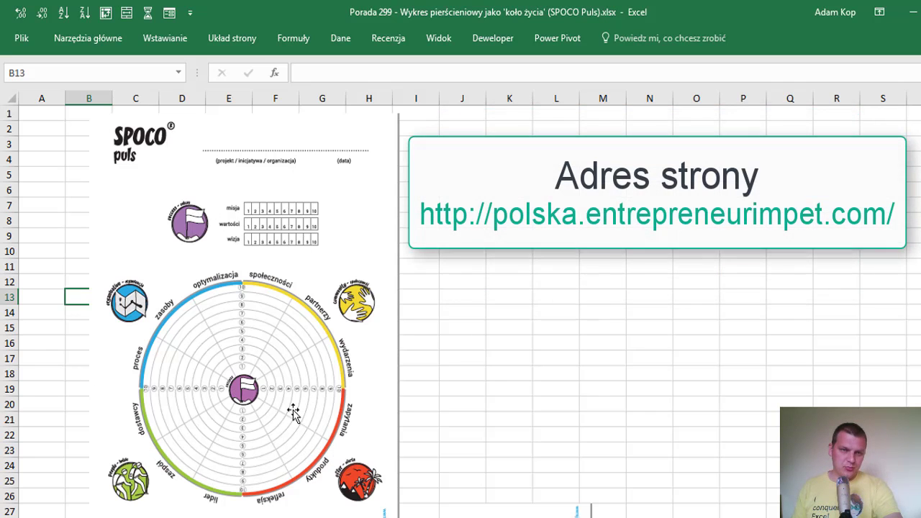
# Step: Scroll through the SPOCO Puls template, then move to the sheet with the finished wheel chart
pyautogui.scroll(-1, 279, 464)
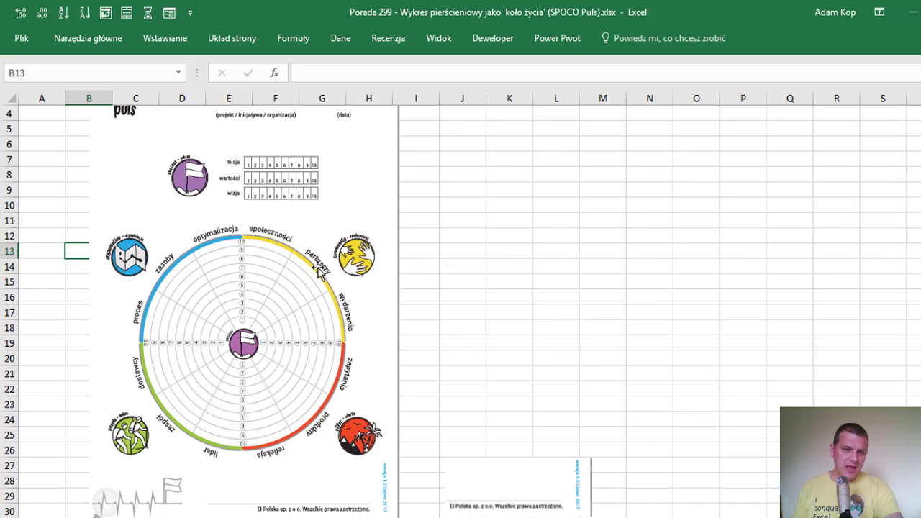
pyautogui.scroll(1, 299, 280)
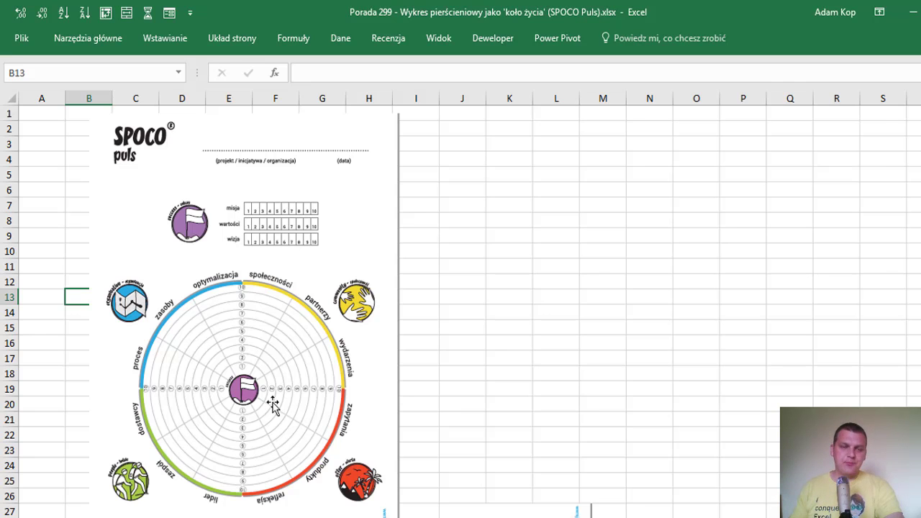
pyautogui.hotkey('ctrl', 'pagedown')
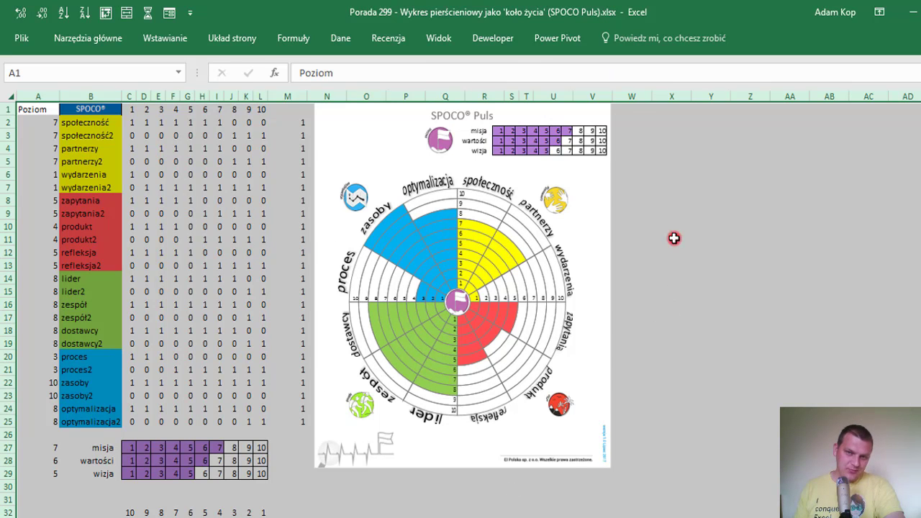
# Step: Select the grouped wheel chart picture, then switch to the p299 sheet with the five-ring chart
pyautogui.click(670, 237)
pyautogui.click(360, 128)
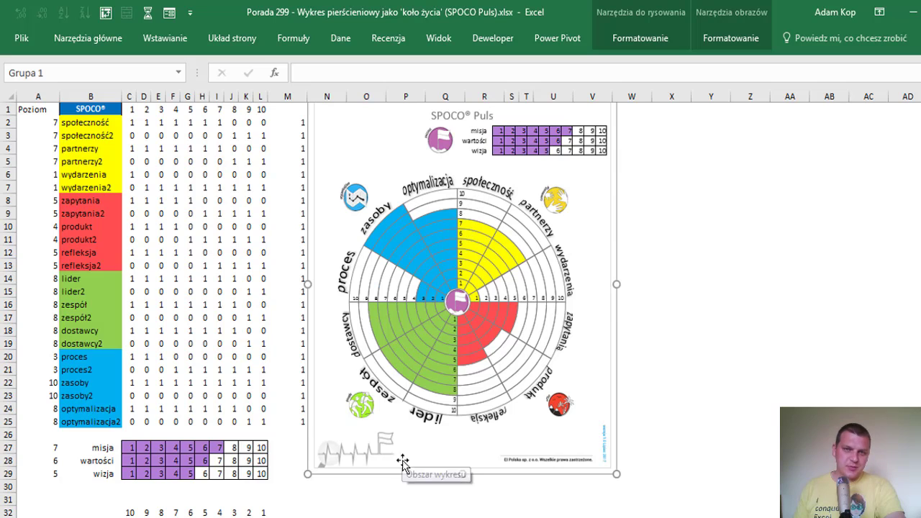
pyautogui.click(212, 514)
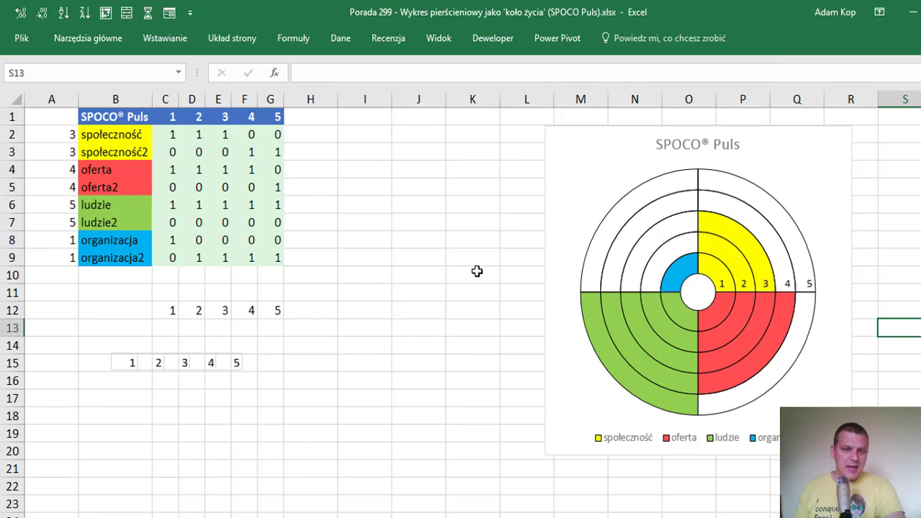
# Step: Drag the five-ring doughnut chart further right, deselect it, and scroll back to column A
pyautogui.click(346, 516)
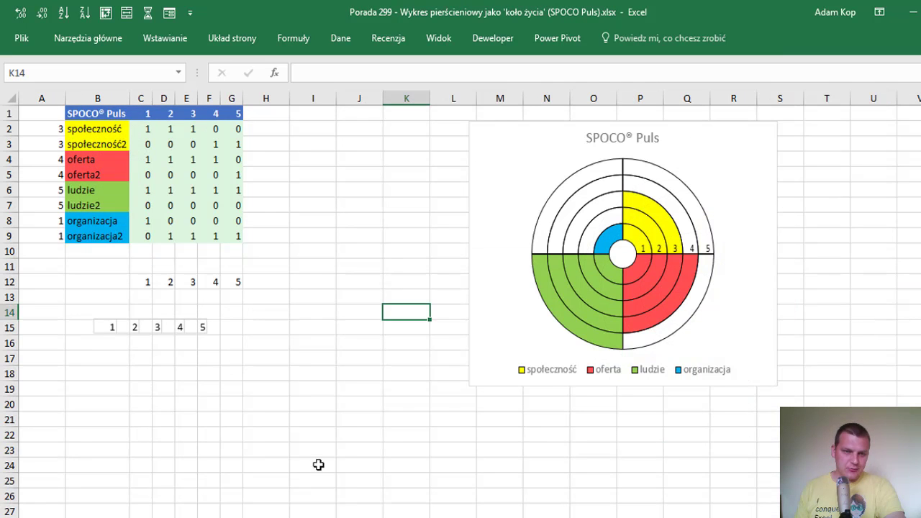
pyautogui.click(584, 154)
pyautogui.scroll(1, 584, 154)
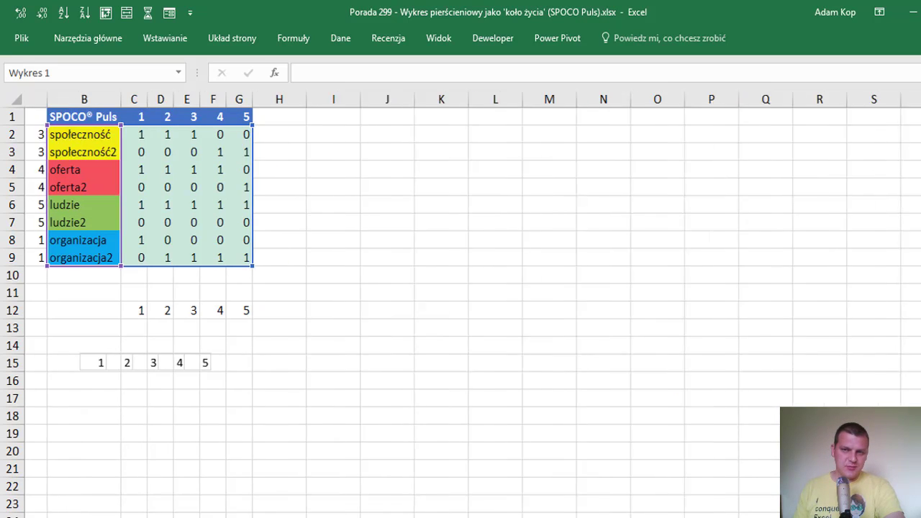
pyautogui.moveTo(892, 149); pyautogui.dragTo(861, 156)
pyautogui.click(319, 353)
pyautogui.moveTo(257, 355); pyautogui.dragTo(15, 362)
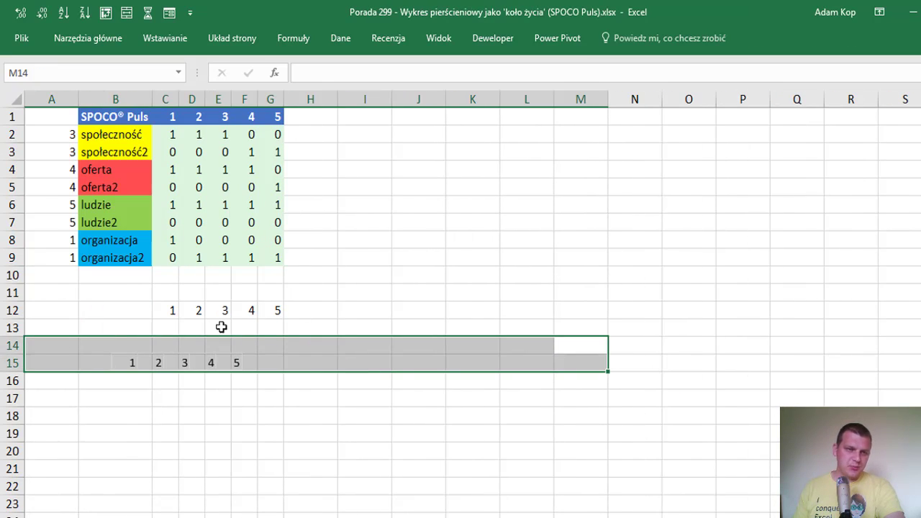
pyautogui.click(348, 293)
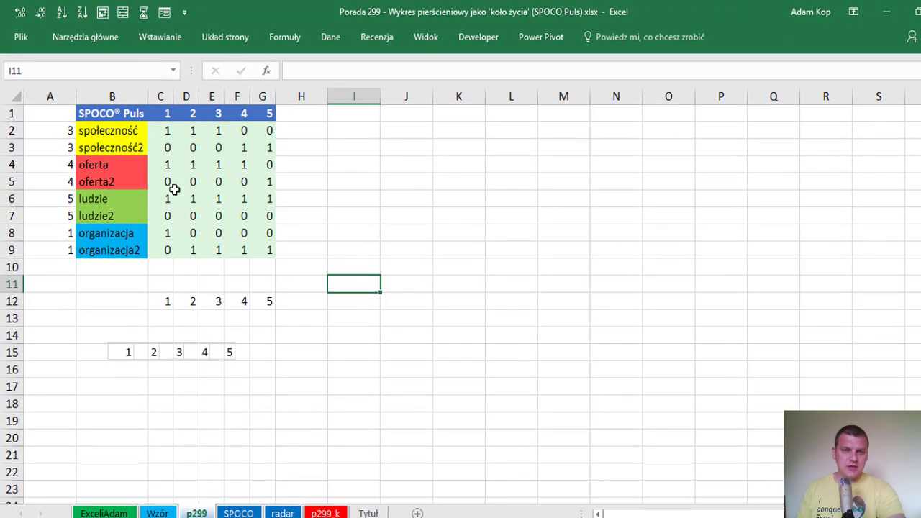
pyautogui.moveTo(645, 515); pyautogui.dragTo(761, 515)
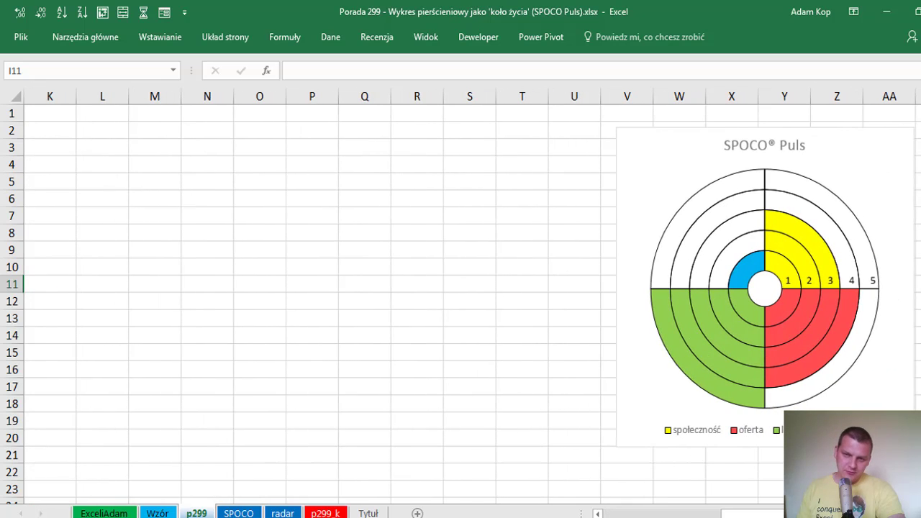
pyautogui.moveTo(753, 515); pyautogui.dragTo(720, 516)
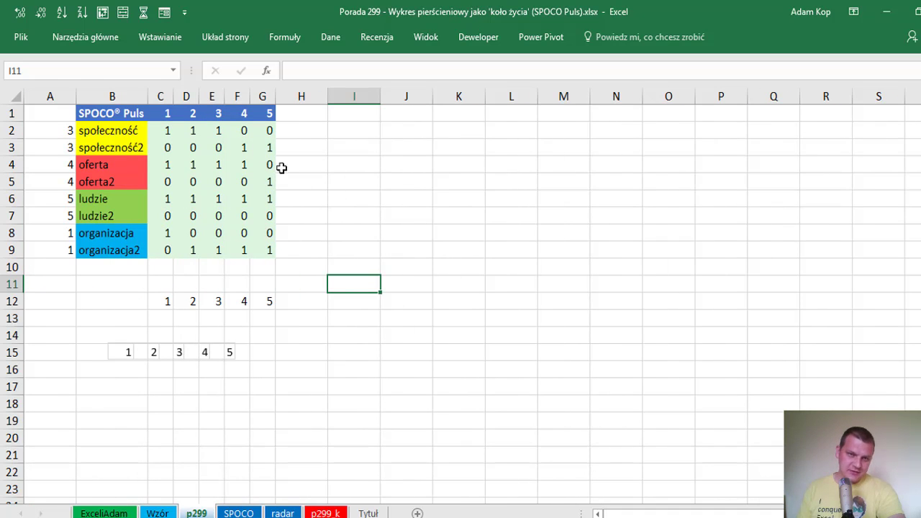
# Step: Check the społeczność label in B2, its level 3 in A2, and the społeczność2 label in B3
pyautogui.click(122, 130)
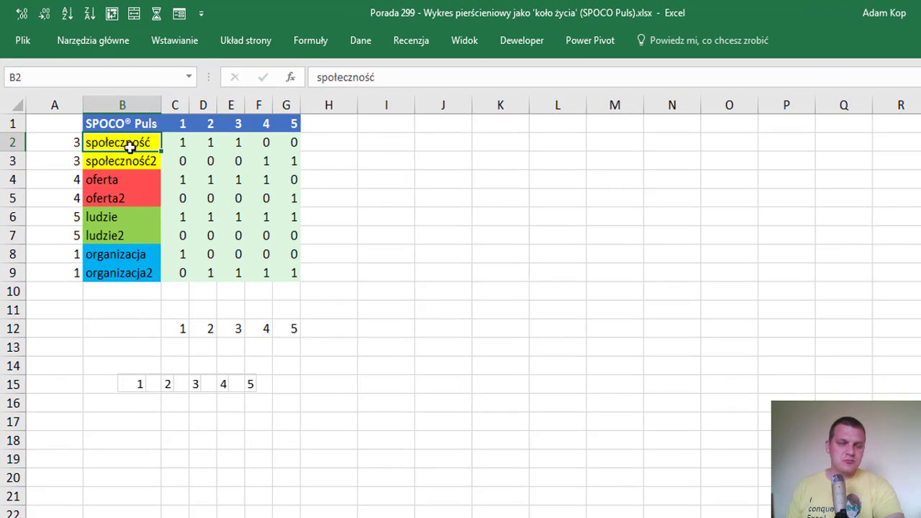
pyautogui.click(75, 142)
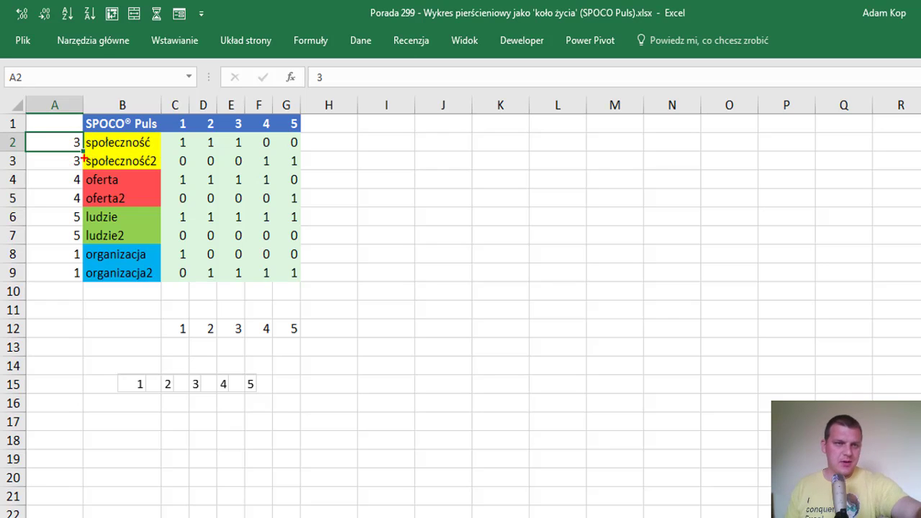
pyautogui.hotkey('ctrl', '2')
pyautogui.moveTo(84, 153); pyautogui.dragTo(105, 192)
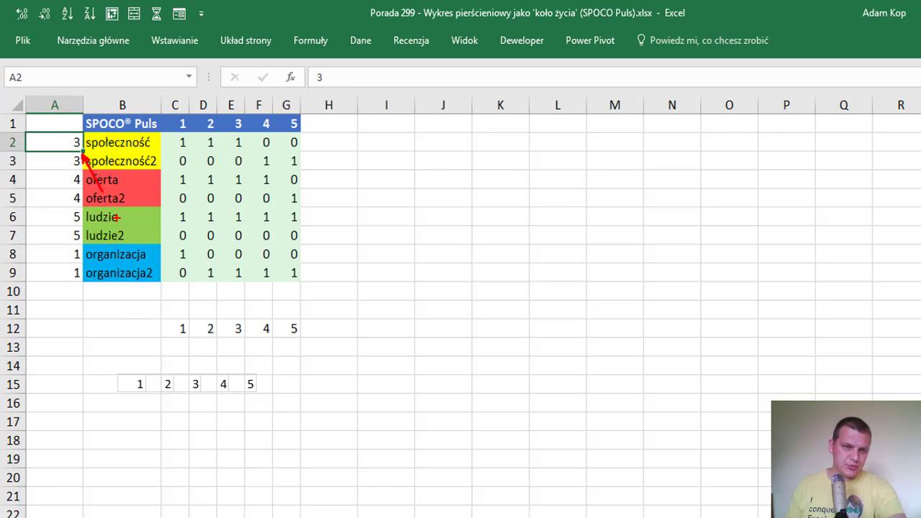
pyautogui.press('Escape')
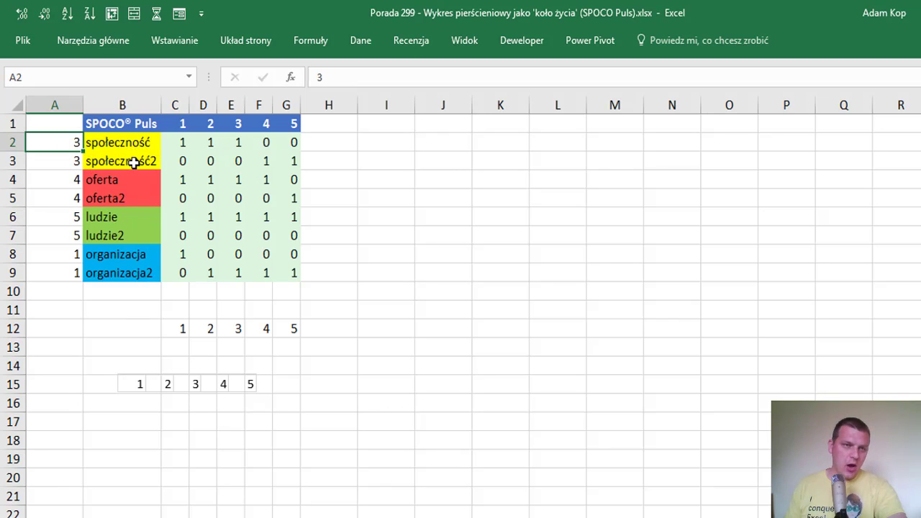
pyautogui.click(134, 162)
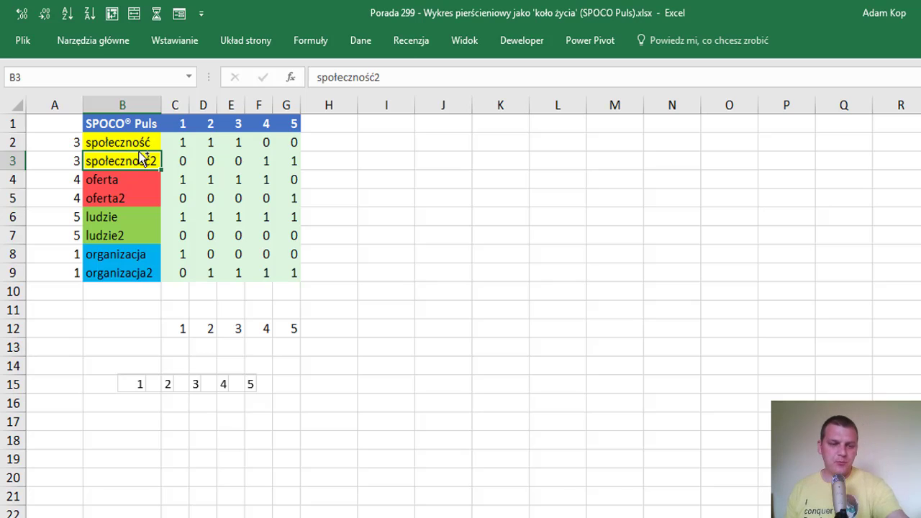
pyautogui.hotkey('ctrl', '1')
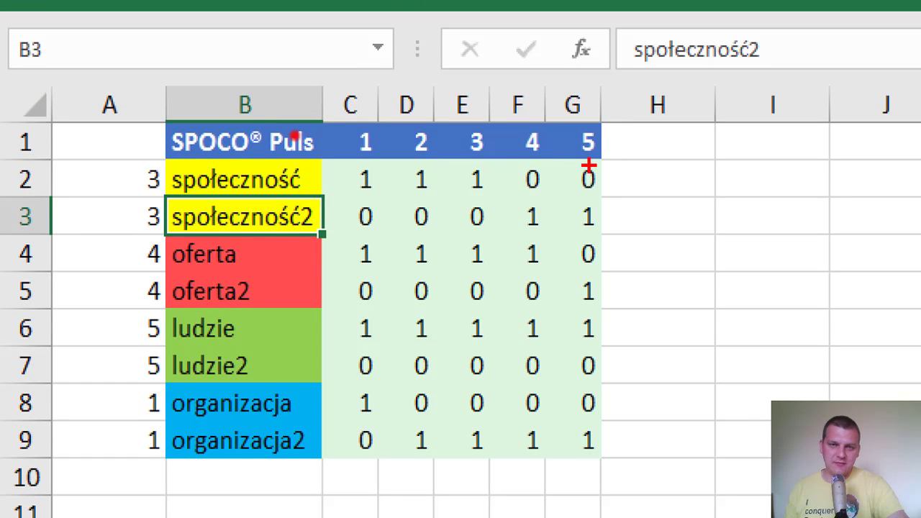
pyautogui.moveTo(590, 164); pyautogui.dragTo(657, 213)
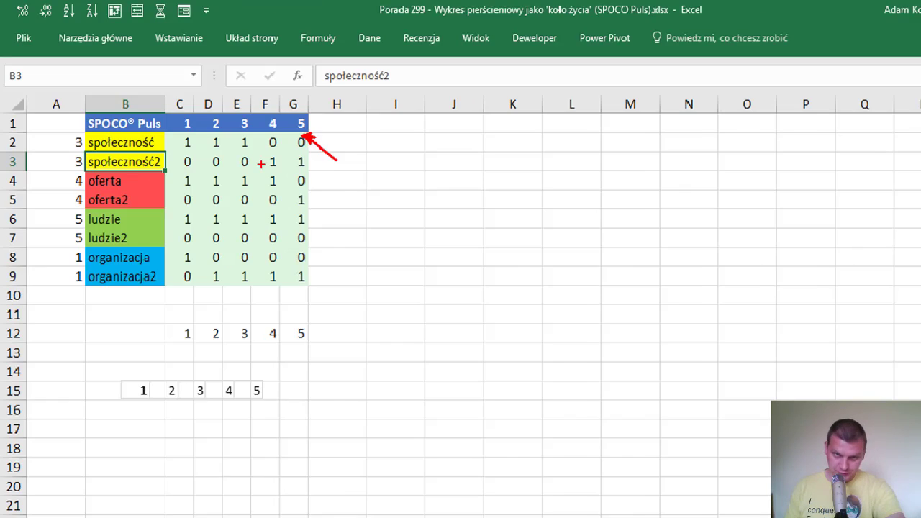
pyautogui.press('Escape')
# Step: Review C2's =JEŻELI($A2>=C$1;1;0) and C3's =JEŻELI($A3<C$1;1;0) formulas without changing them
pyautogui.click(180, 141)
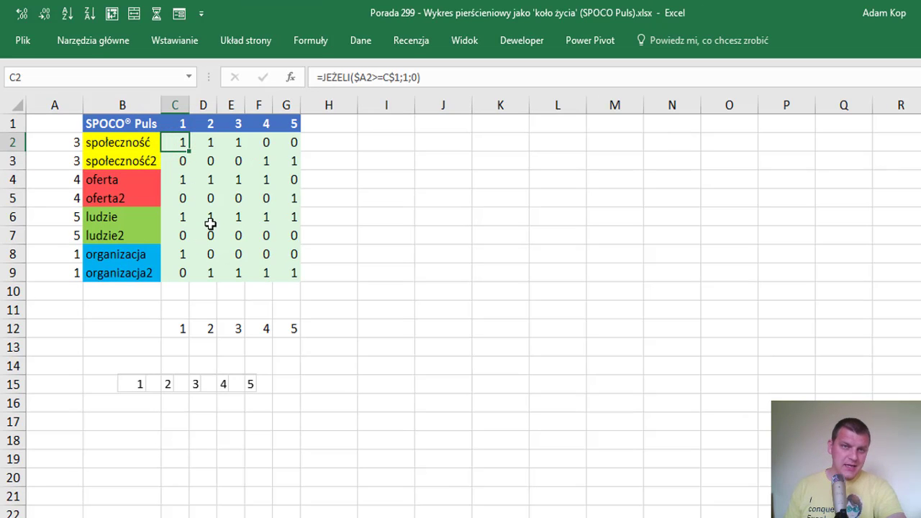
pyautogui.press('F2')
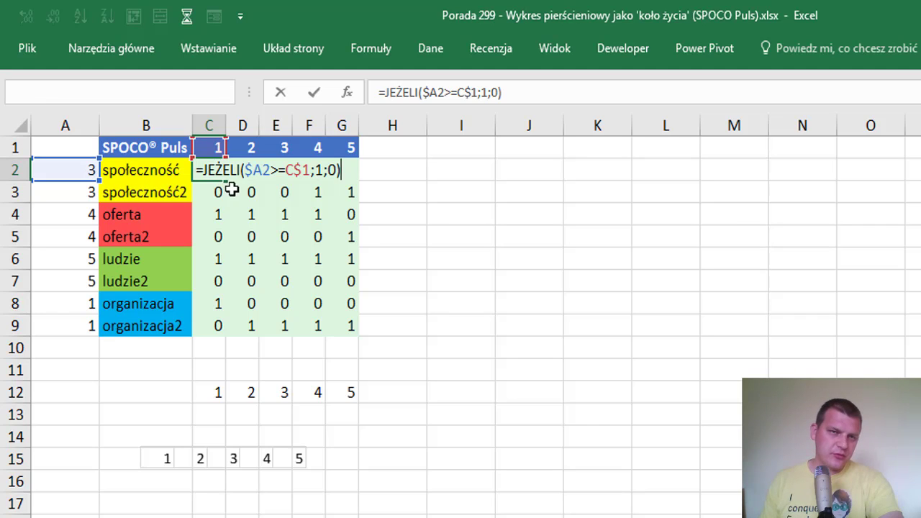
pyautogui.hotkey('ctrl', 'Return')
pyautogui.click(245, 170)
pyautogui.click(278, 167)
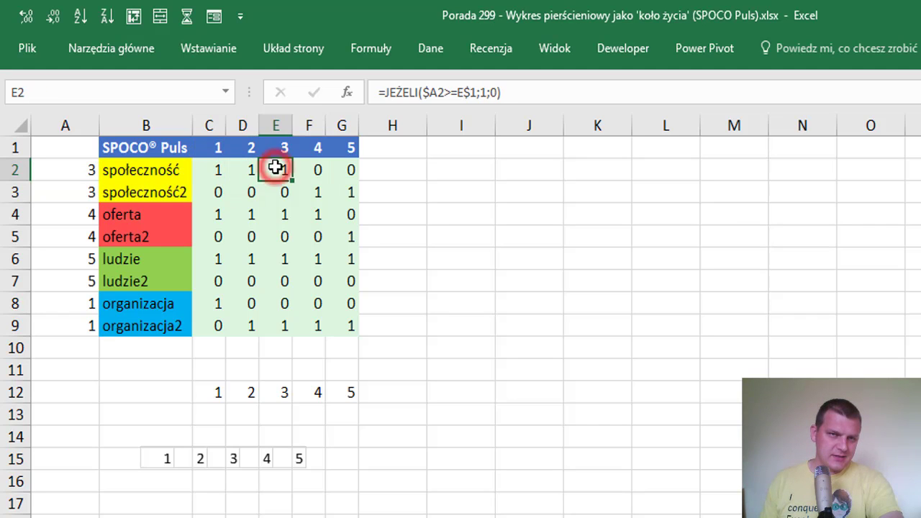
pyautogui.click(214, 194)
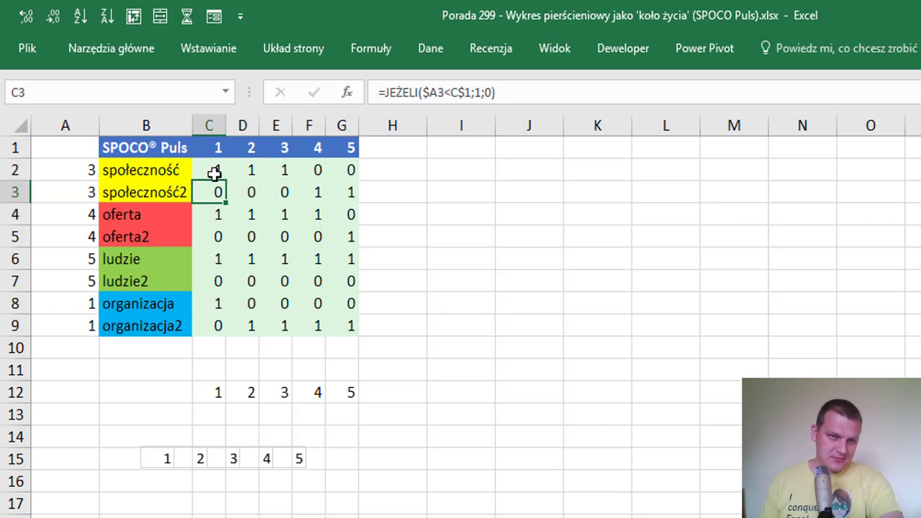
pyautogui.press('F2')
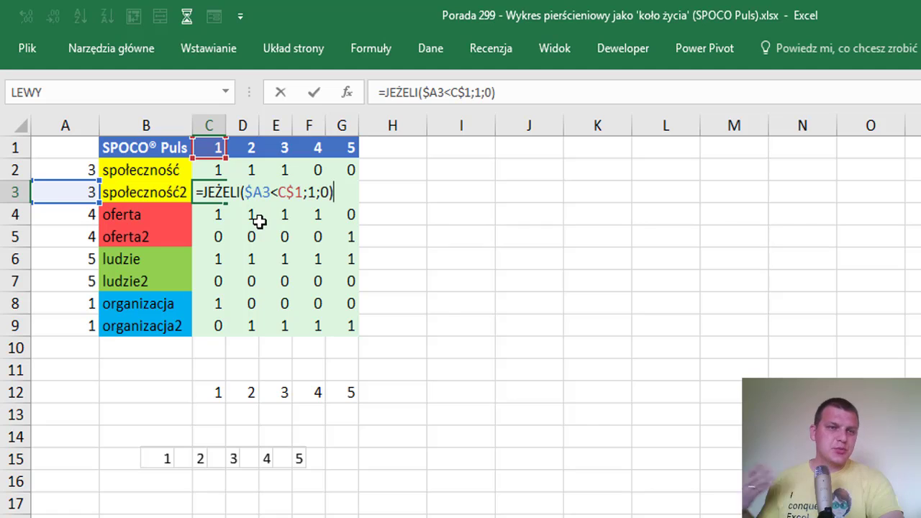
pyautogui.hotkey('ctrl', 'Return')
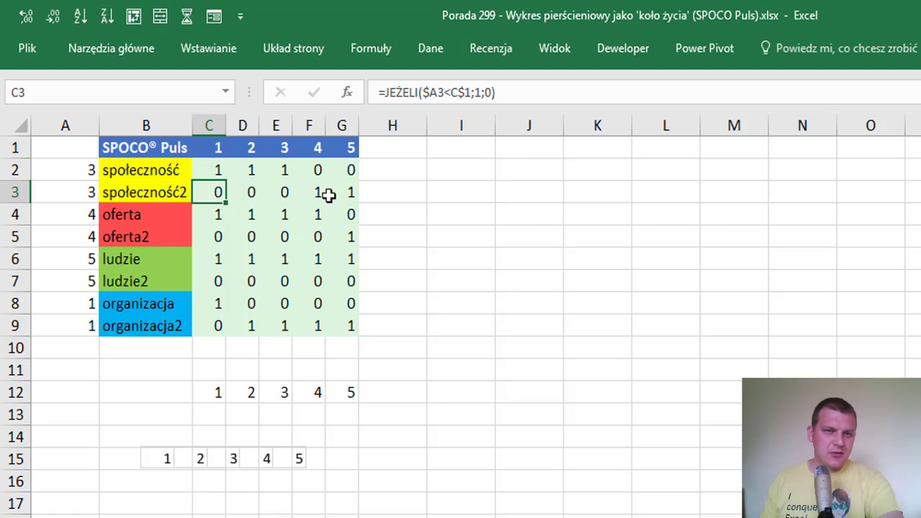
pyautogui.doubleClick(314, 189)
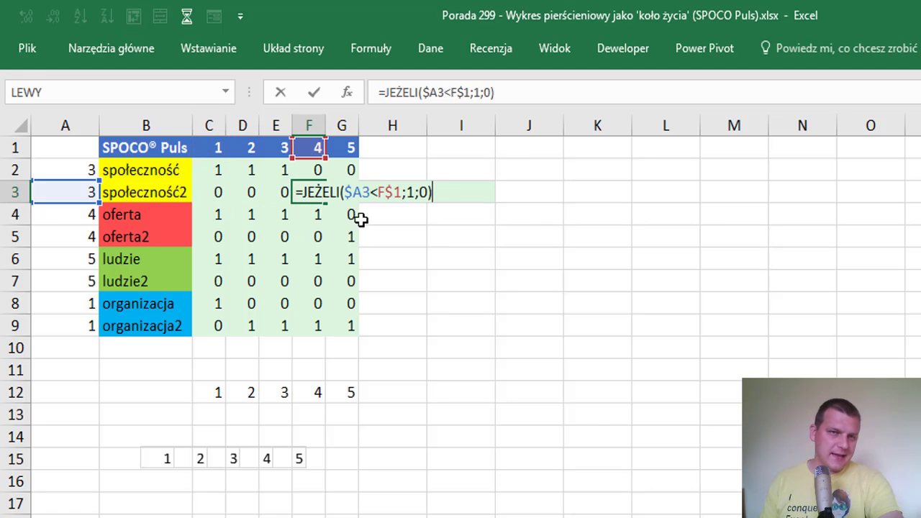
pyautogui.hotkey('ctrl', 'Return')
# Step: Compare the level formulas across C2:G3 for the społeczność rows
pyautogui.click(214, 192)
pyautogui.click(277, 193)
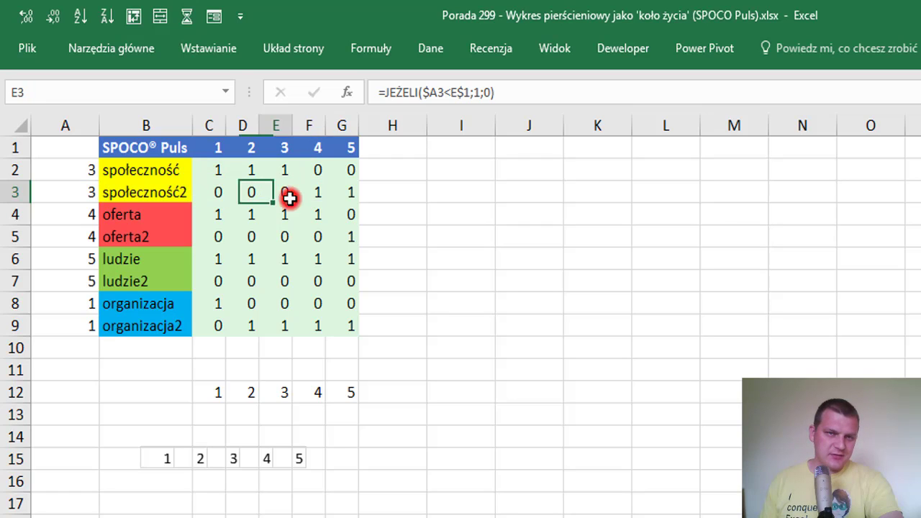
pyautogui.click(284, 170)
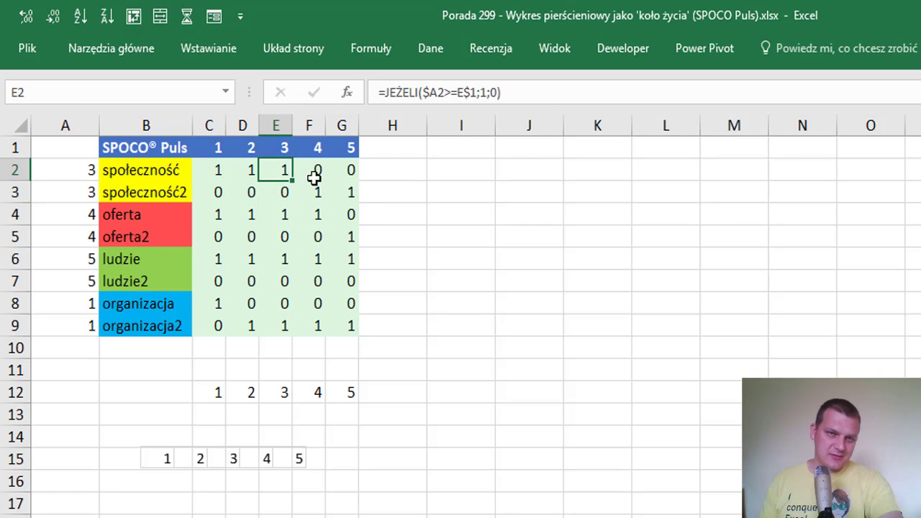
pyautogui.click(314, 171)
pyautogui.click(344, 170)
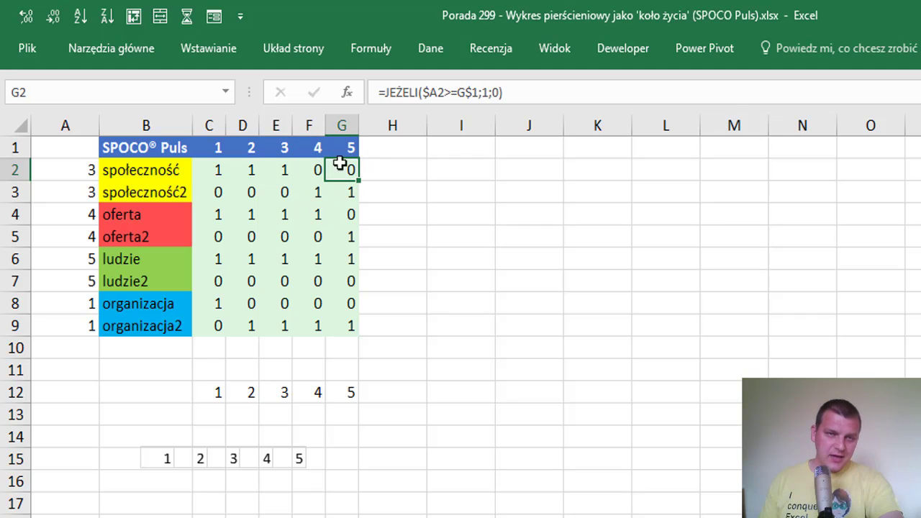
pyautogui.click(313, 190)
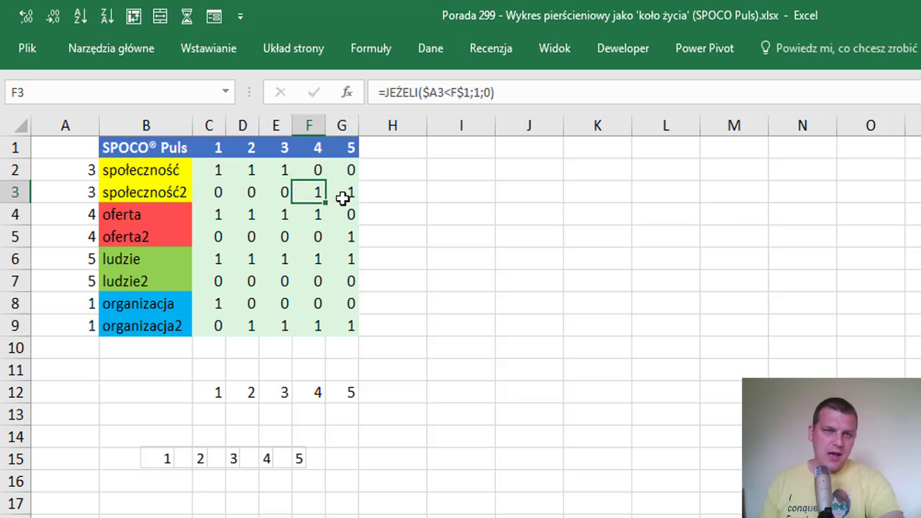
pyautogui.click(341, 196)
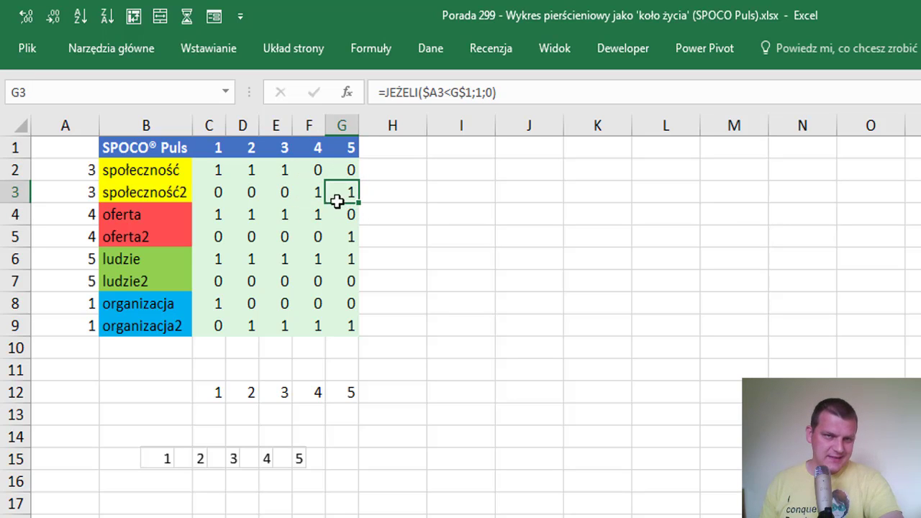
# Step: Check the ludzie and ludzie2 formulas in rows 6–7, then select B2:G9 as chart data
pyautogui.click(218, 260)
pyautogui.moveTo(239, 260); pyautogui.dragTo(345, 260)
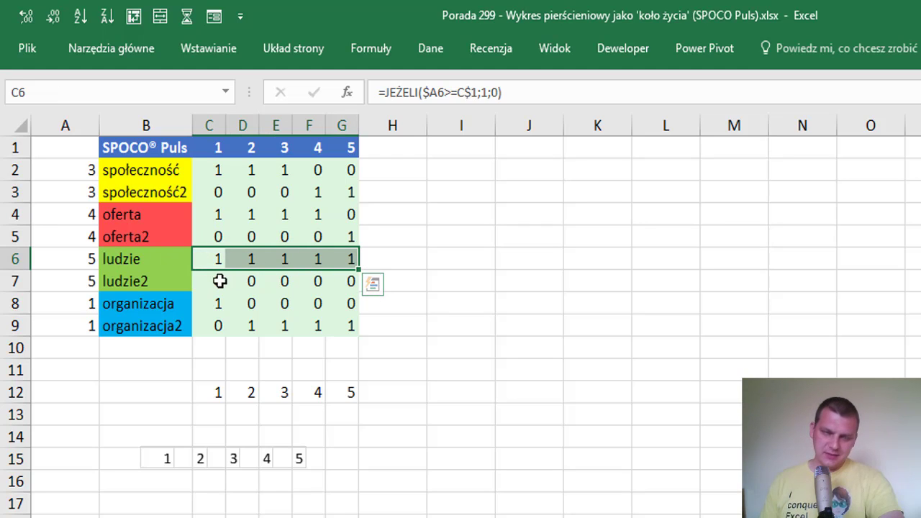
pyautogui.moveTo(219, 281); pyautogui.dragTo(342, 282)
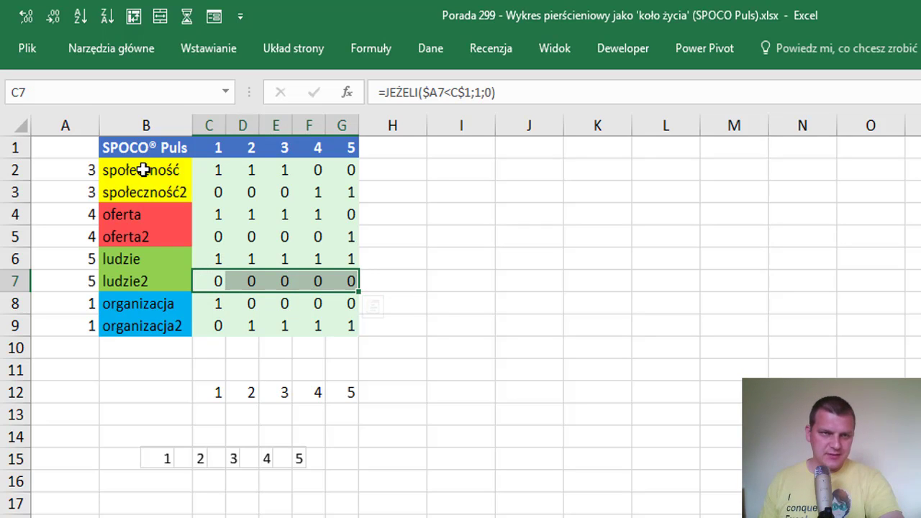
pyautogui.moveTo(143, 170); pyautogui.dragTo(350, 325)
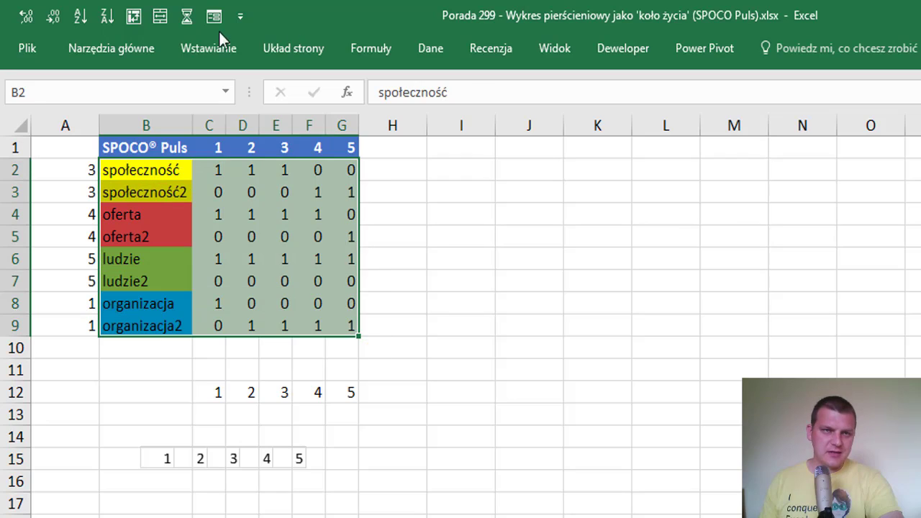
# Step: Insert a doughnut chart from B2:G9, narrow it, and select one ring series
pyautogui.click(219, 50)
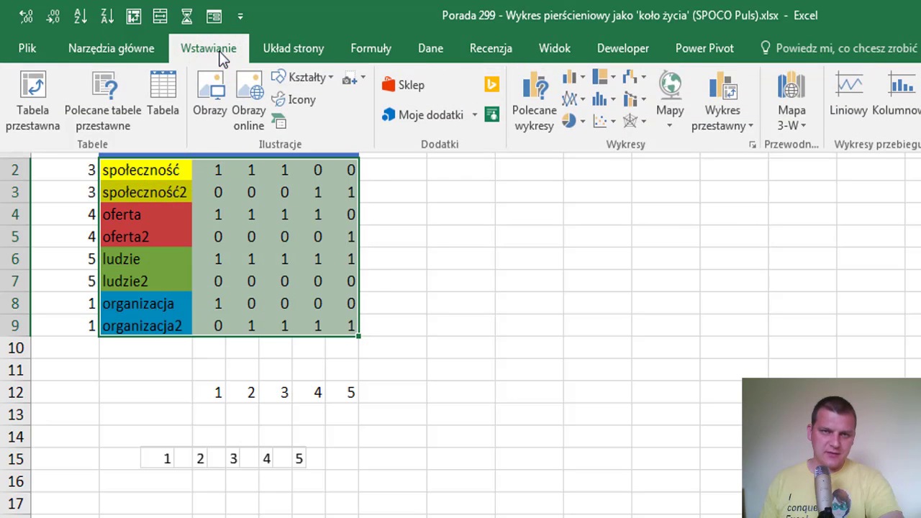
pyautogui.click(580, 122)
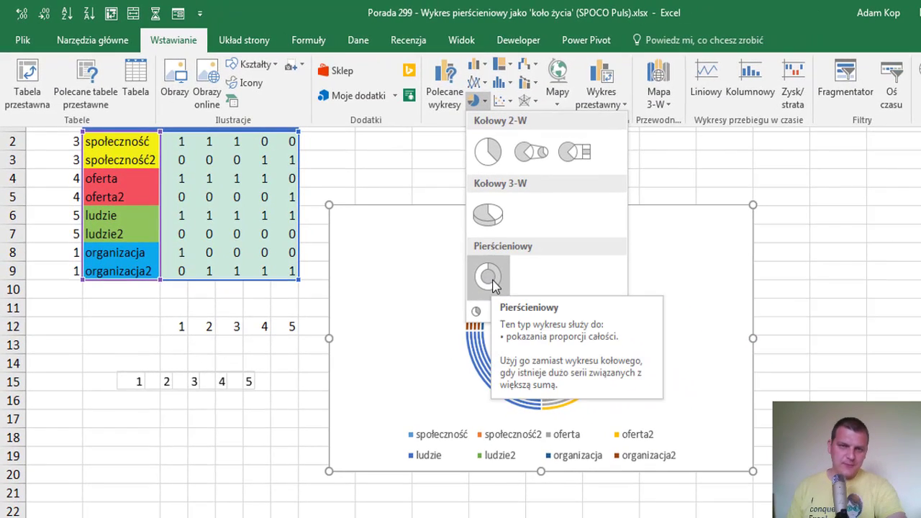
pyautogui.click(489, 277)
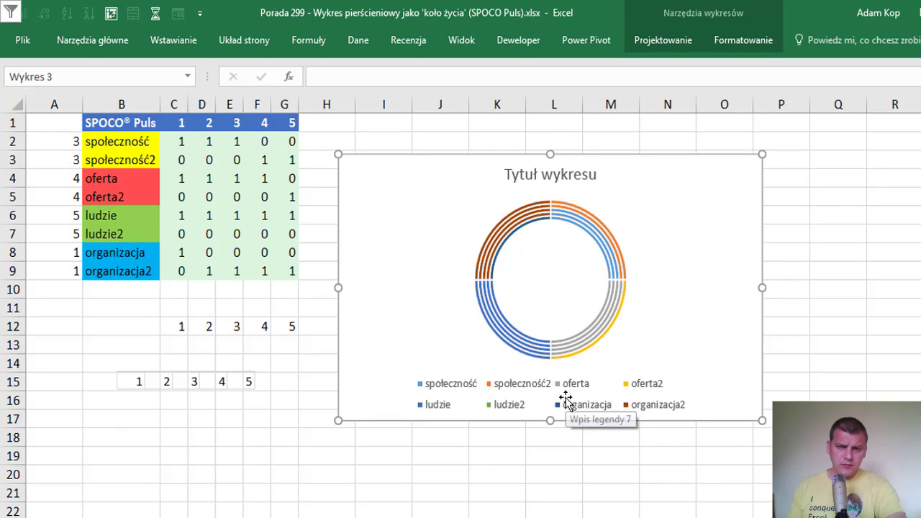
pyautogui.moveTo(762, 288); pyautogui.dragTo(668, 288)
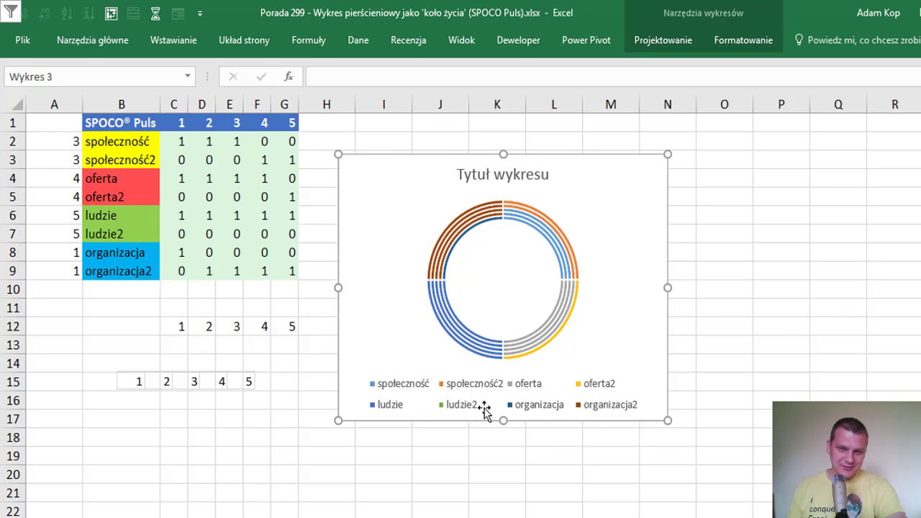
pyautogui.click(449, 256)
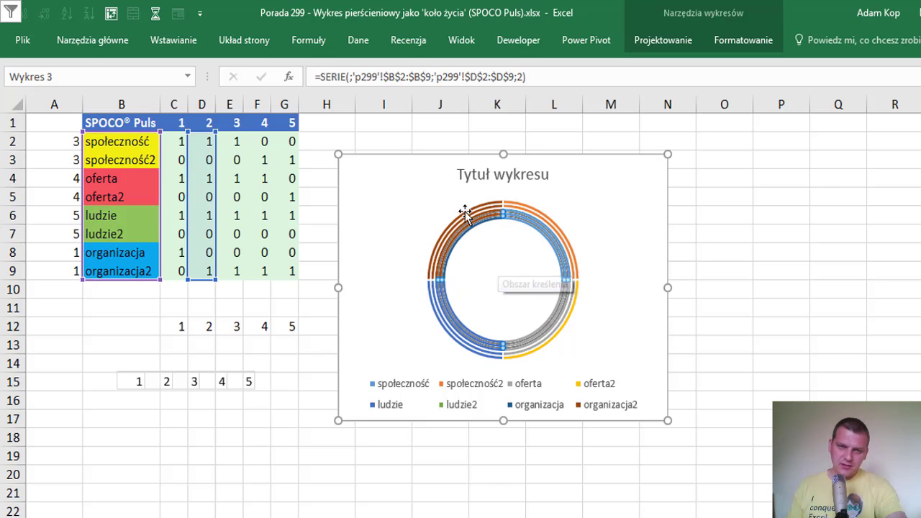
pyautogui.hotkey('ctrl', '1')
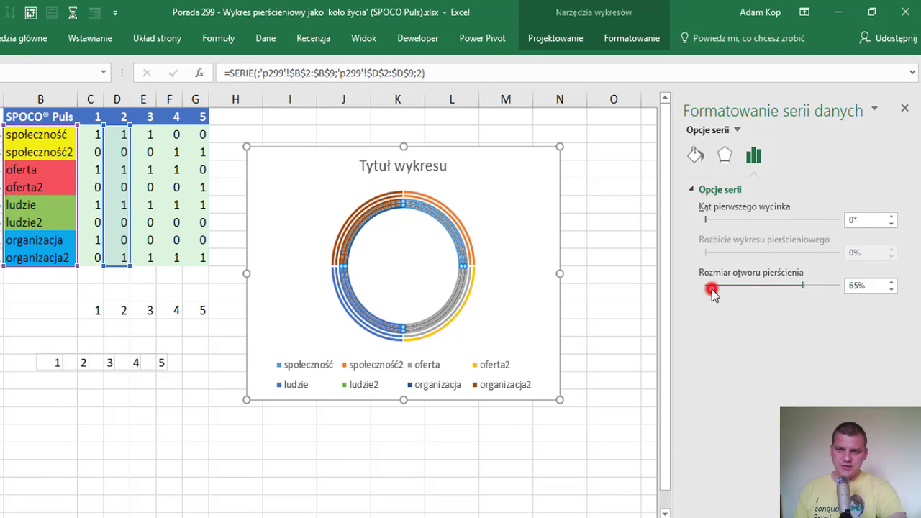
# Step: Try hole sizes of 15%, 5% and 0%, settling on 10%
pyautogui.click(712, 290)
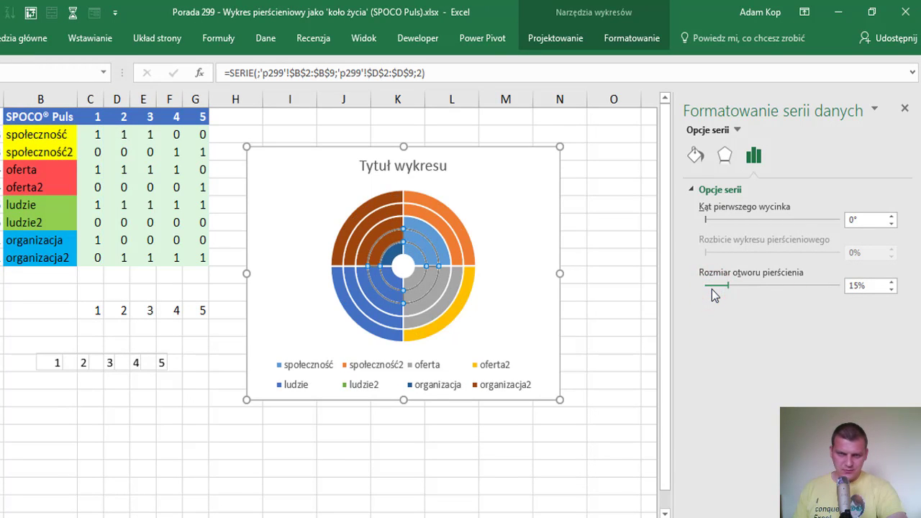
pyautogui.click(711, 290)
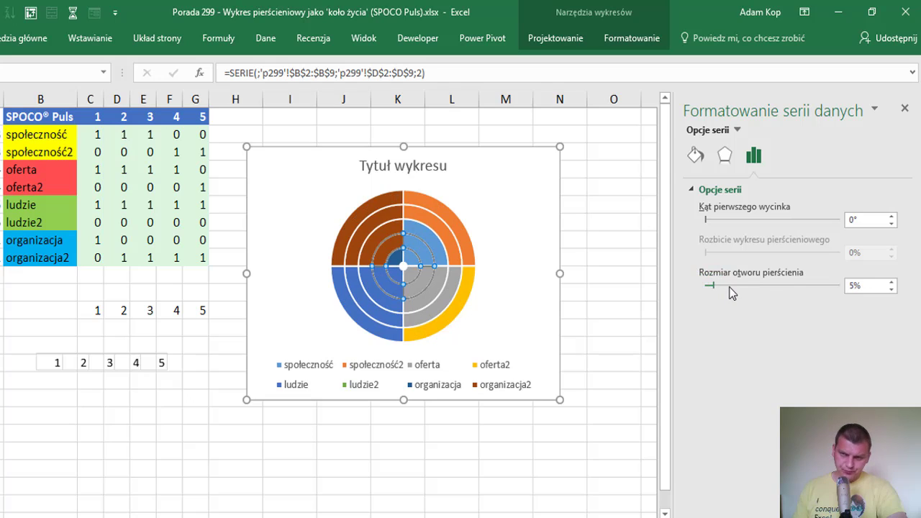
pyautogui.click(729, 287)
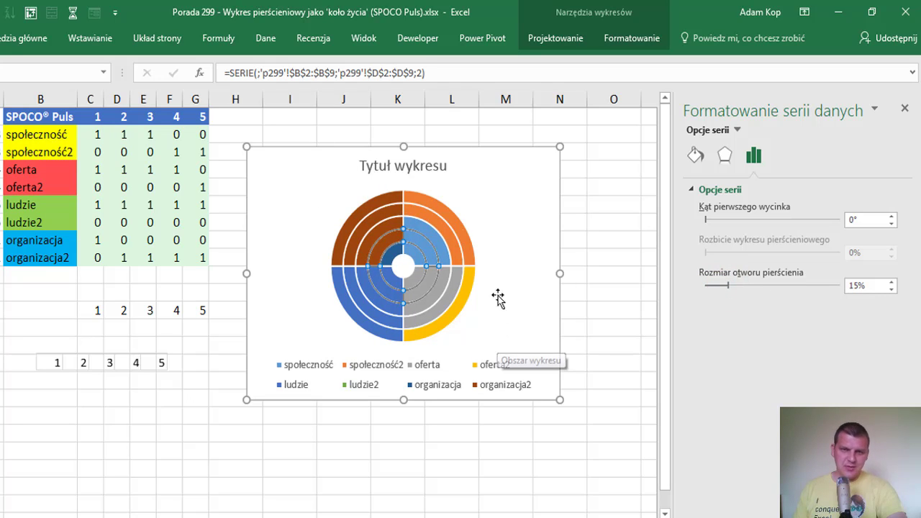
pyautogui.click(713, 291)
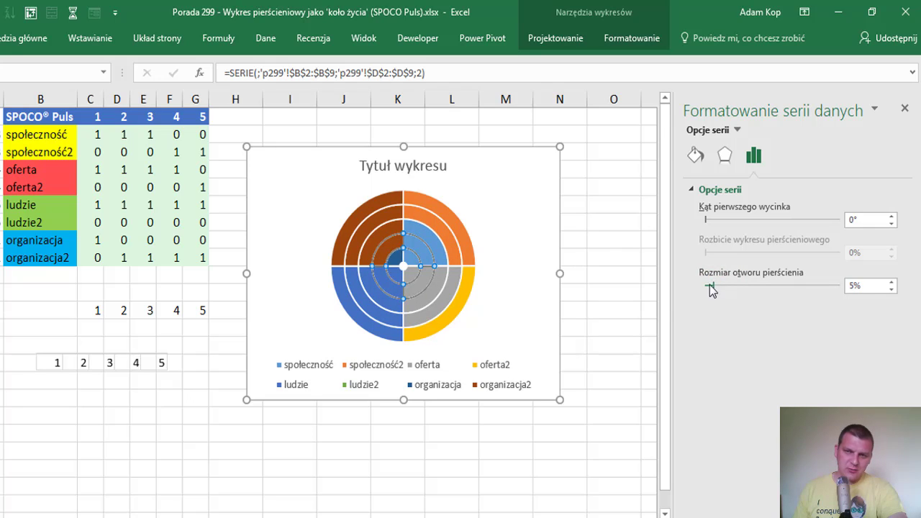
pyautogui.click(708, 285)
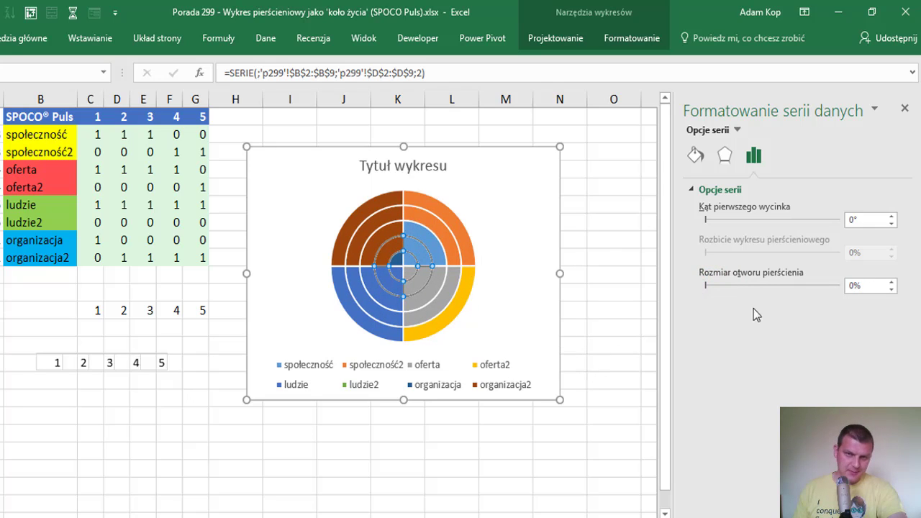
pyautogui.click(720, 286)
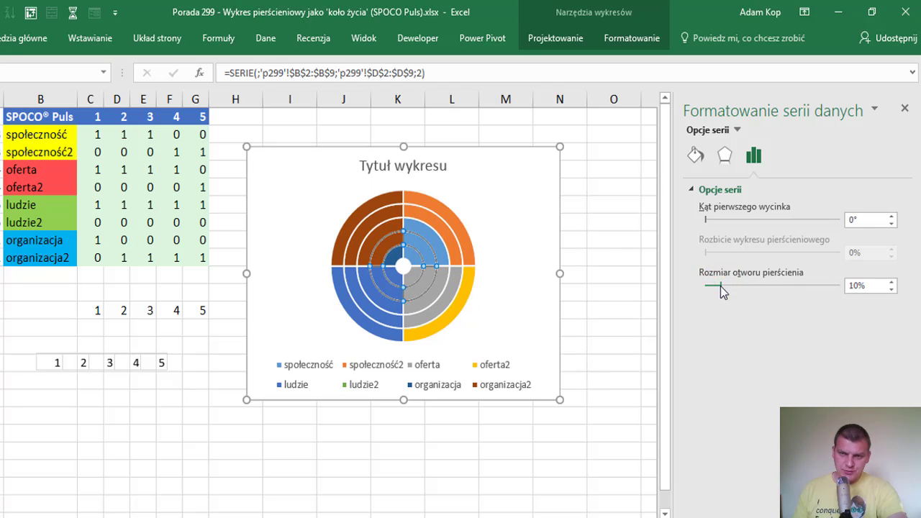
pyautogui.click(519, 204)
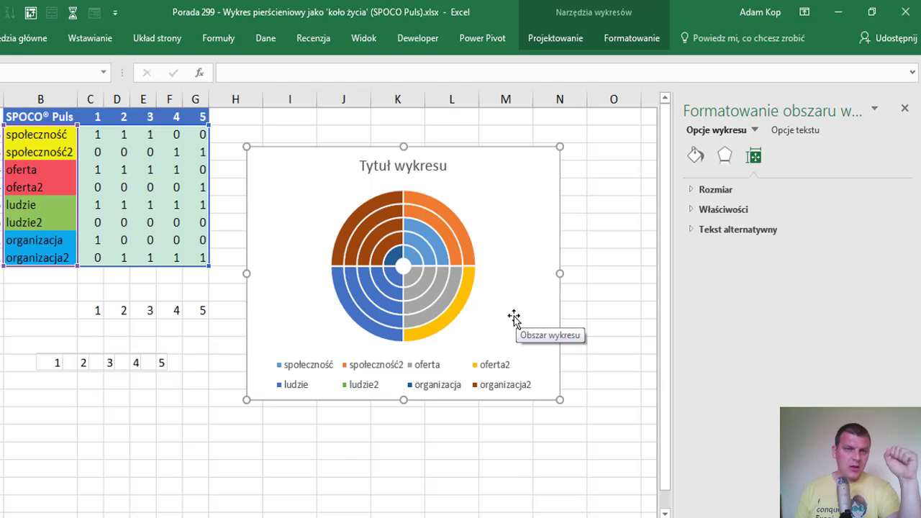
# Step: Click through the outer, inner and innermost ring series and a single point, then return to the table
pyautogui.click(461, 233)
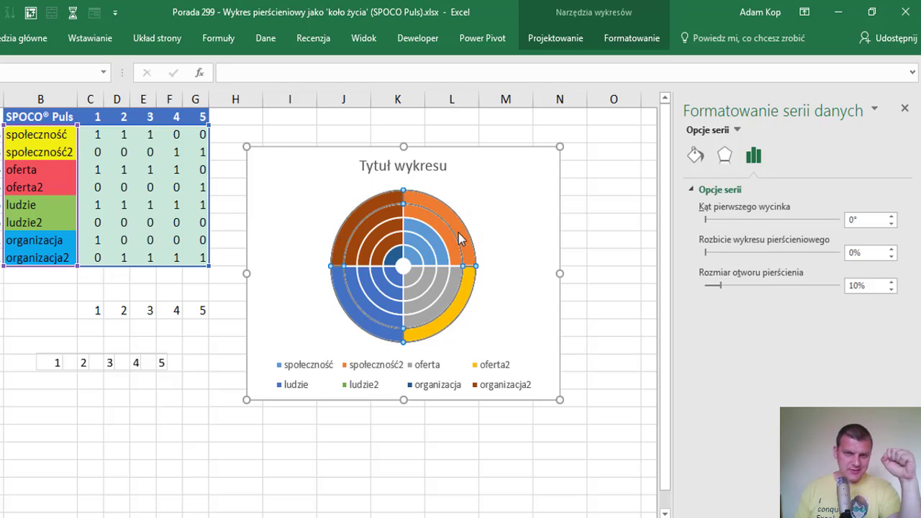
pyautogui.moveTo(460, 248)
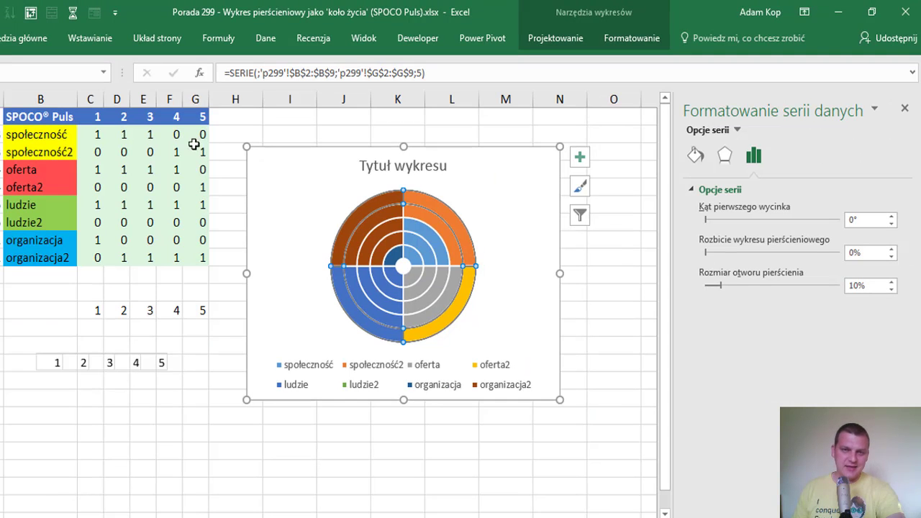
pyautogui.click(352, 251)
pyautogui.click(361, 247)
pyautogui.click(371, 252)
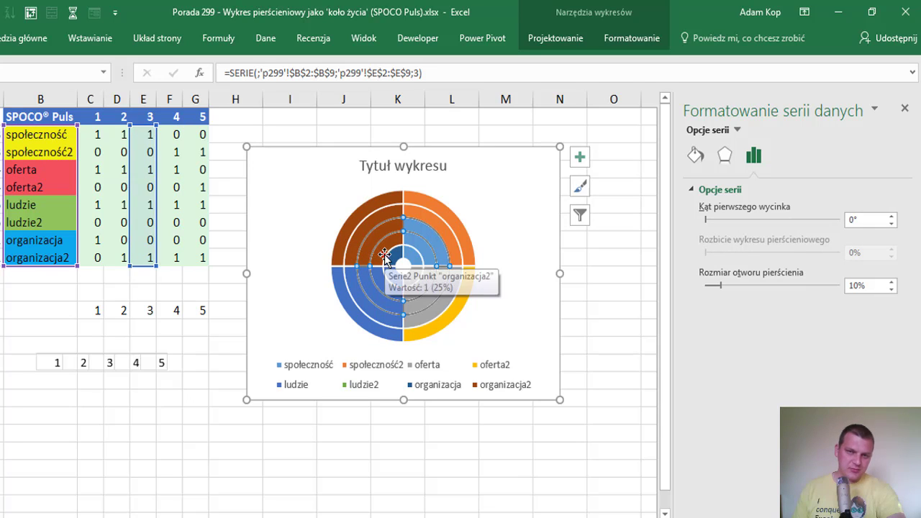
pyautogui.click(392, 259)
pyautogui.click(403, 265)
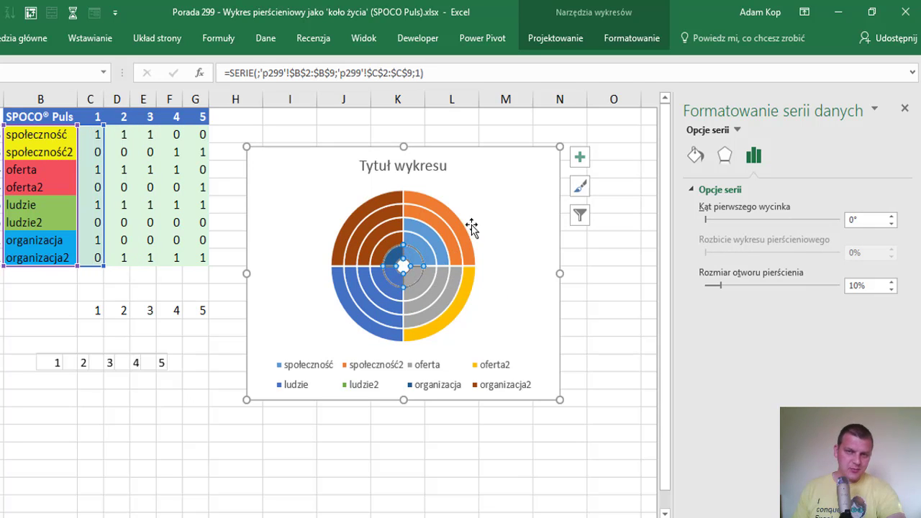
pyautogui.click(422, 243)
pyautogui.click(423, 243)
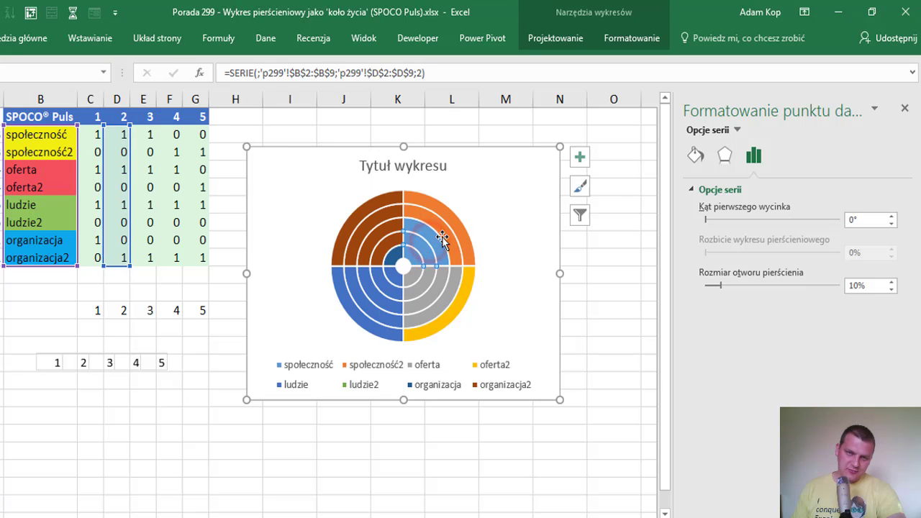
pyautogui.press('Up')
pyautogui.press('Up')
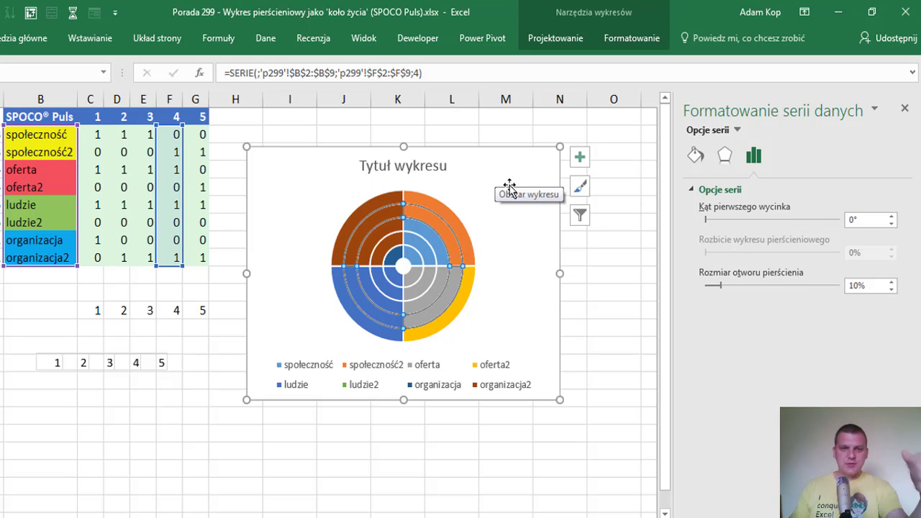
pyautogui.click(41, 151)
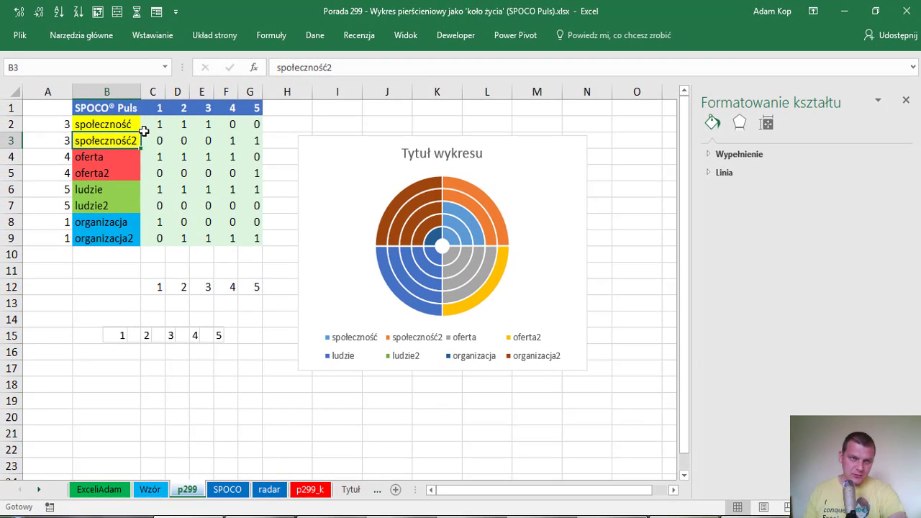
# Step: Enter 0 as the level in A2 and each cell below it in column A
pyautogui.click(60, 128)
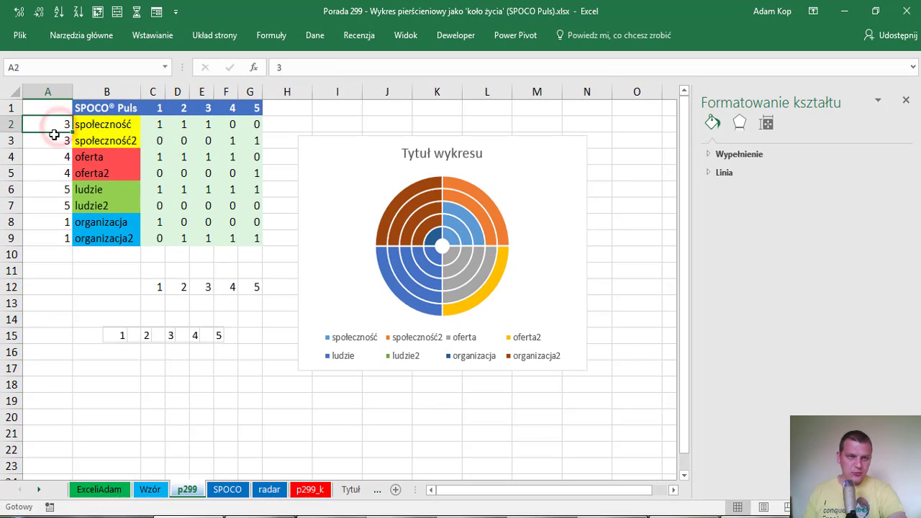
pyautogui.write('0')
pyautogui.press('Return')
pyautogui.write('0')
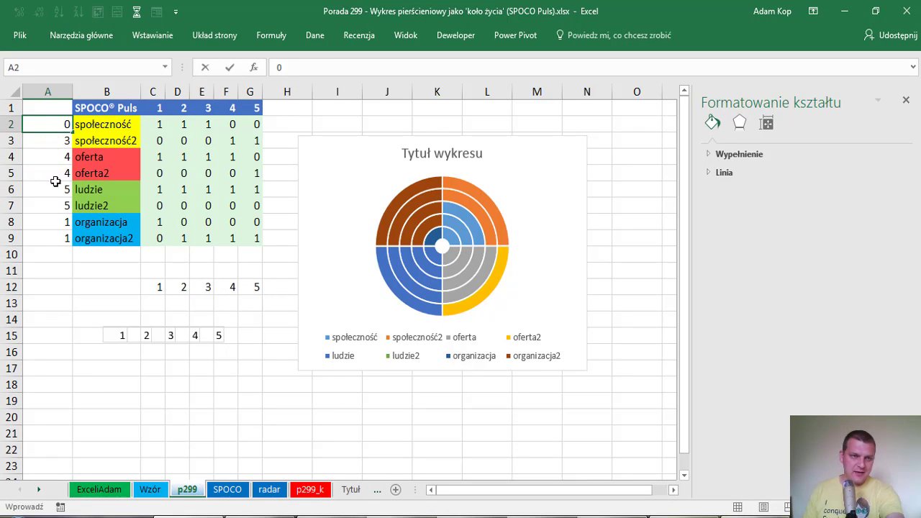
pyautogui.press('Return')
pyautogui.write('0')
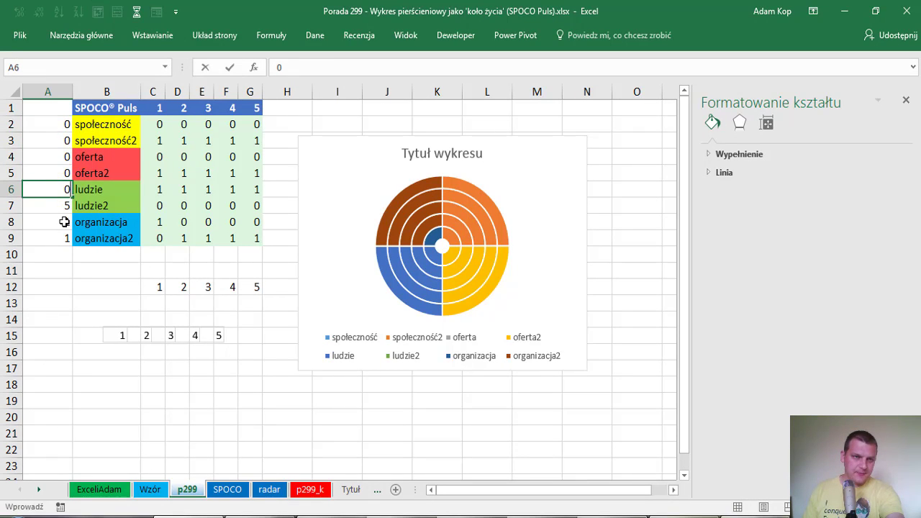
pyautogui.write(' 0 0 0 0')
# Step: Confirm A7 holds the =A6 formula, then select the chart's outer ring series
pyautogui.click(62, 253)
pyautogui.click(62, 206)
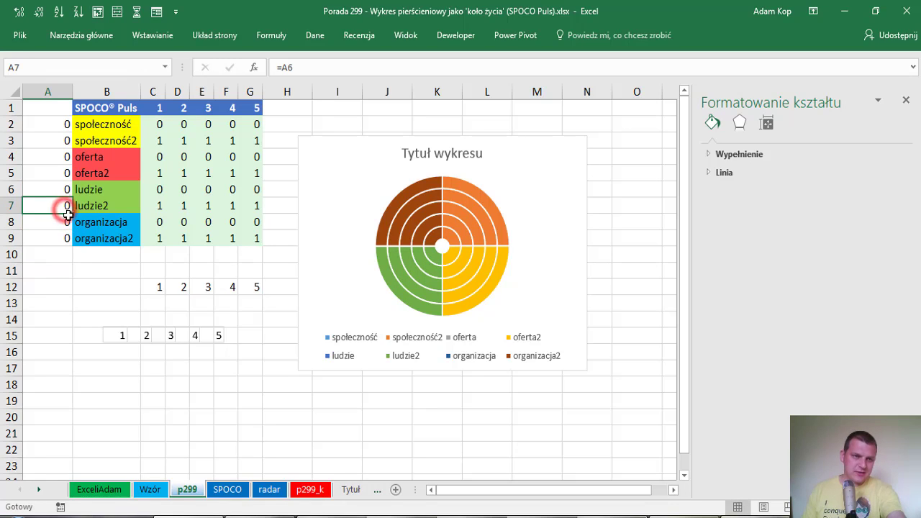
pyautogui.press('F2')
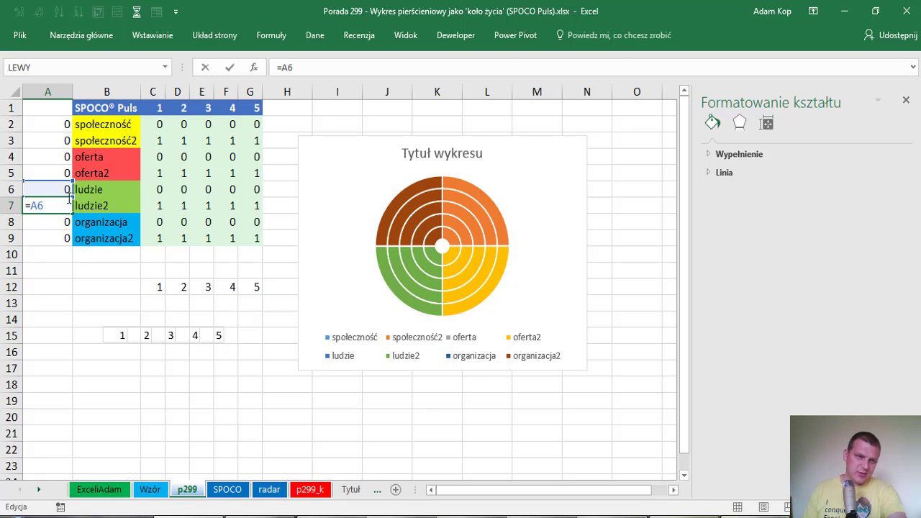
pyautogui.press('Escape')
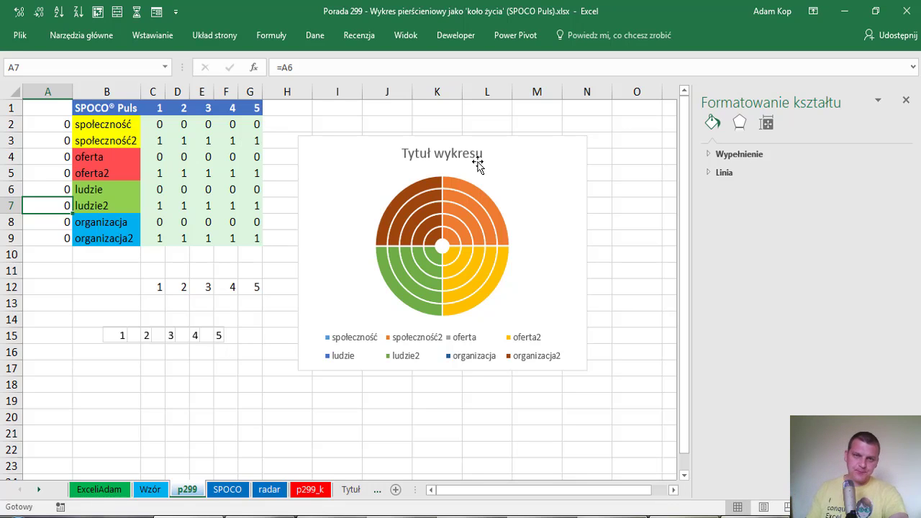
pyautogui.click(460, 187)
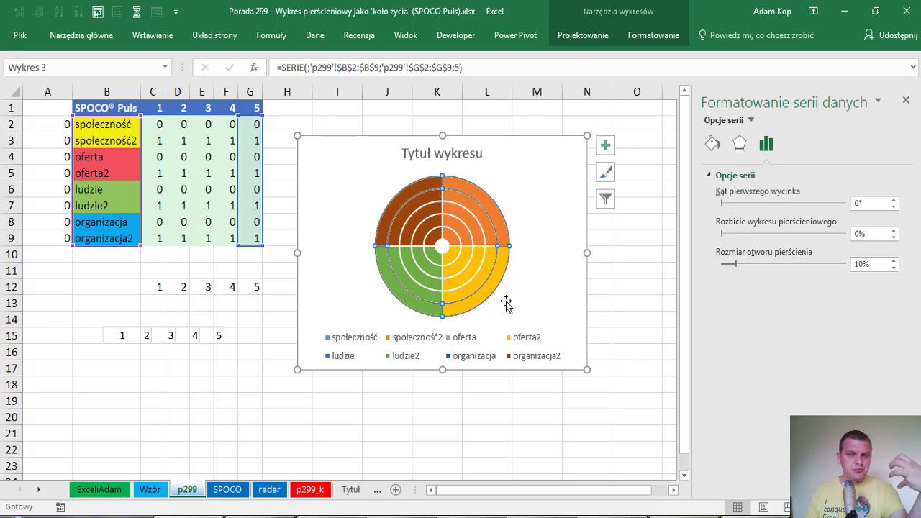
# Step: Give the selected ring a black outline with 0.75 pt weight
pyautogui.click(654, 39)
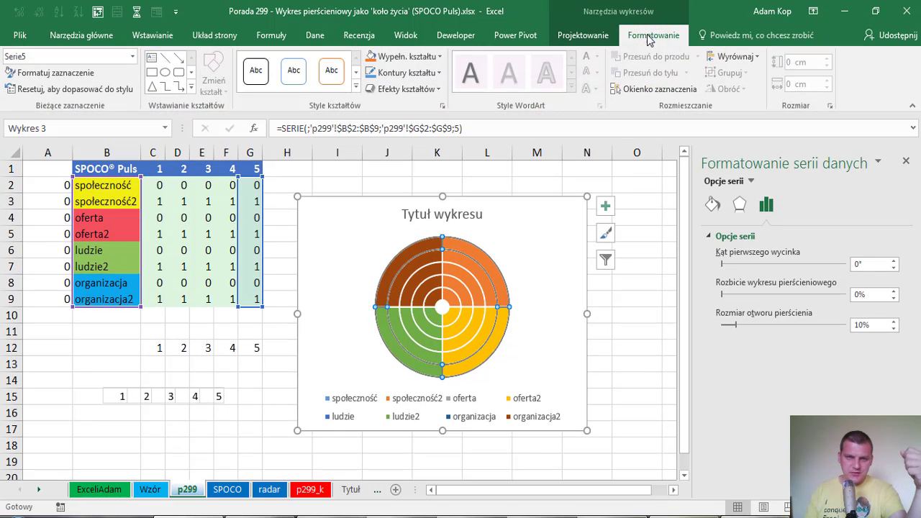
pyautogui.click(443, 72)
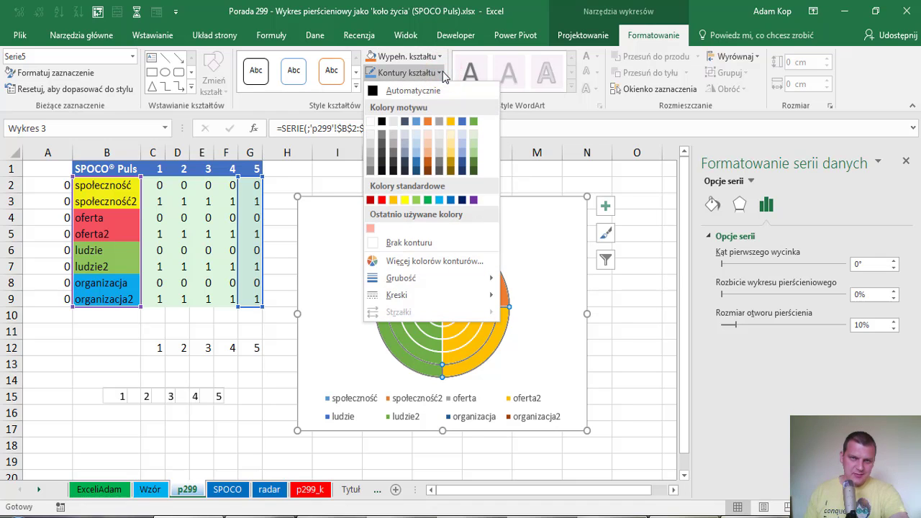
pyautogui.click(382, 124)
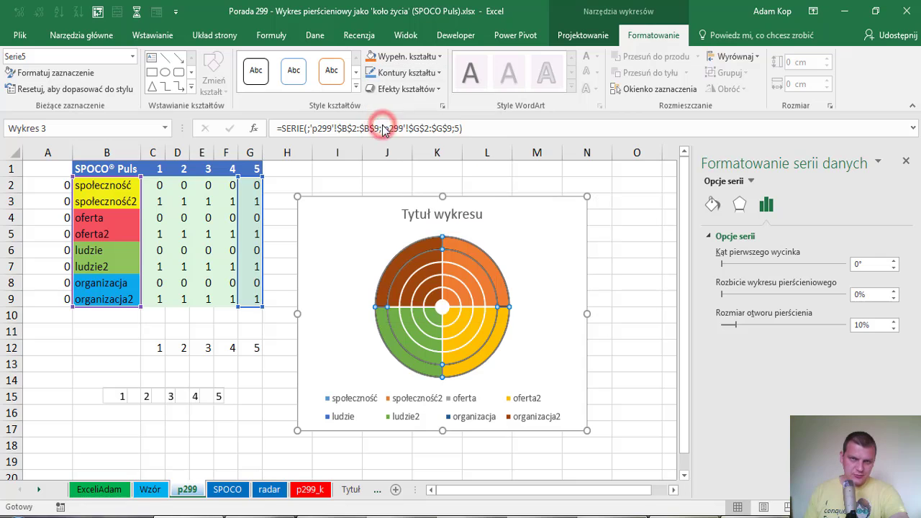
pyautogui.click(439, 73)
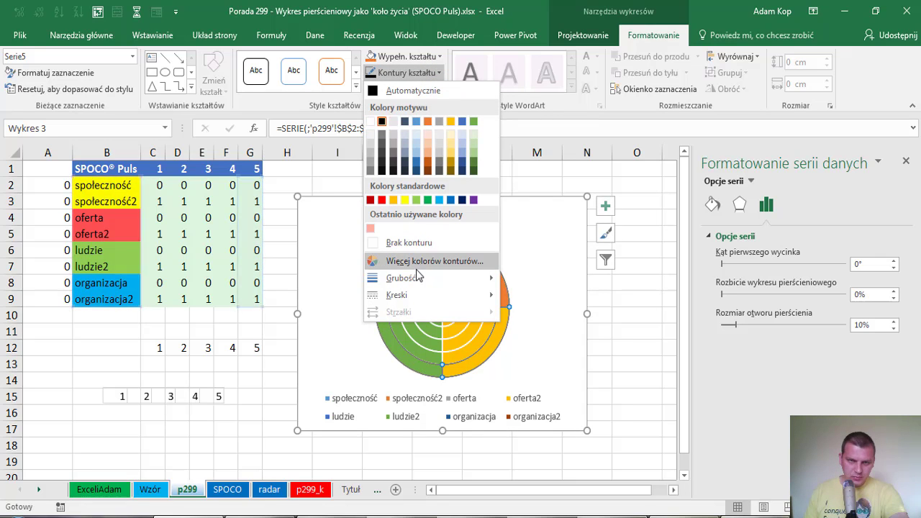
pyautogui.moveTo(416, 278)
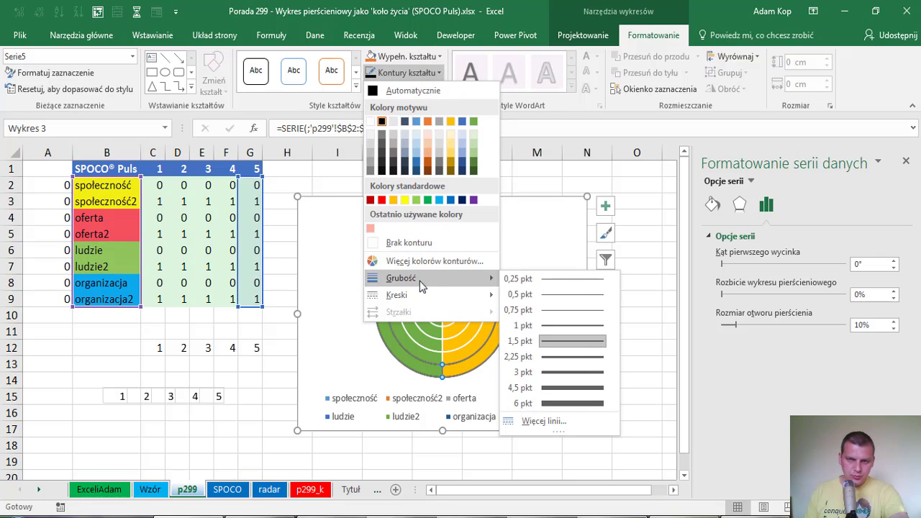
pyautogui.click(569, 313)
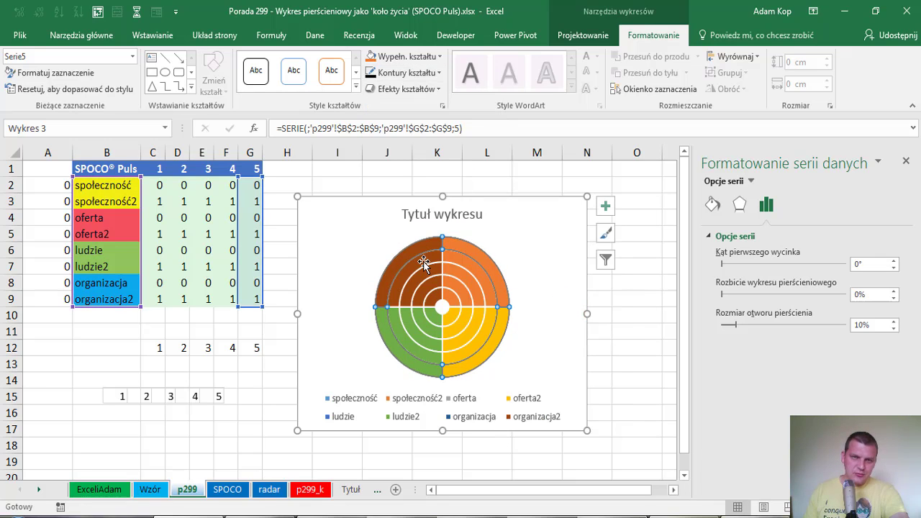
# Step: Apply the same 0.75 pt outline weight to the Serie3 ring
pyautogui.click(401, 331)
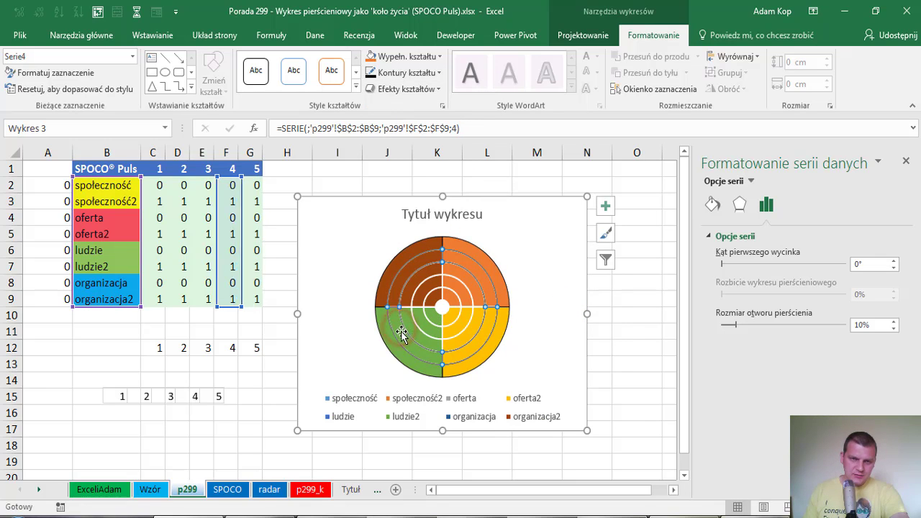
pyautogui.click(416, 284)
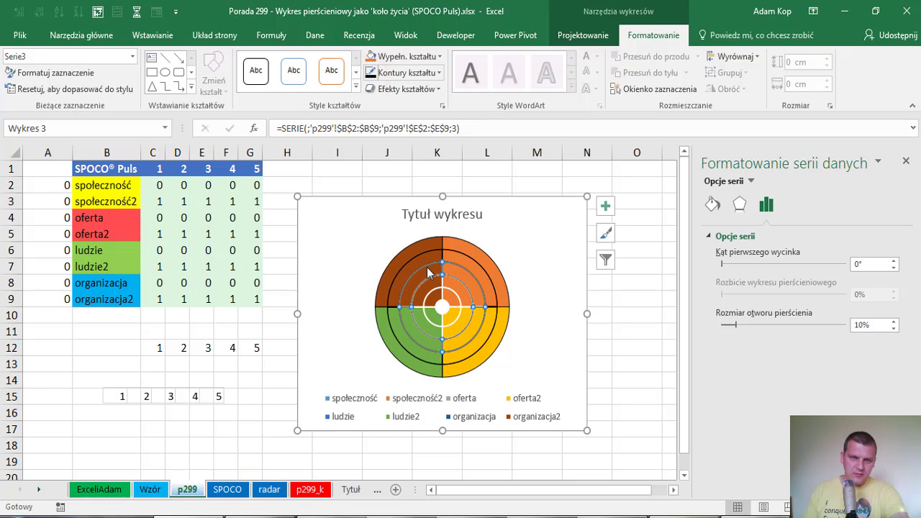
pyautogui.click(442, 73)
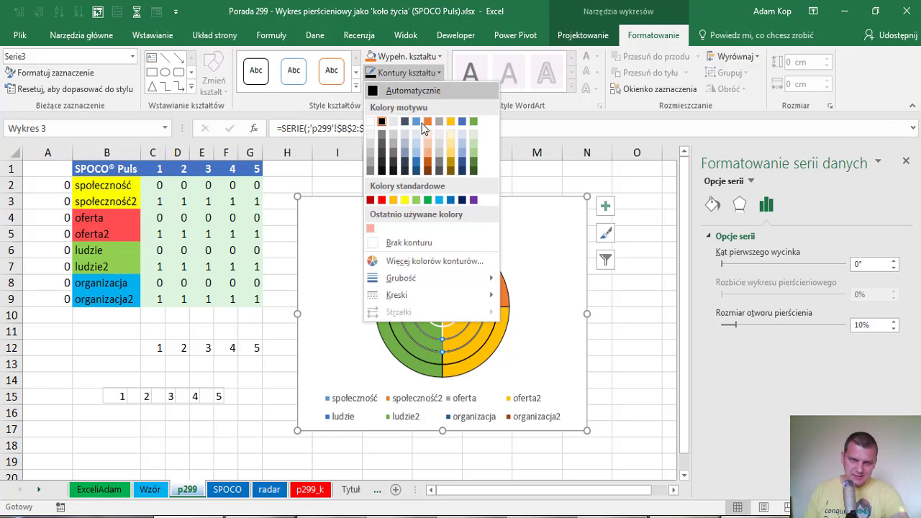
pyautogui.moveTo(403, 278)
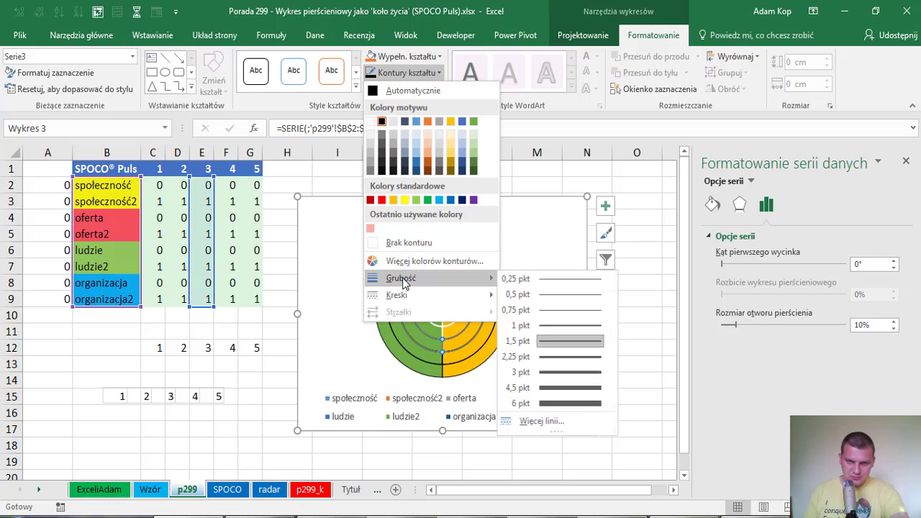
pyautogui.click(565, 311)
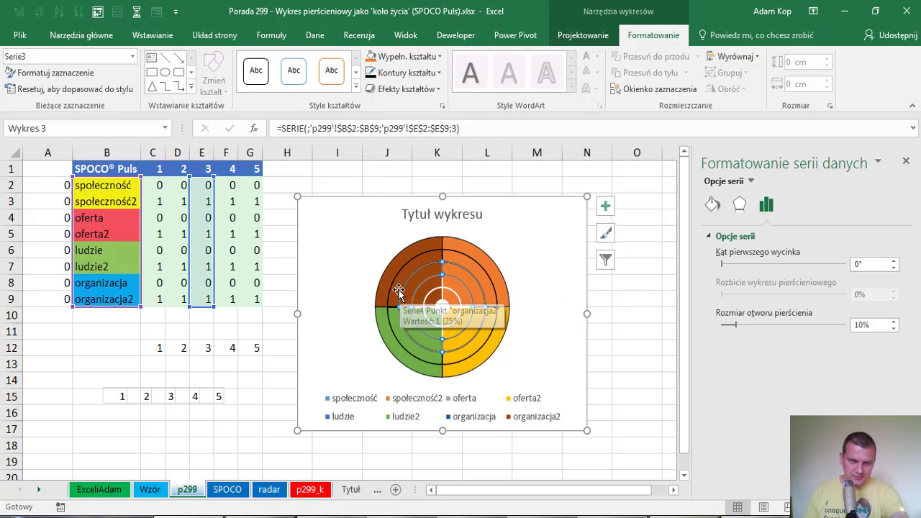
# Step: Repeat the black outline on the Serie2 and innermost rings with F4, then review the chart
pyautogui.click(425, 287)
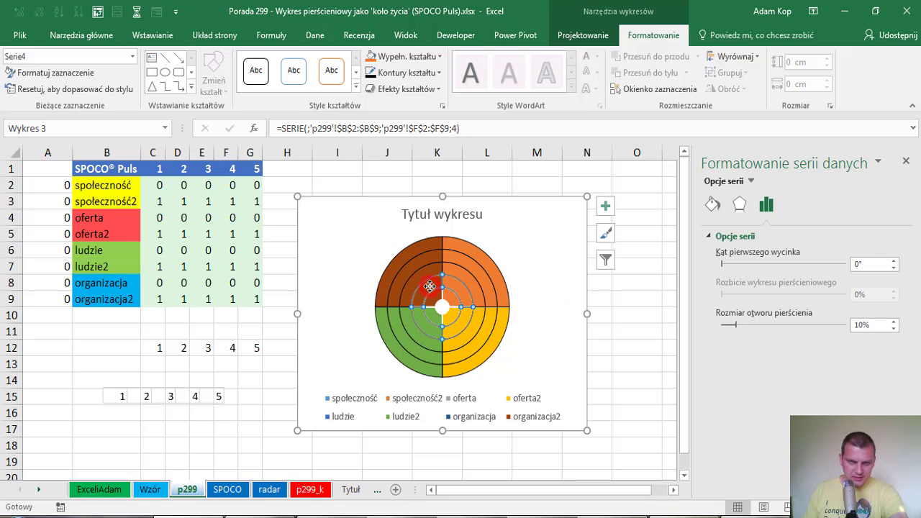
pyautogui.click(432, 295)
pyautogui.press('F4')
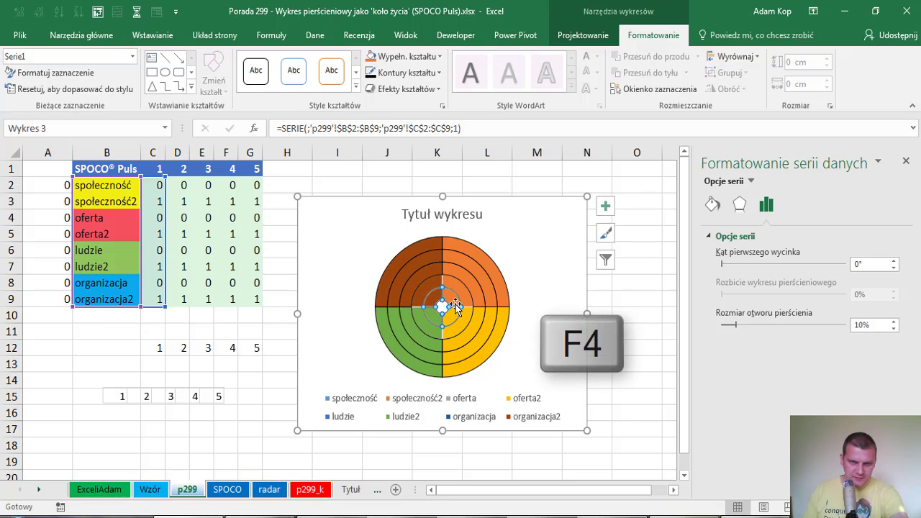
pyautogui.click(531, 273)
pyautogui.press('F4')
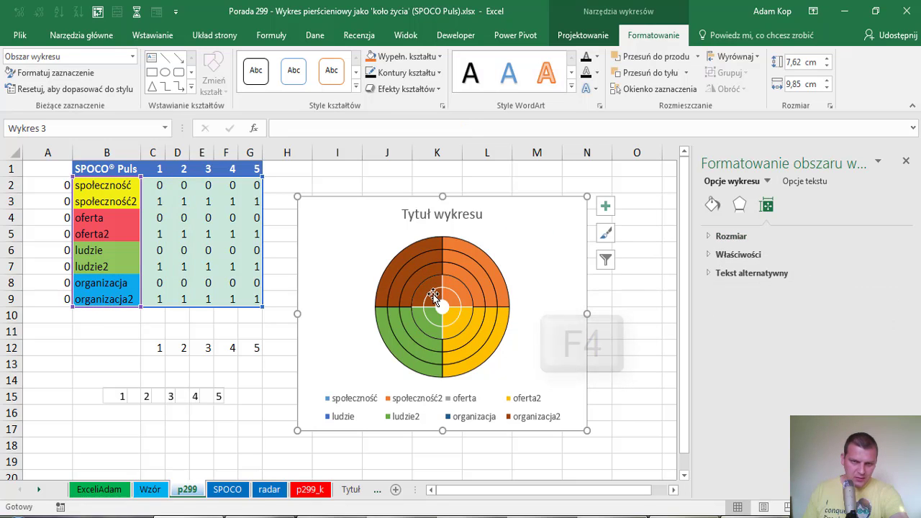
pyautogui.click(434, 295)
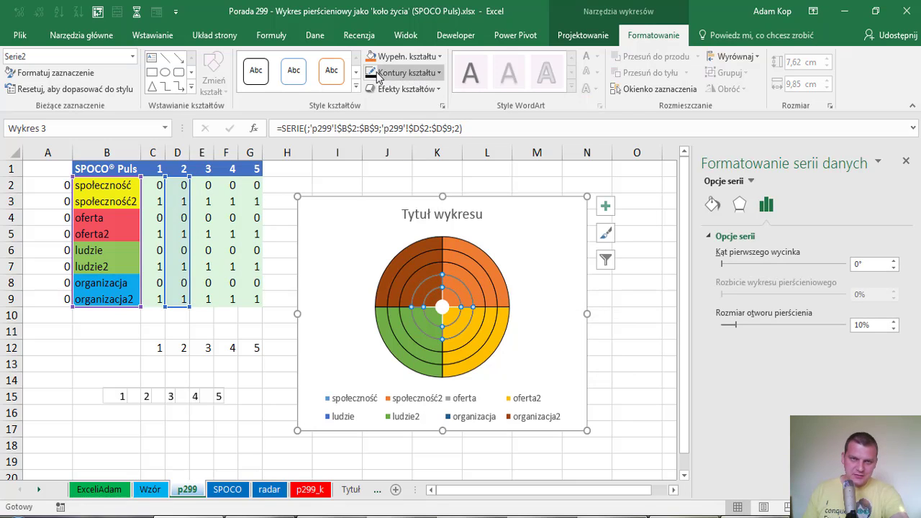
pyautogui.click(436, 304)
pyautogui.click(546, 286)
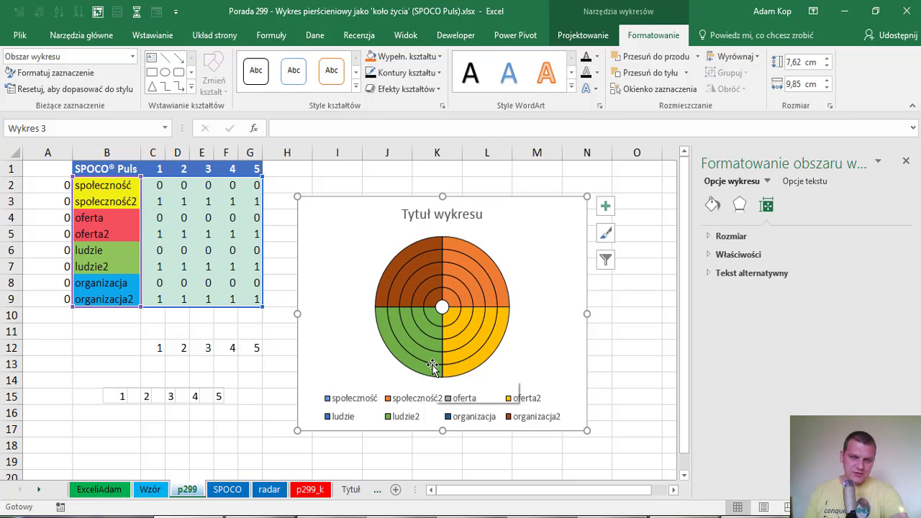
pyautogui.moveTo(431, 366)
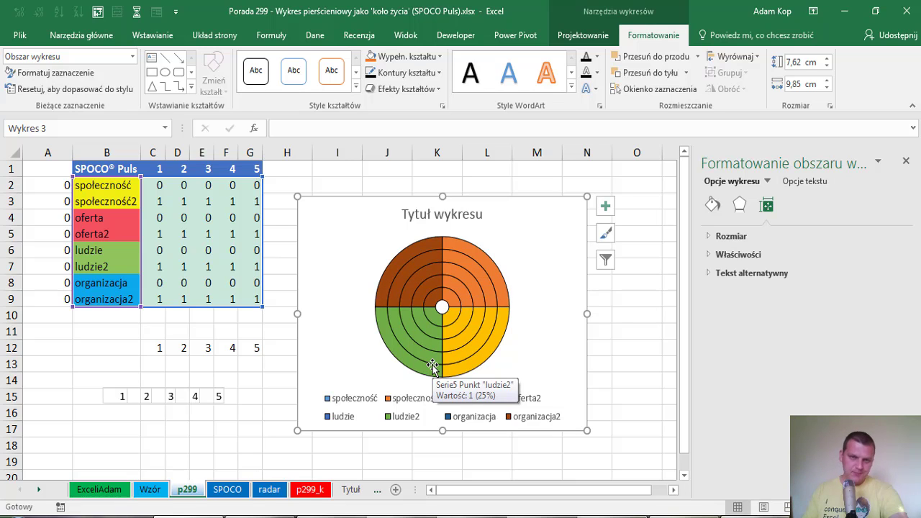
pyautogui.click(387, 276)
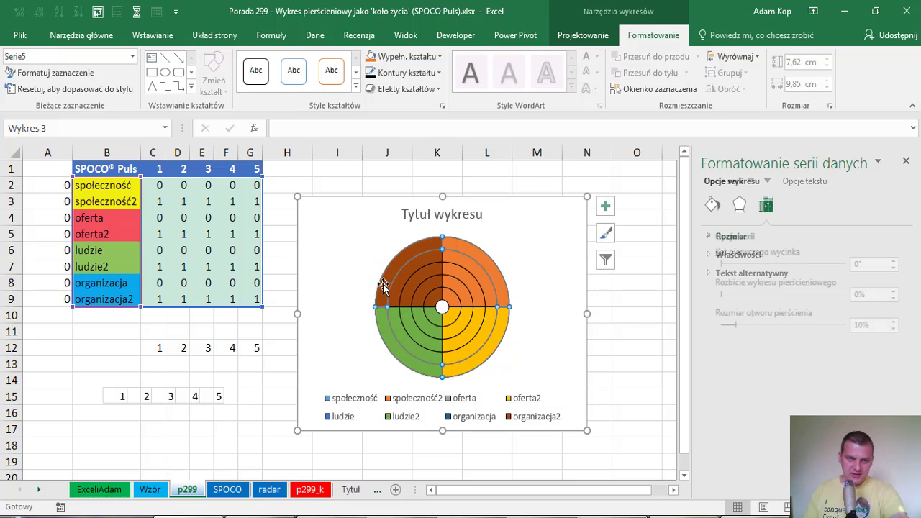
# Step: Set the outer, Serie3 and innermost rings to No Fill, leaving only black outlines
pyautogui.click(436, 58)
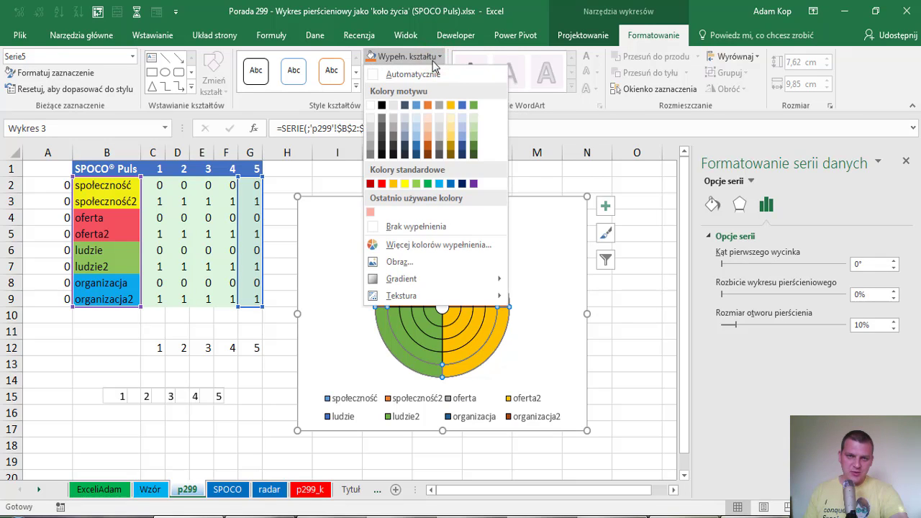
pyautogui.click(392, 230)
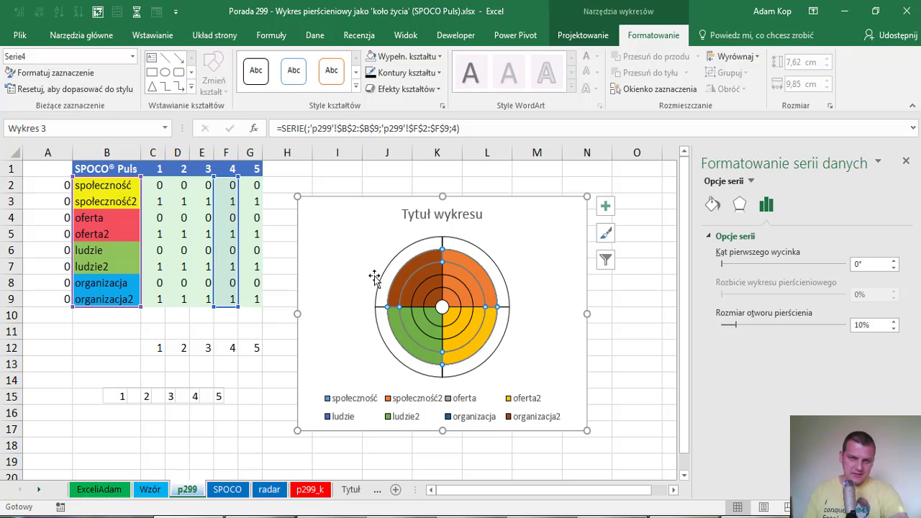
pyautogui.moveTo(428, 325)
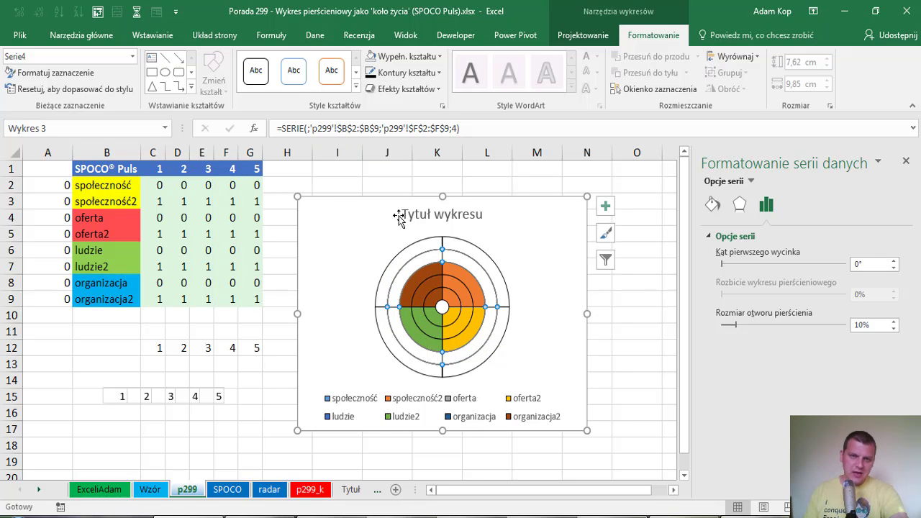
pyautogui.click(410, 288)
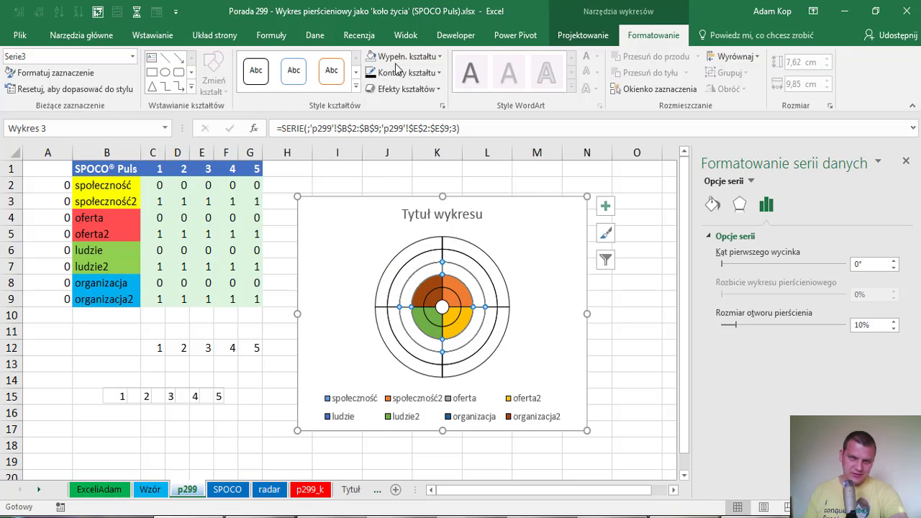
pyautogui.click(440, 298)
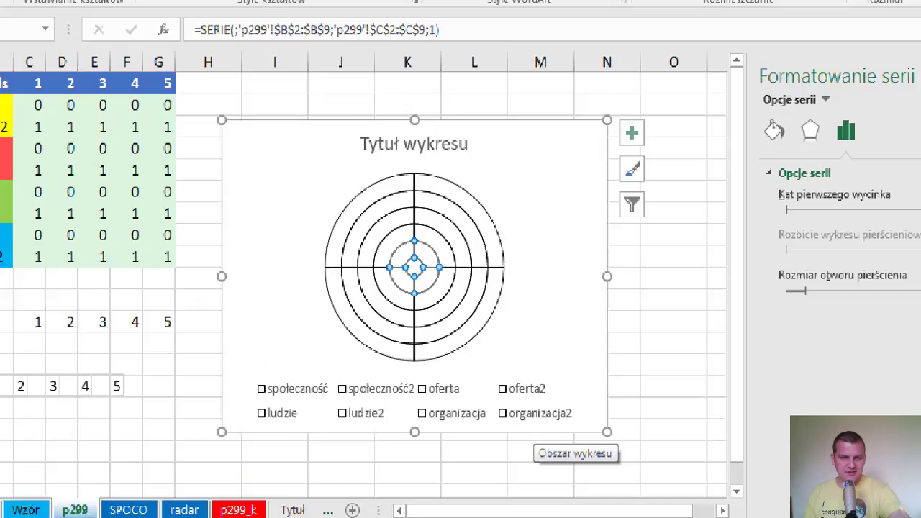
pyautogui.hotkey('ctrl', '1')
pyautogui.moveTo(505, 385); pyautogui.dragTo(548, 380)
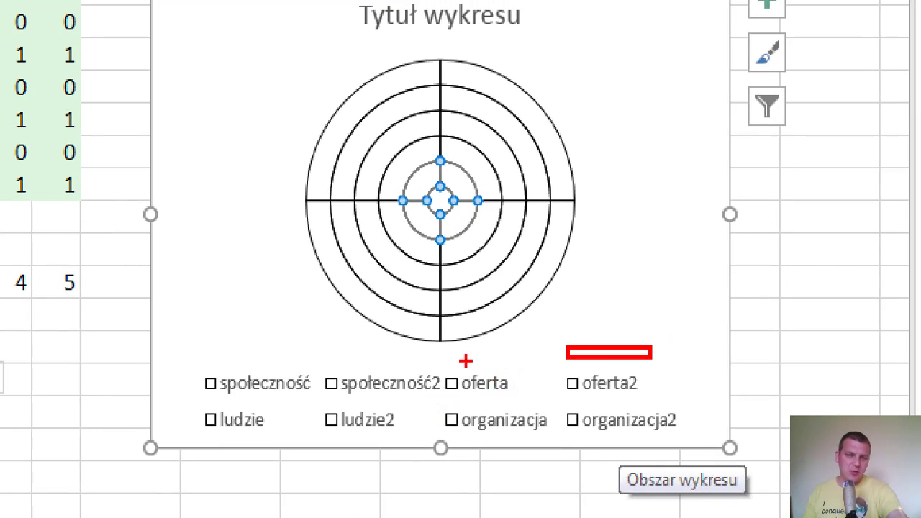
pyautogui.press('Escape')
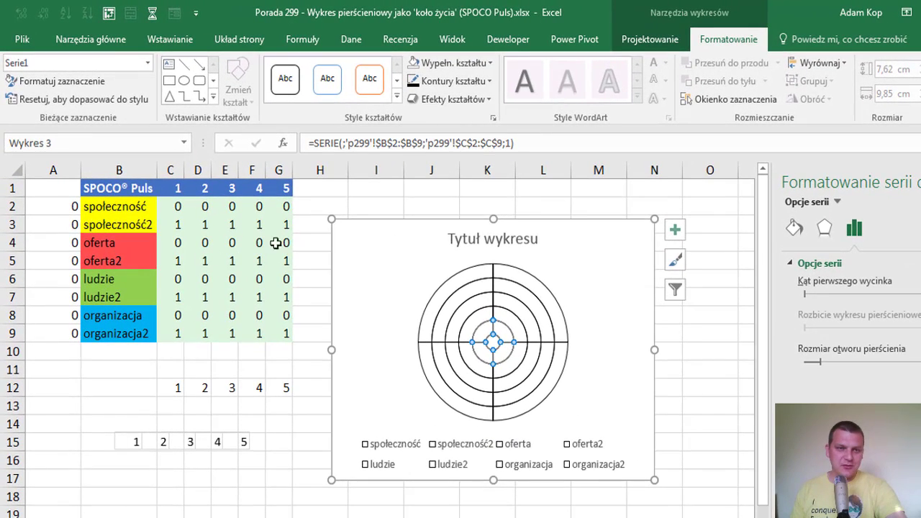
pyautogui.hotkey('ctrl', '2')
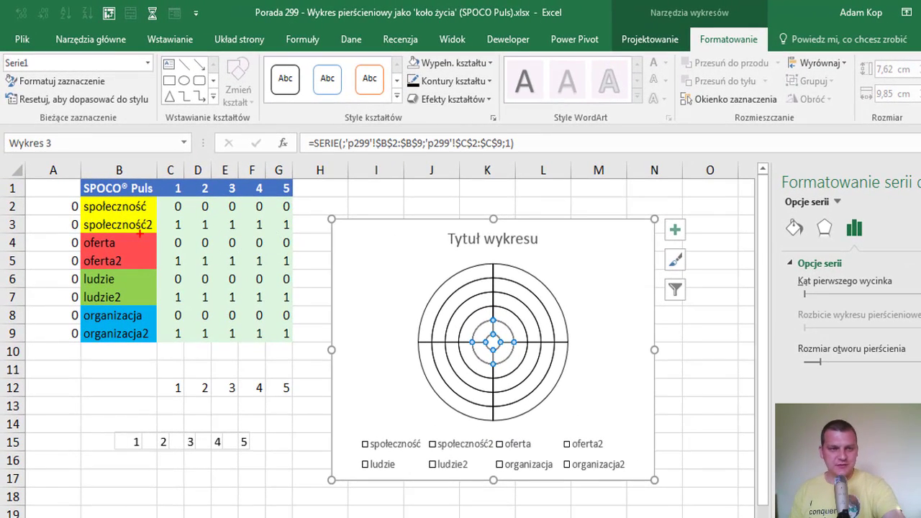
pyautogui.moveTo(153, 226)
pyautogui.mouseDown()
pyautogui.moveTo(173, 248)
pyautogui.moveTo(155, 277)
pyautogui.mouseUp()
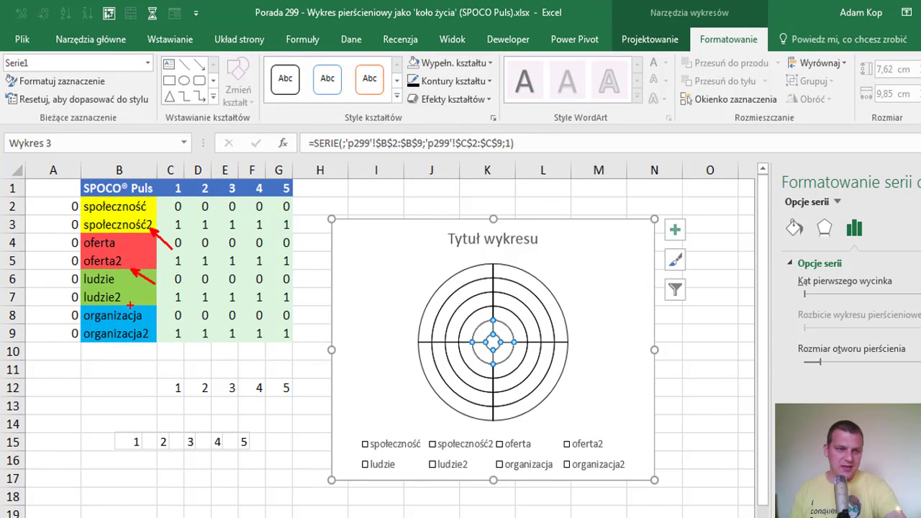
pyautogui.moveTo(132, 307); pyautogui.dragTo(160, 358)
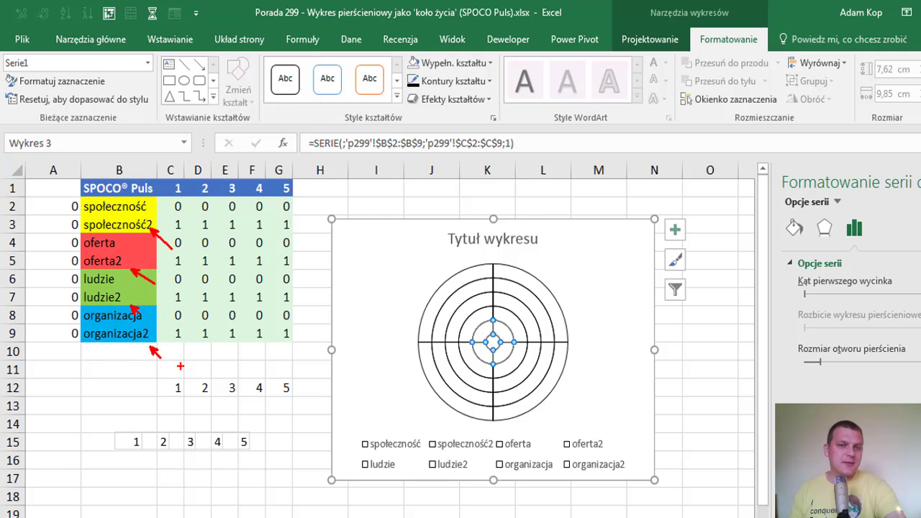
pyautogui.press('Escape')
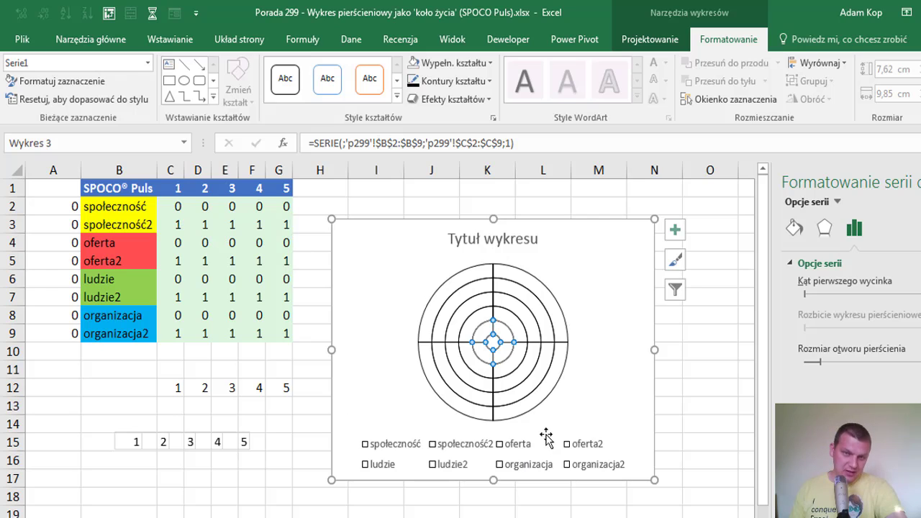
# Step: Enter level 5 in each cell from A2 through A9
pyautogui.click(41, 207)
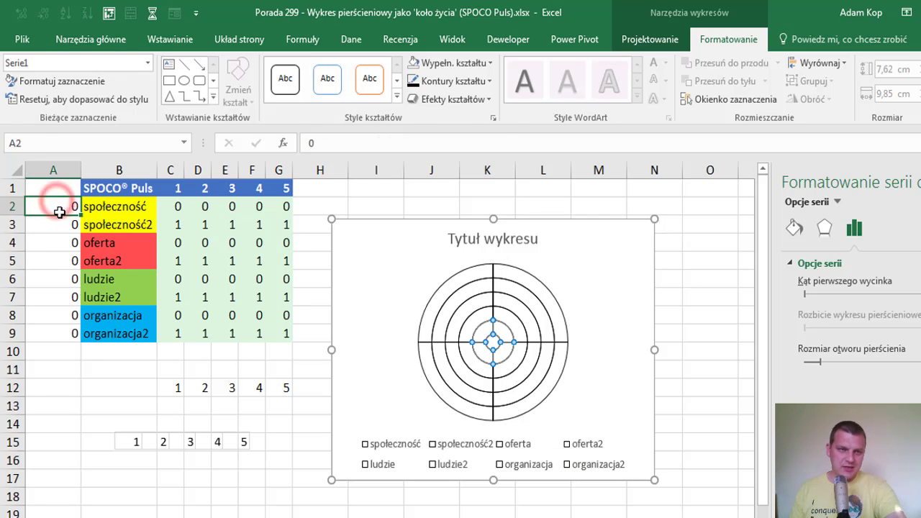
pyautogui.write('5')
pyautogui.press('Return')
pyautogui.write('5')
pyautogui.press('Return')
pyautogui.write('5')
pyautogui.press('Return')
pyautogui.write('5 ')
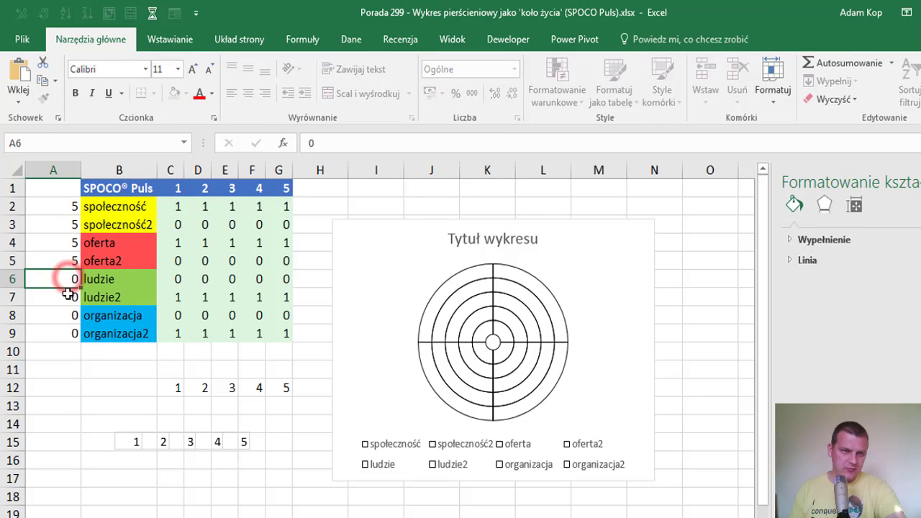
pyautogui.write('5 5 ')
pyautogui.write('5')
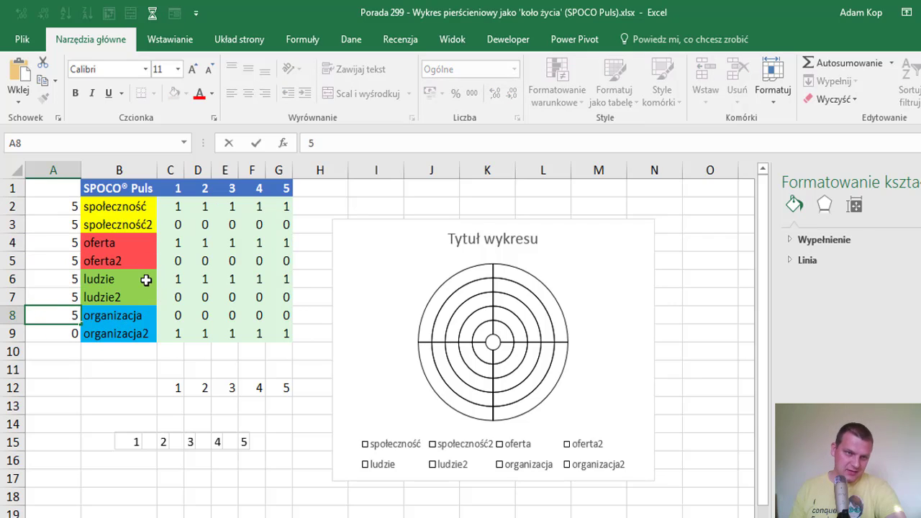
pyautogui.click(147, 280)
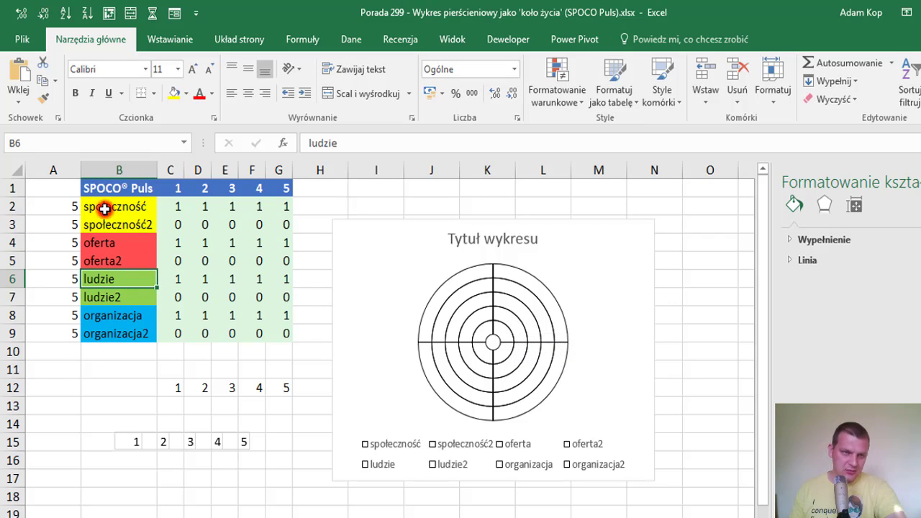
# Step: Select the społeczność label rows and the inner ring's społeczność segment in the chart
pyautogui.moveTo(104, 208); pyautogui.dragTo(102, 224)
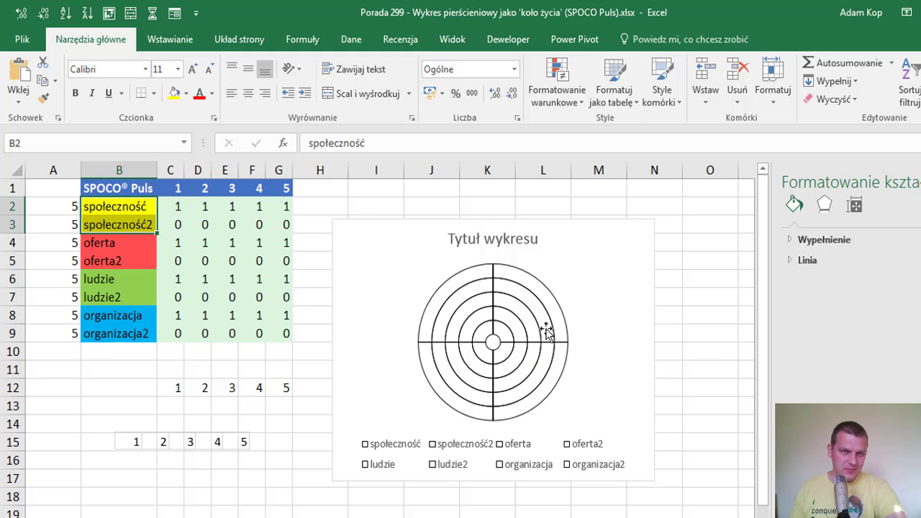
pyautogui.click(502, 339)
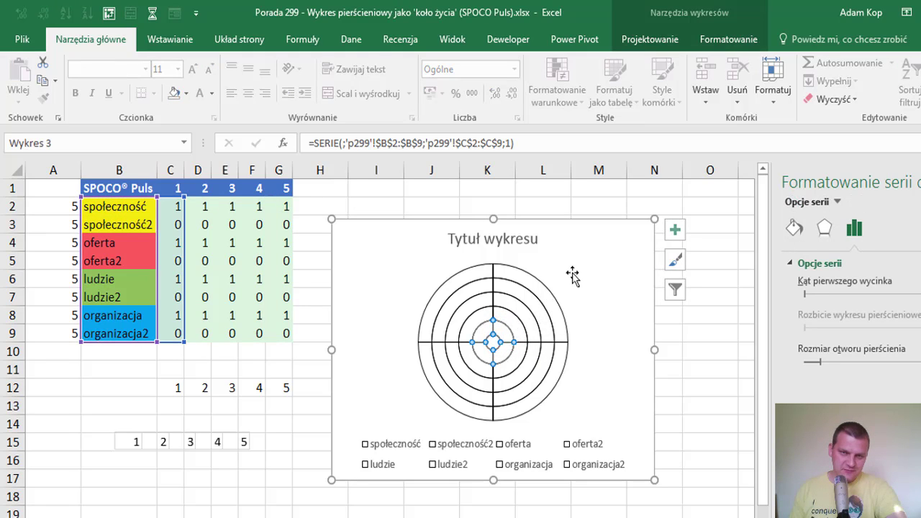
pyautogui.click(513, 335)
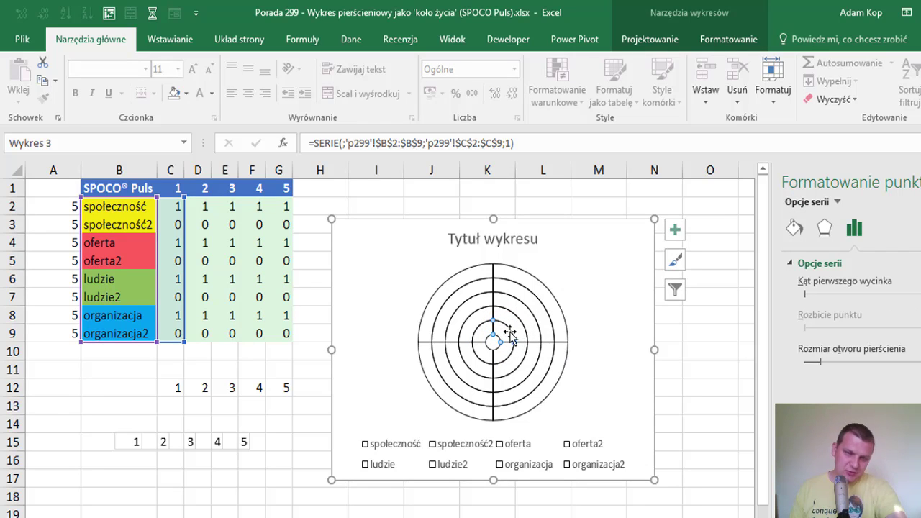
# Step: Show the Formatowanie chart tools and select the inner ring's społeczność segment (series C2:C9)
pyautogui.moveTo(514, 336)
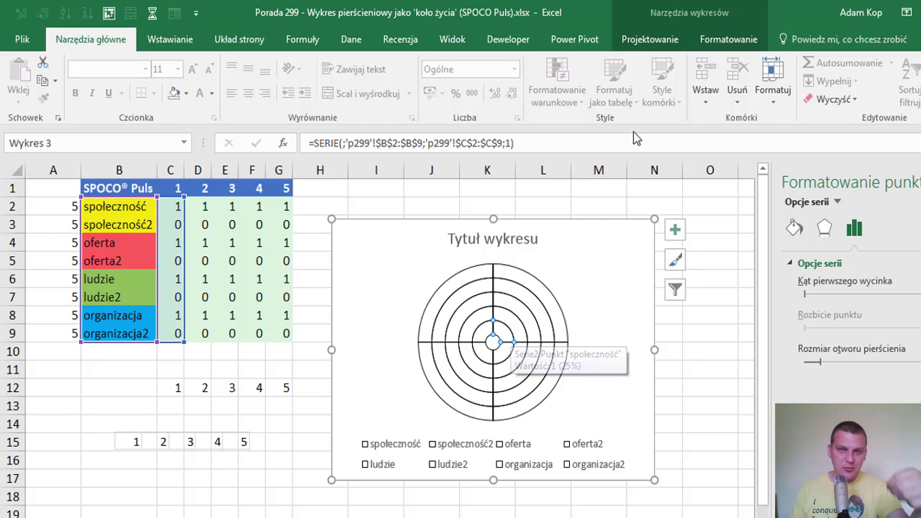
pyautogui.click(722, 45)
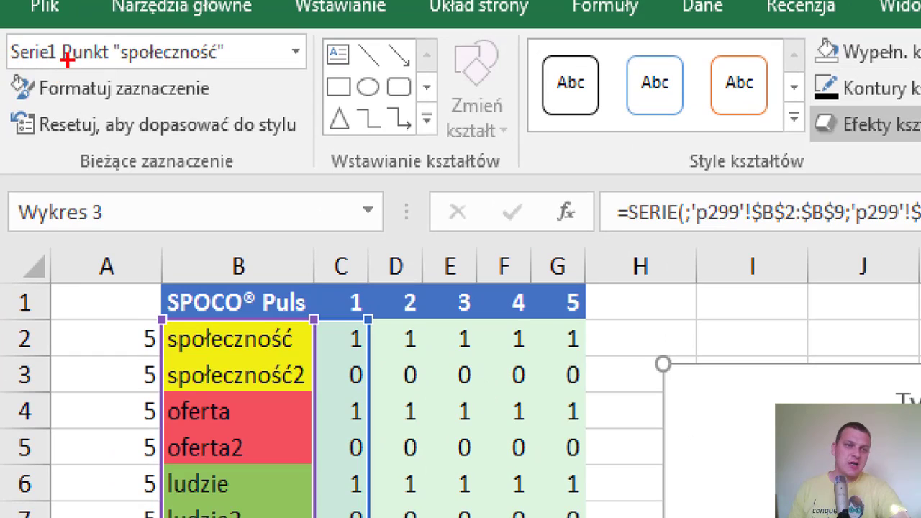
pyautogui.moveTo(55, 66); pyautogui.dragTo(72, 100)
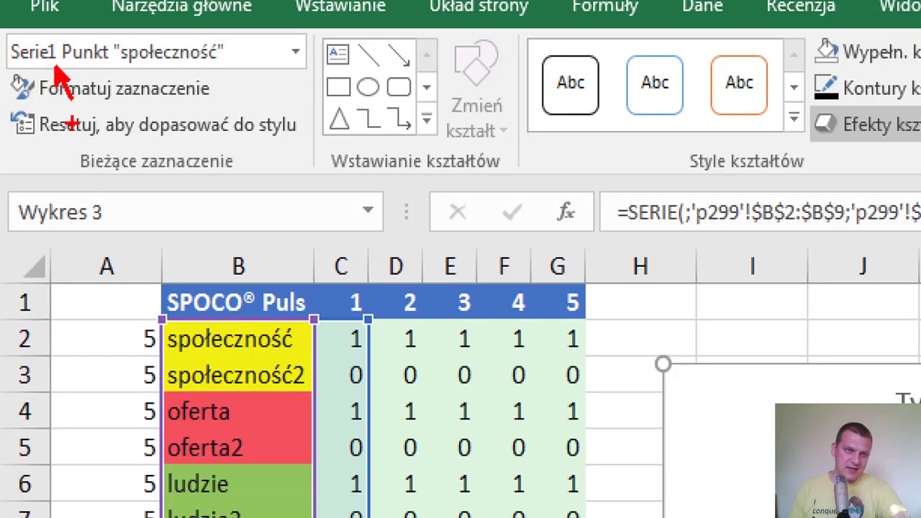
pyautogui.moveTo(188, 65); pyautogui.dragTo(209, 86)
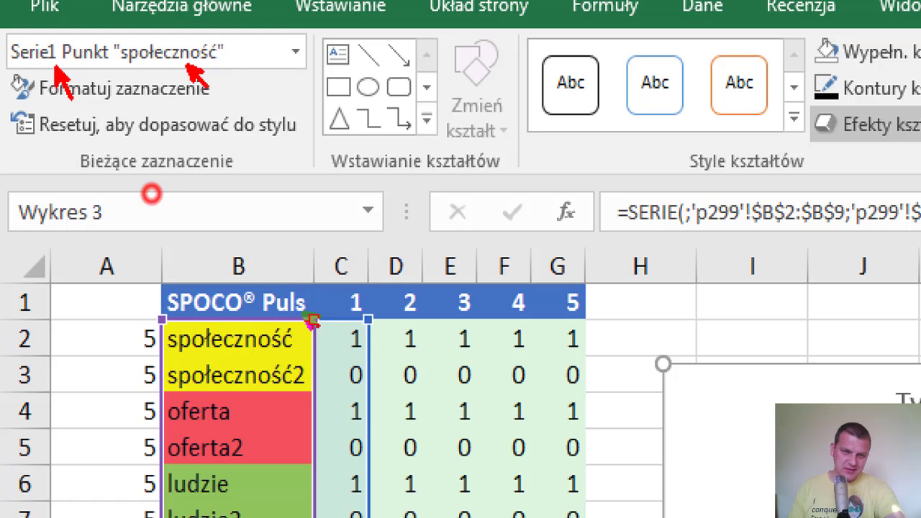
pyautogui.moveTo(301, 313); pyautogui.dragTo(385, 517)
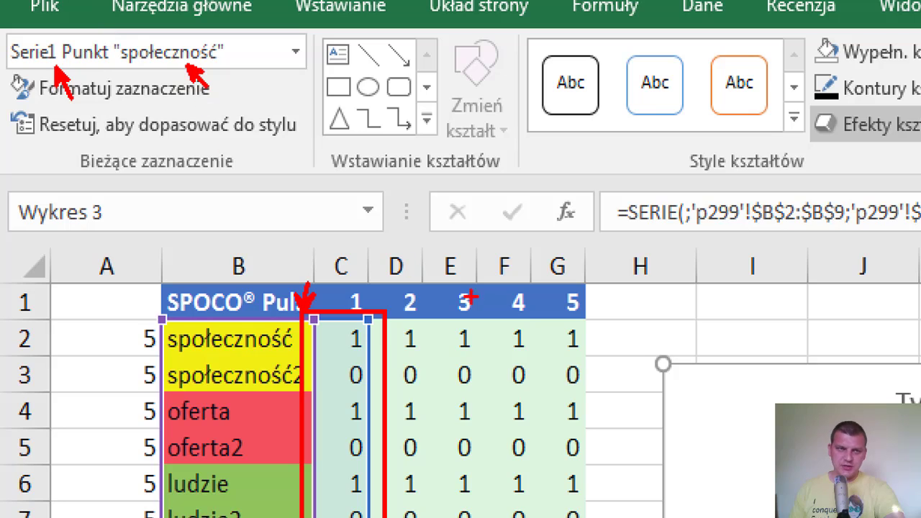
pyautogui.press('Escape')
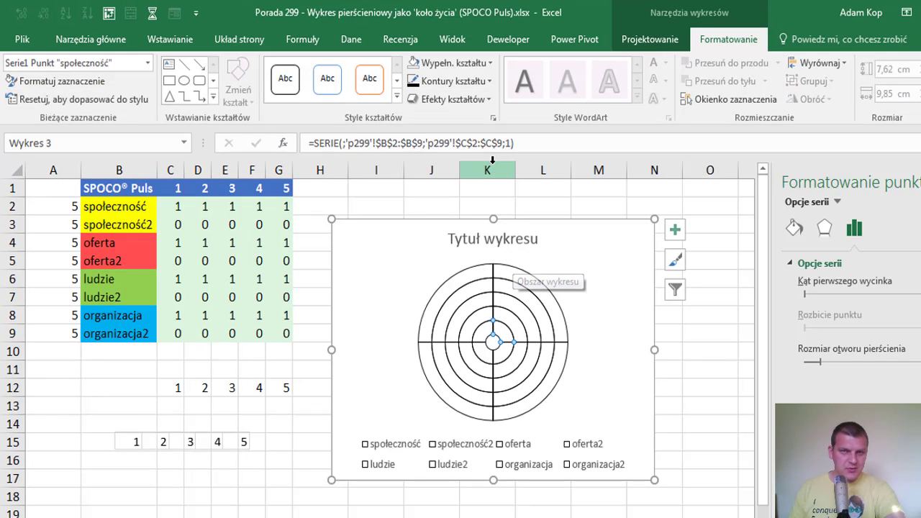
# Step: Fill the społeczność segment yellow on each ring, repeating the fill with F4
pyautogui.click(490, 63)
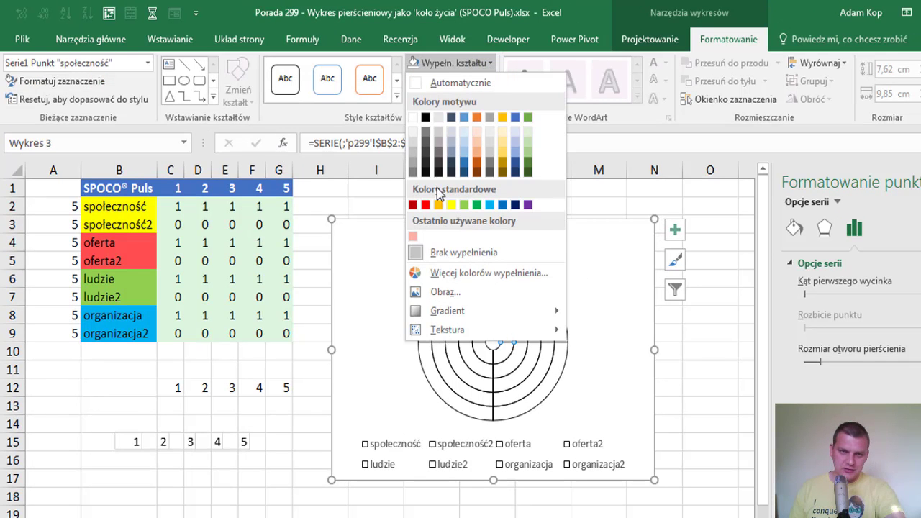
pyautogui.click(450, 205)
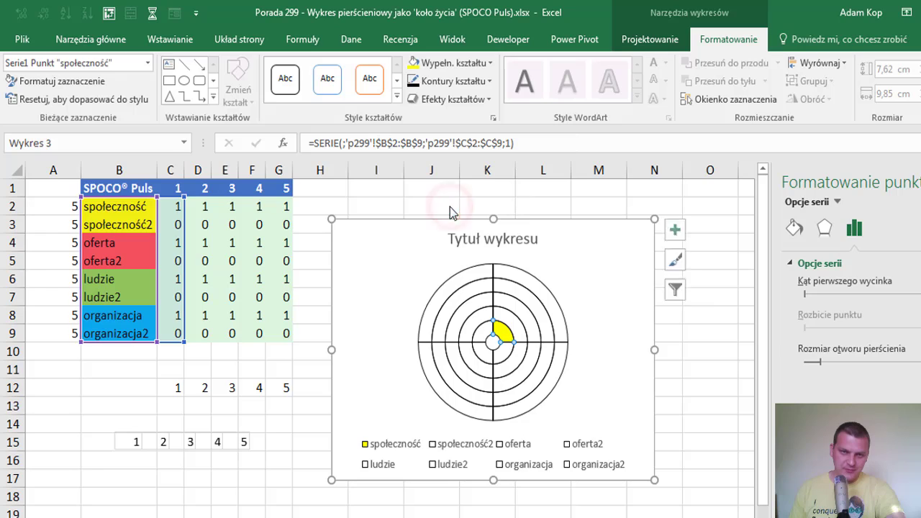
pyautogui.click(516, 326)
pyautogui.click(518, 329)
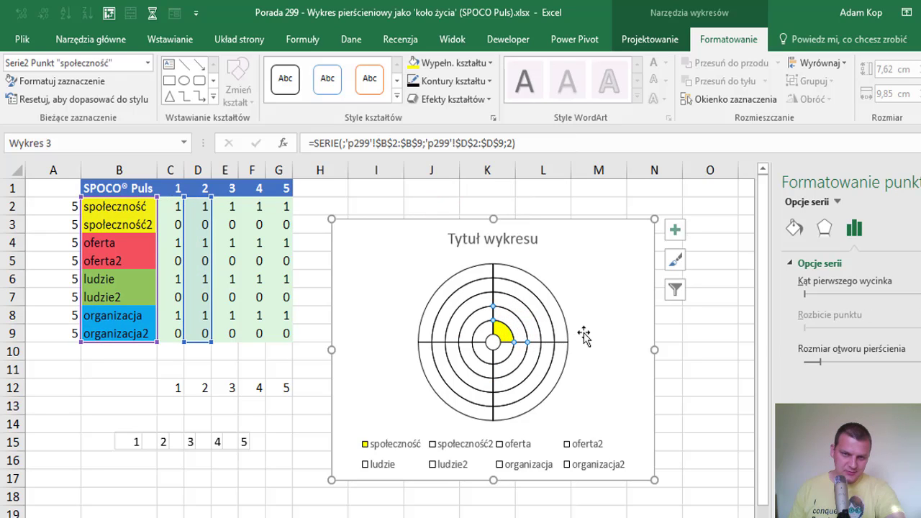
pyautogui.press('F4')
pyautogui.click(530, 324)
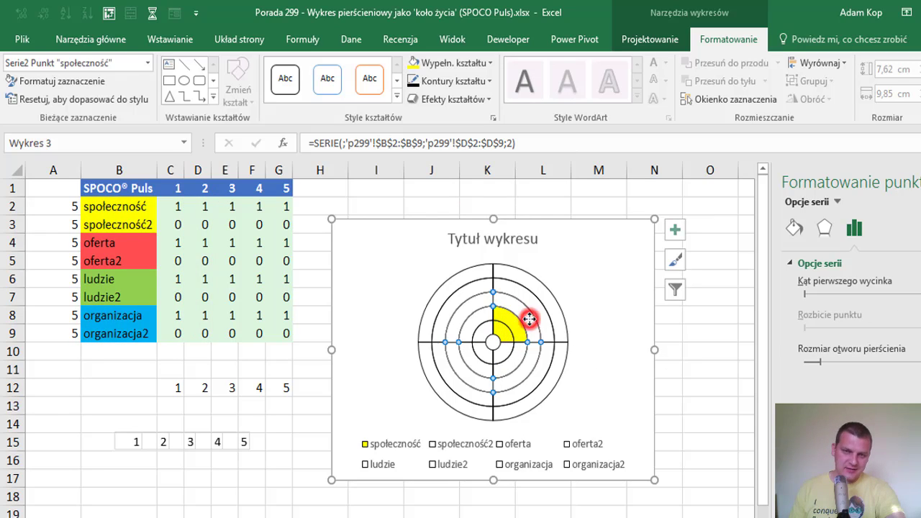
pyautogui.click(526, 315)
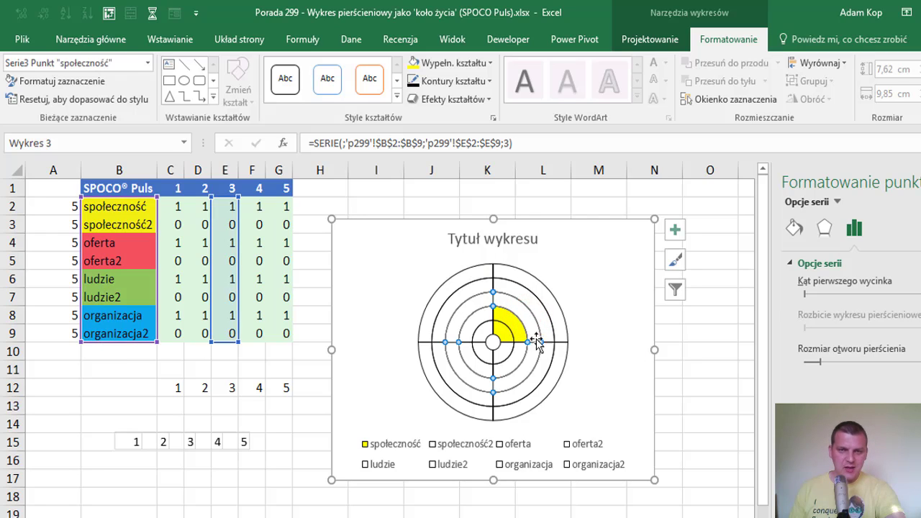
pyautogui.press('F4')
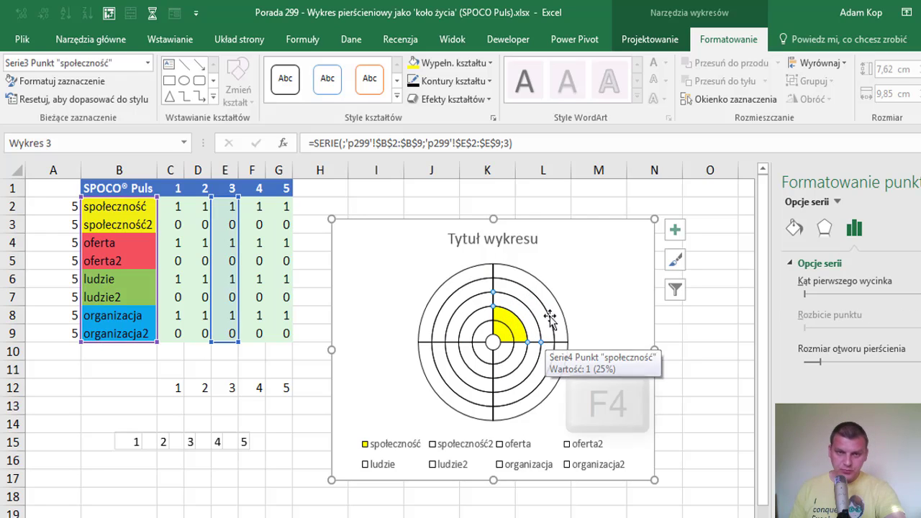
pyautogui.click(540, 312)
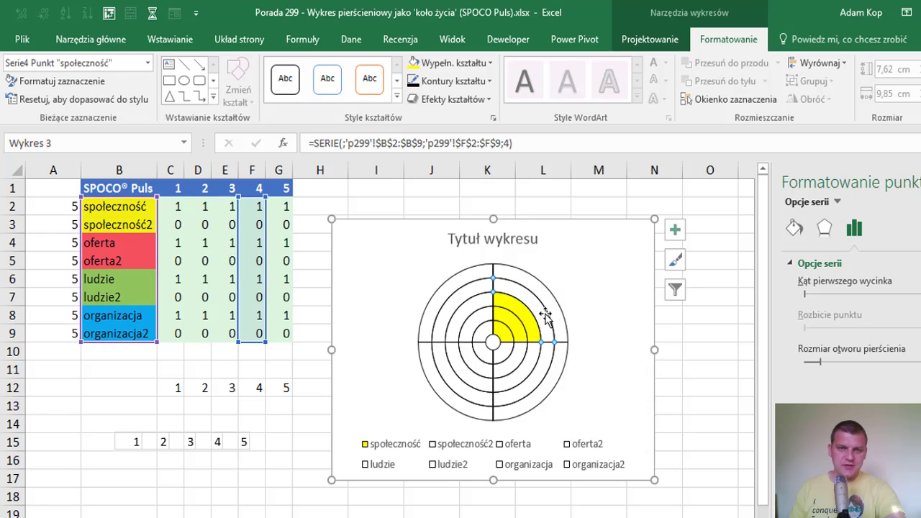
pyautogui.click(545, 299)
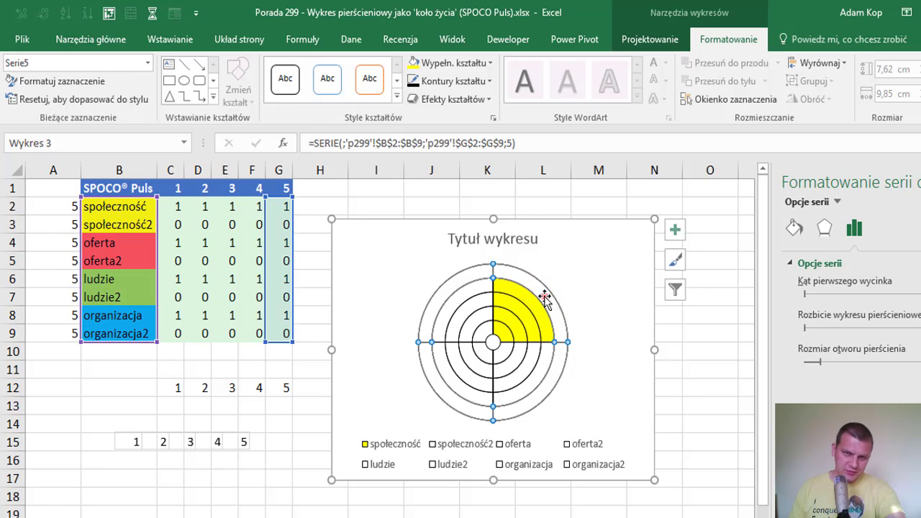
pyautogui.click(545, 298)
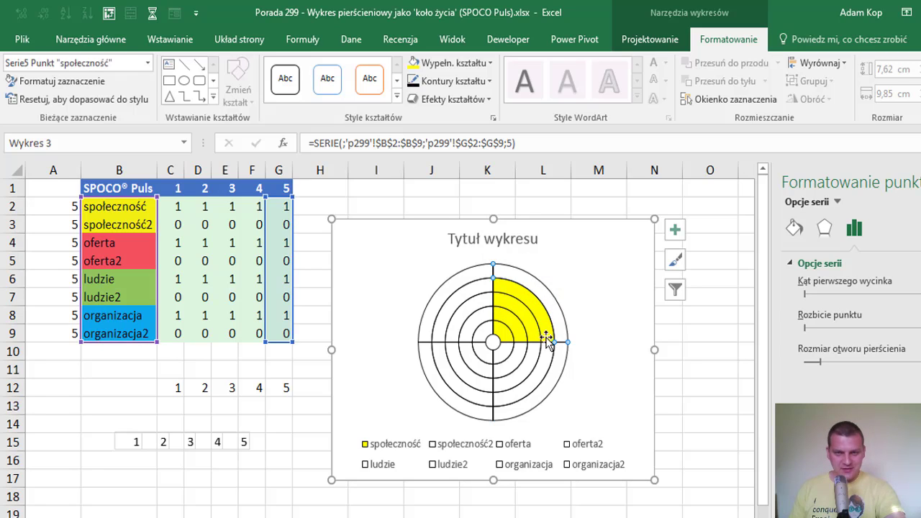
# Step: Select the inner ring's oferta segment and bring up its fill colours
pyautogui.moveTo(563, 311); pyautogui.dragTo(551, 330)
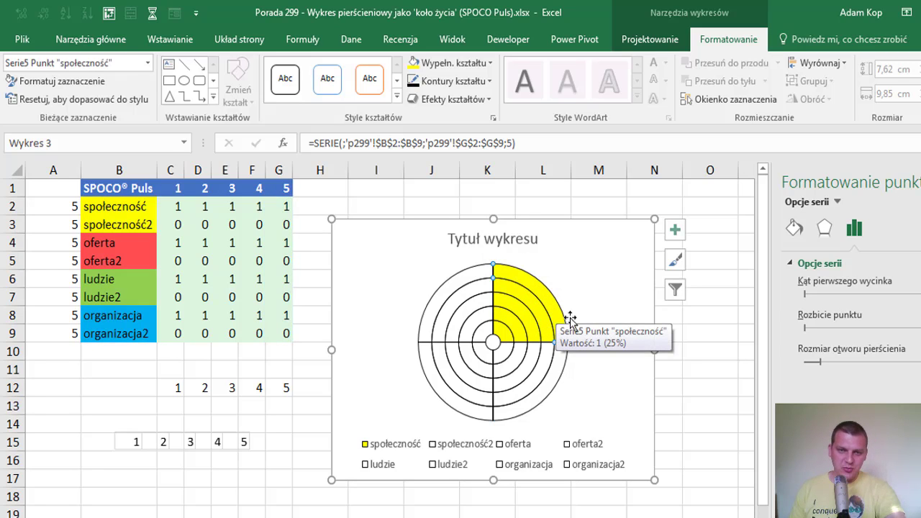
pyautogui.click(512, 362)
pyautogui.click(506, 353)
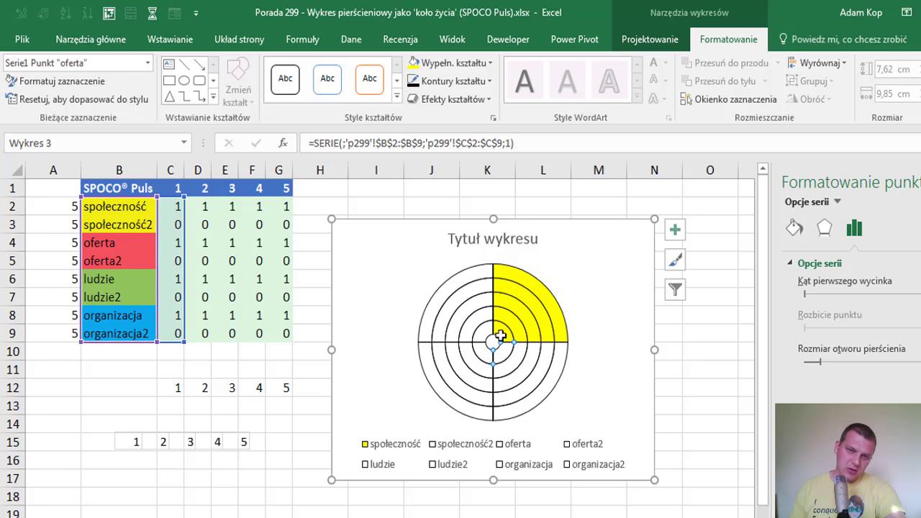
pyautogui.click(490, 63)
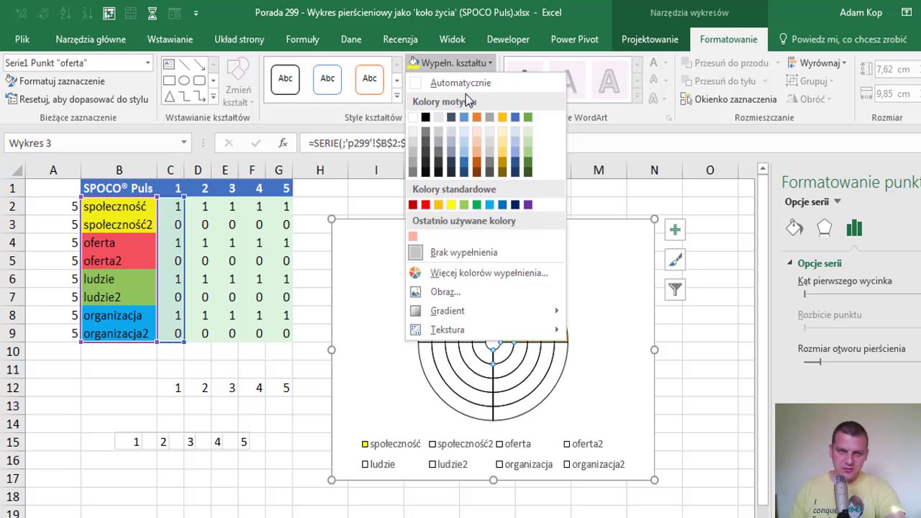
# Step: Fill the oferta segment light pink on each ring, undoing an accidental whole-ring fill
pyautogui.click(413, 236)
pyautogui.click(515, 365)
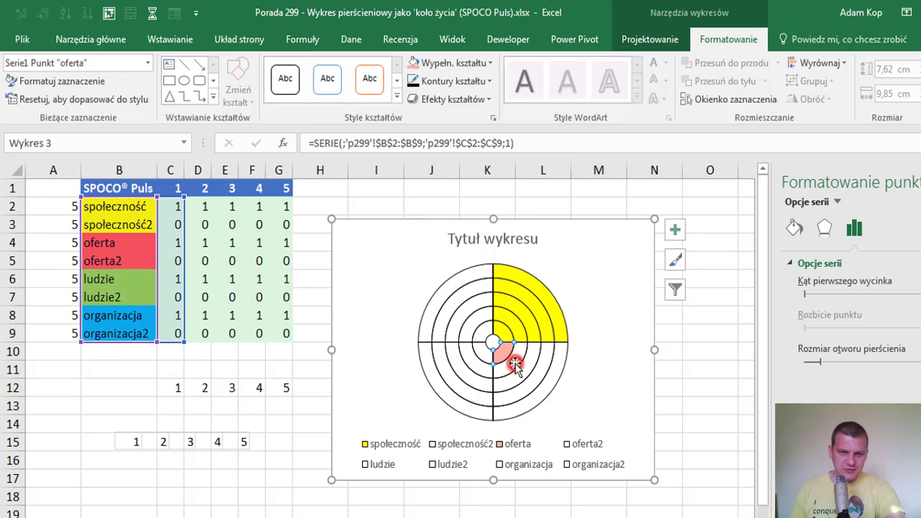
pyautogui.click(520, 356)
pyautogui.click(518, 360)
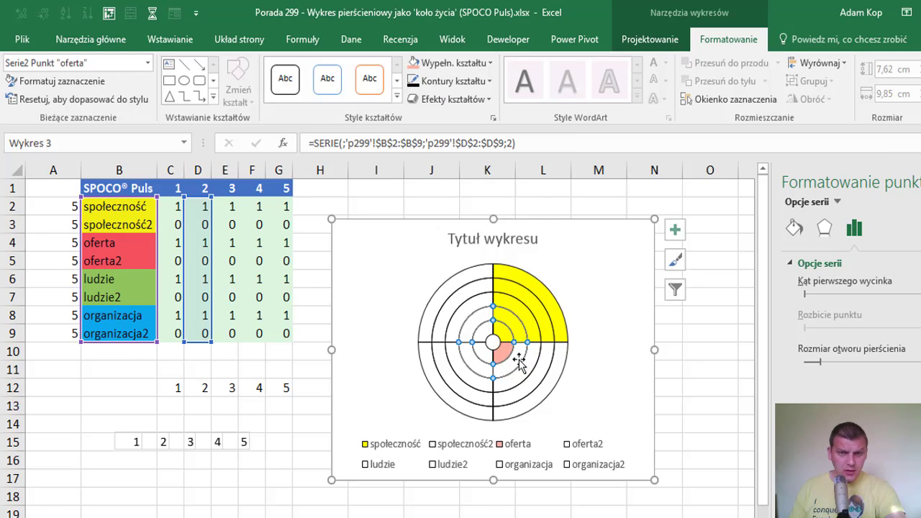
pyautogui.click(529, 367)
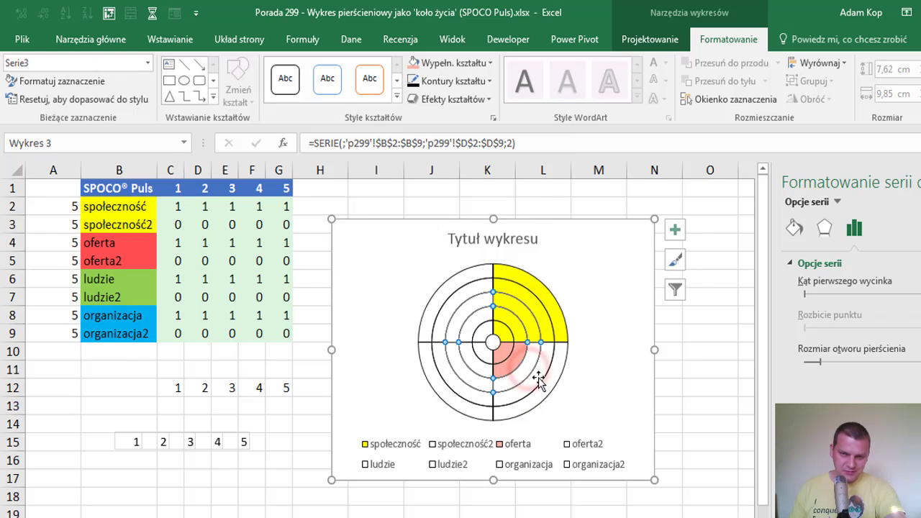
pyautogui.press('F4')
pyautogui.click(533, 378)
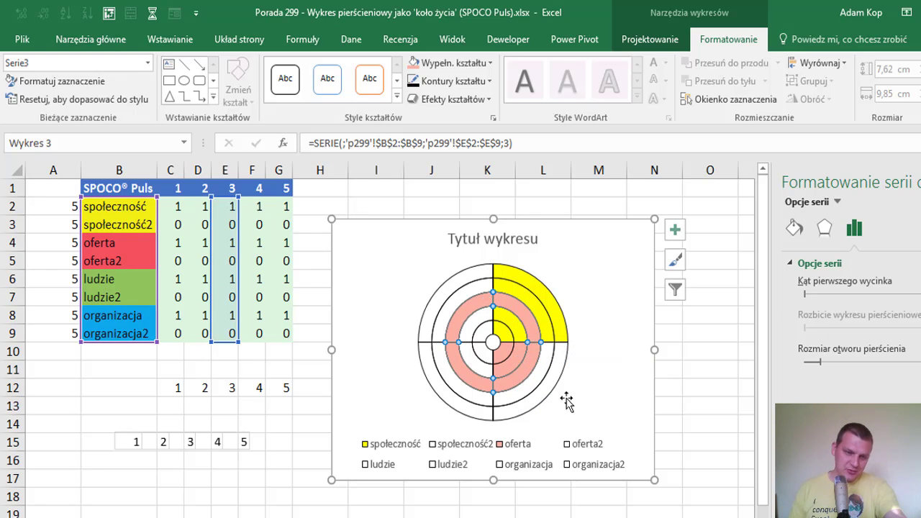
pyautogui.hotkey('ctrl', 'z')
pyautogui.click(528, 365)
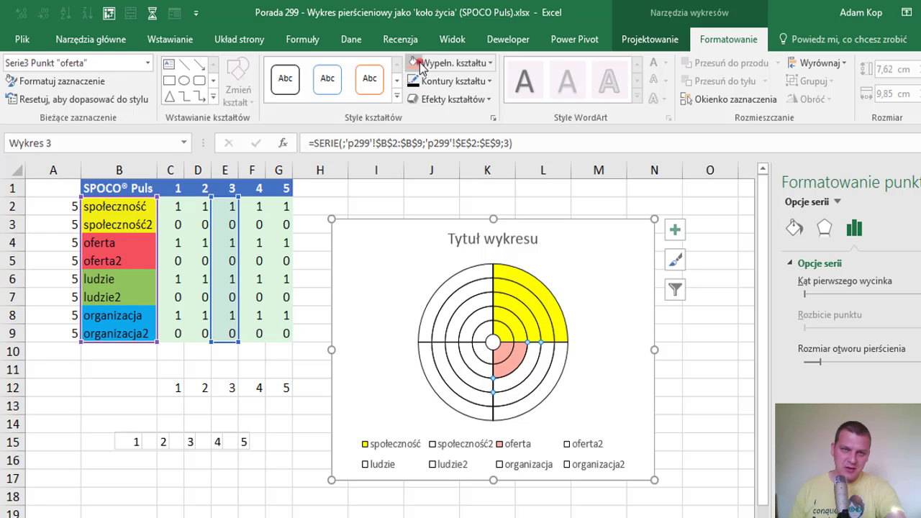
pyautogui.click(546, 372)
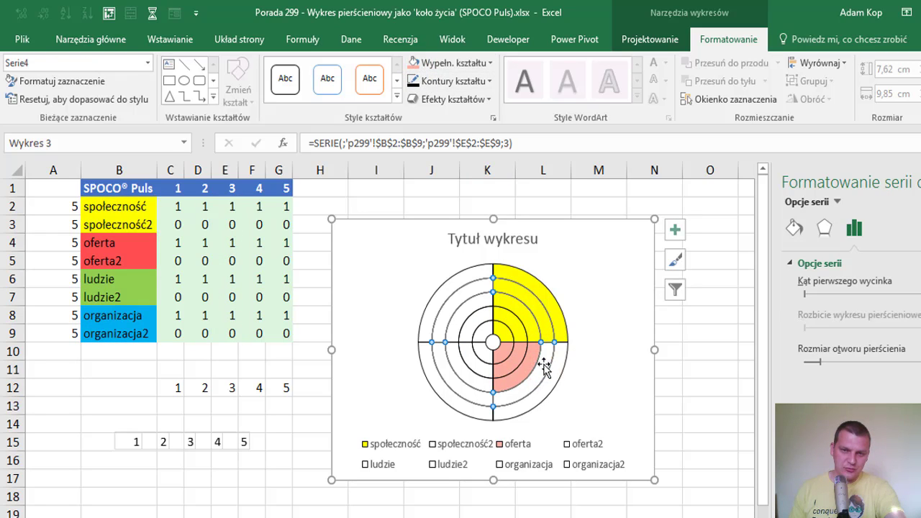
pyautogui.click(548, 373)
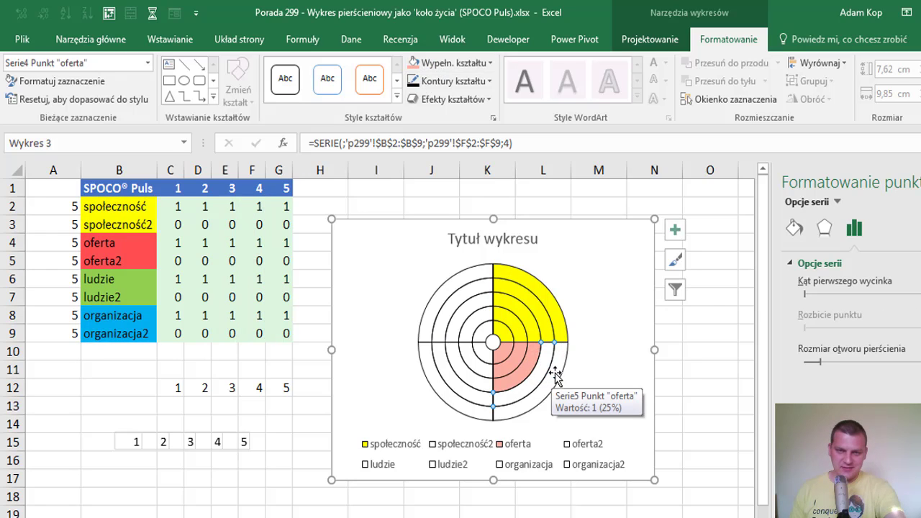
pyautogui.click(555, 372)
pyautogui.click(554, 372)
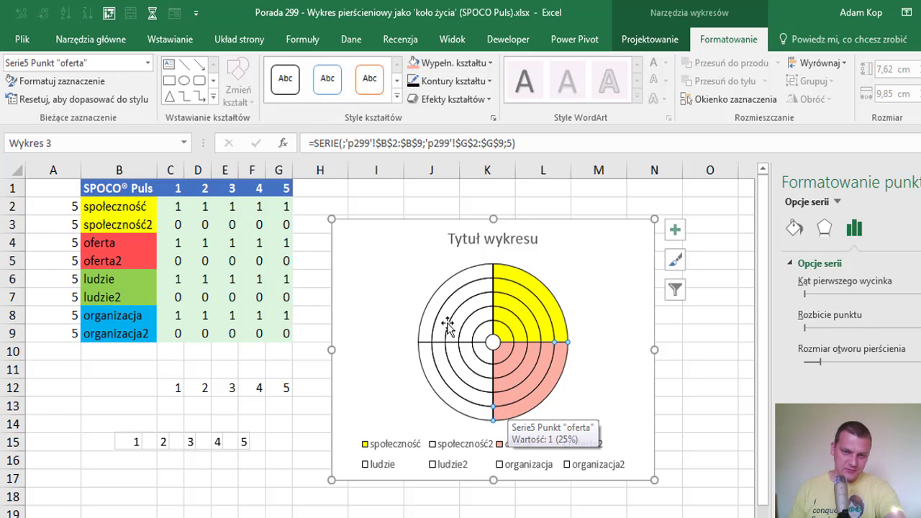
# Step: Fill the ludzie slice green on all five rings, repeating with F4
pyautogui.click(482, 352)
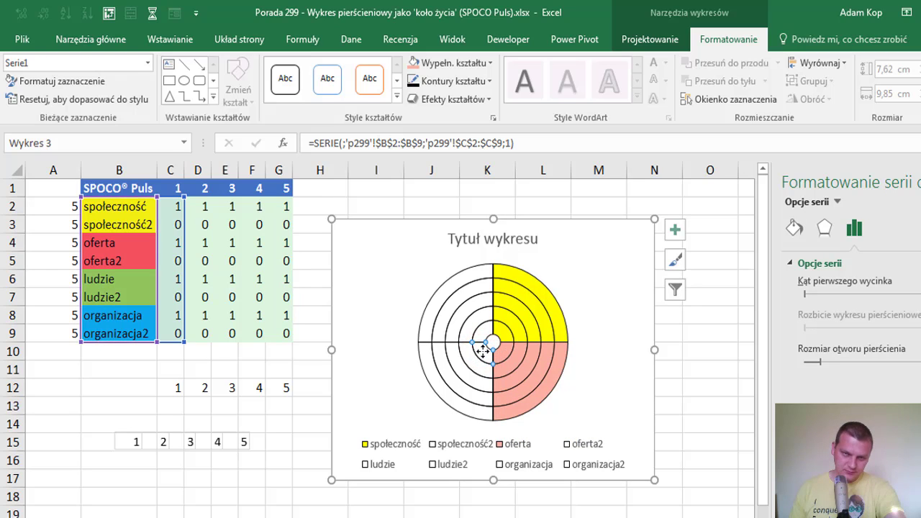
pyautogui.click(483, 351)
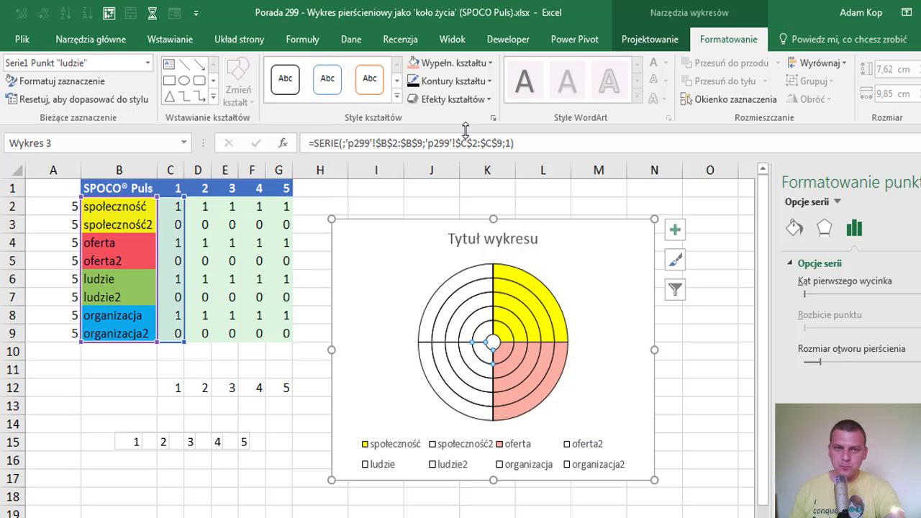
pyautogui.click(490, 63)
pyautogui.click(468, 206)
pyautogui.doubleClick(468, 360)
pyautogui.press('F4')
pyautogui.doubleClick(460, 370)
pyautogui.press('F4')
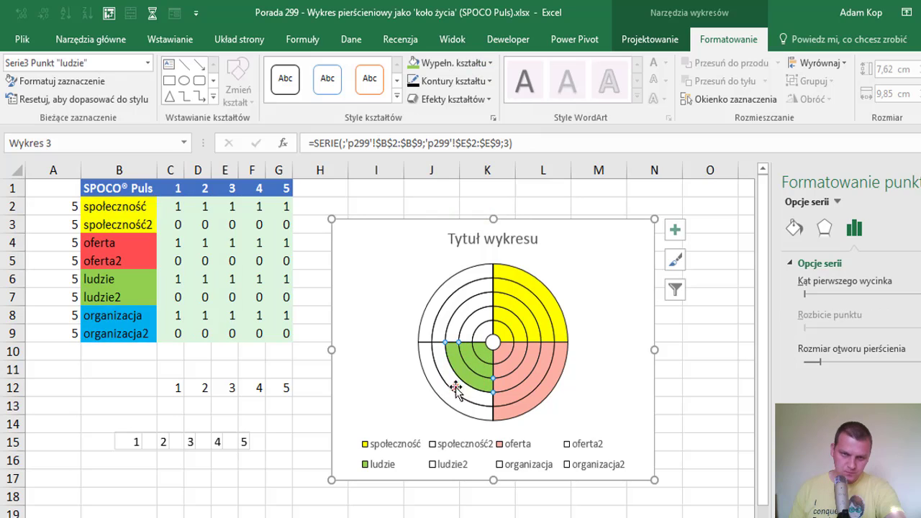
pyautogui.doubleClick(453, 396)
pyautogui.press('F4')
pyautogui.doubleClick(456, 384)
pyautogui.press('F4')
# Step: Fill the organizacja slice blue on all five rings, repeating with F4
pyautogui.click(487, 329)
pyautogui.click(486, 329)
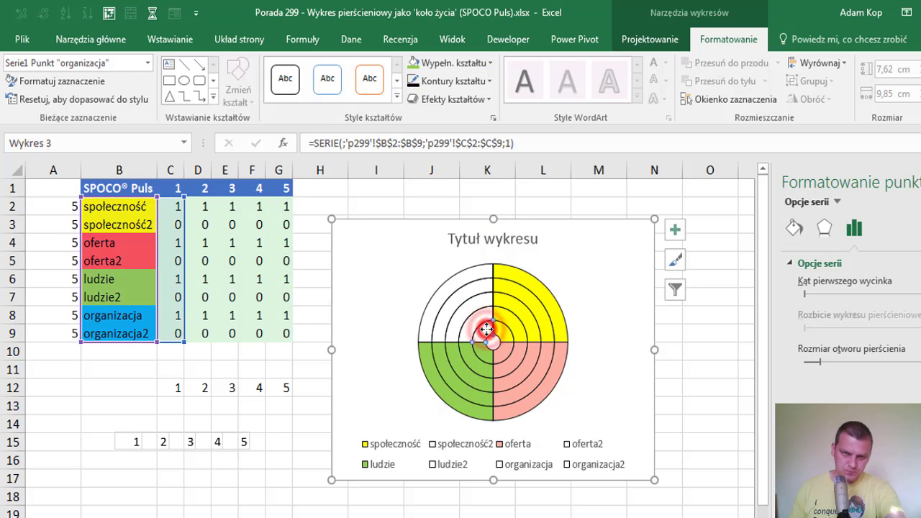
pyautogui.click(491, 63)
pyautogui.click(468, 179)
pyautogui.doubleClick(479, 326)
pyautogui.press('F4')
pyautogui.doubleClick(475, 303)
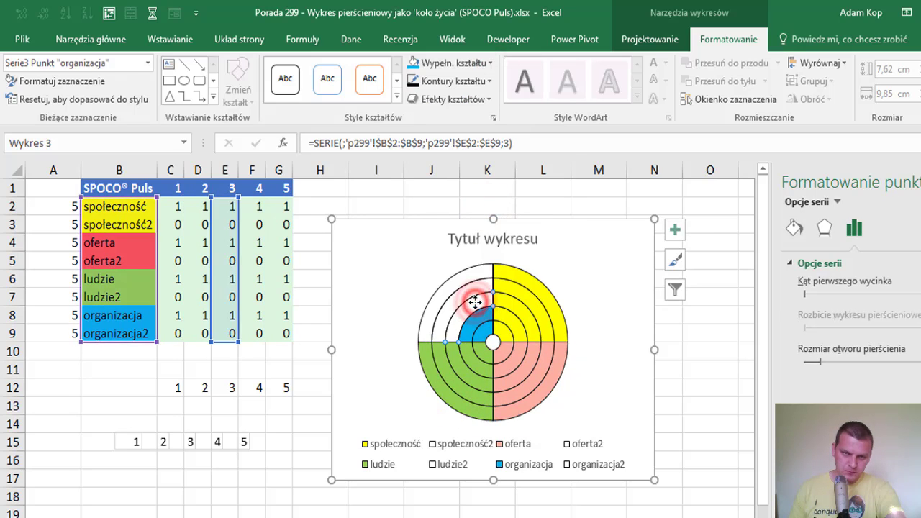
pyautogui.press('F4')
pyautogui.doubleClick(468, 291)
pyautogui.press('F4')
pyautogui.doubleClick(449, 280)
pyautogui.press('F4')
pyautogui.click(428, 221)
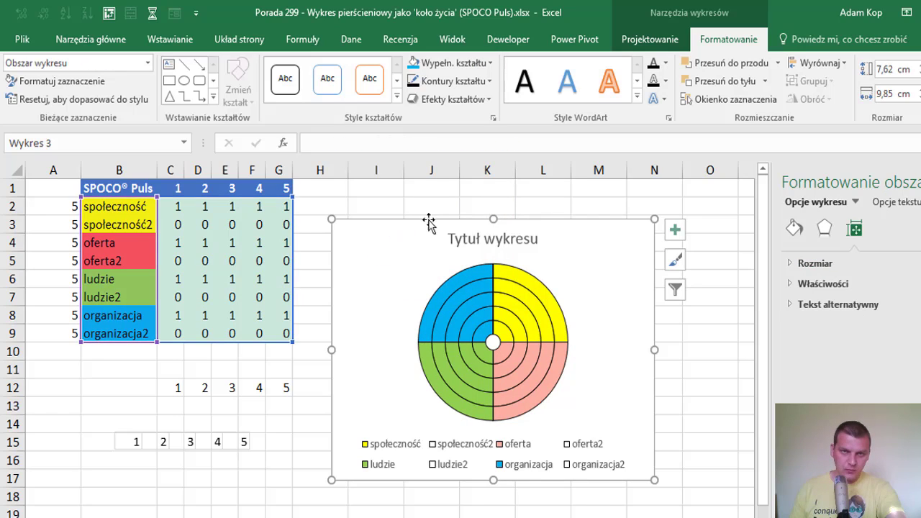
# Step: Enter levels 3, 4, 1 and 2 in A2, A4, A6 and A8, checking the linked formulas
pyautogui.click(63, 208)
pyautogui.write('3 3 ')
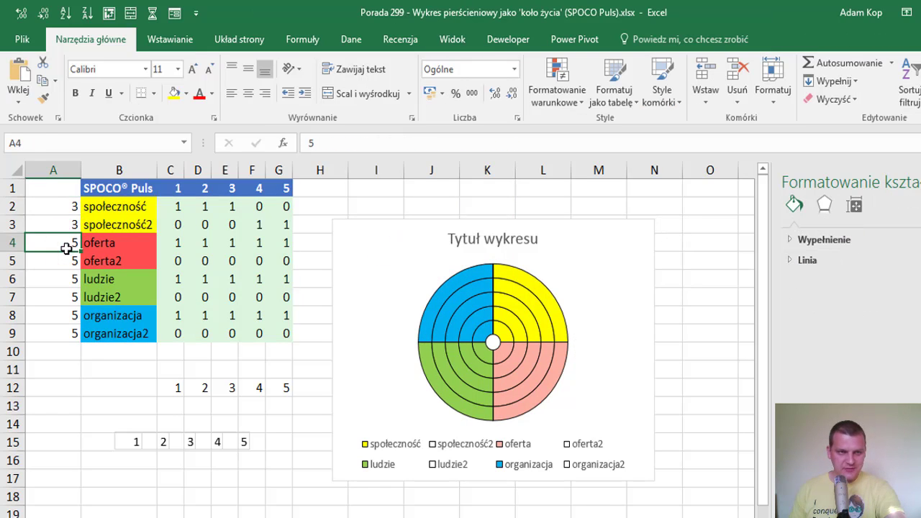
pyautogui.write('4 4 ')
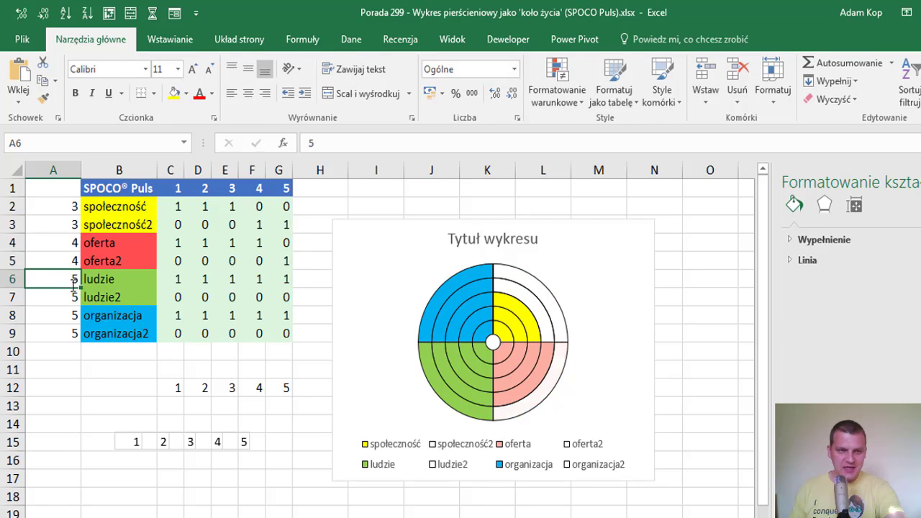
pyautogui.write('1')
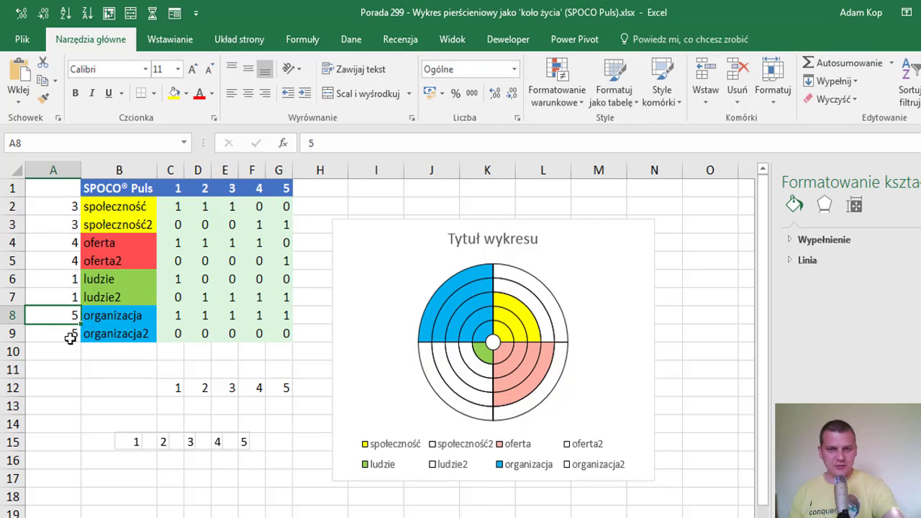
pyautogui.write(' 1 0')
pyautogui.click(72, 260)
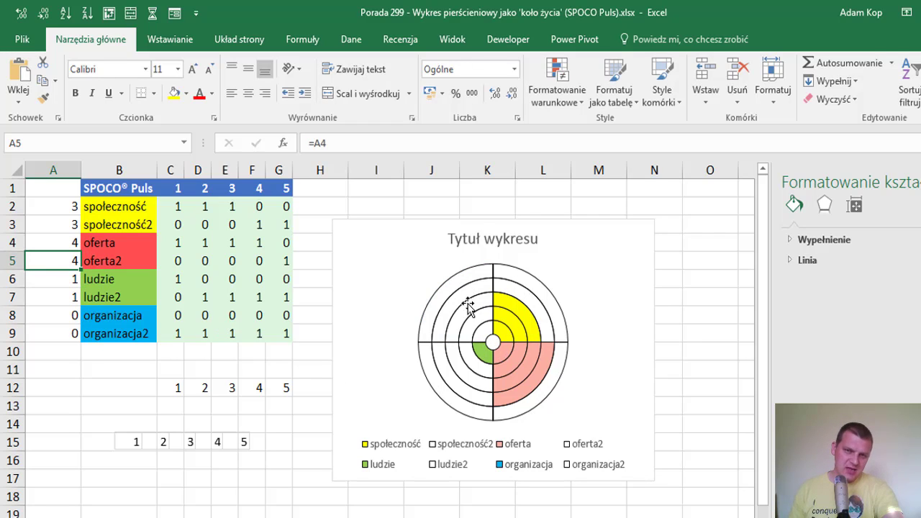
pyautogui.click(60, 315)
pyautogui.write('2')
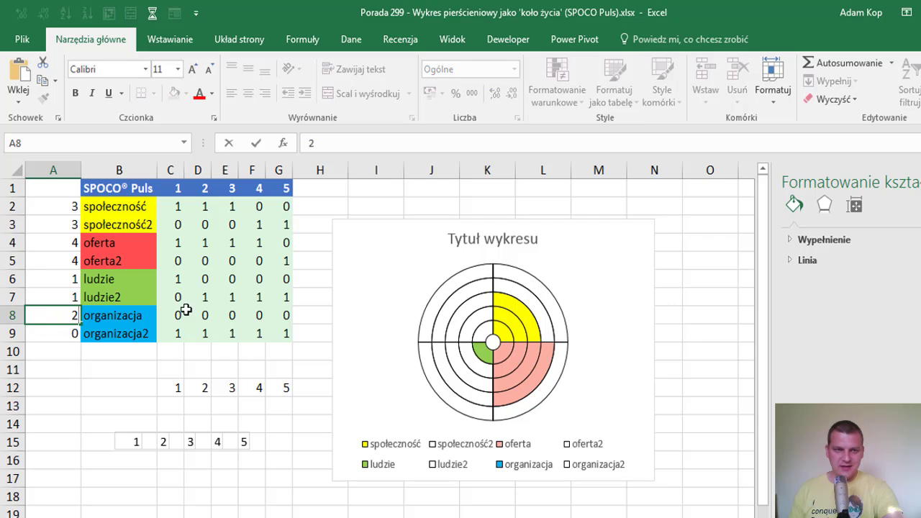
pyautogui.click(191, 315)
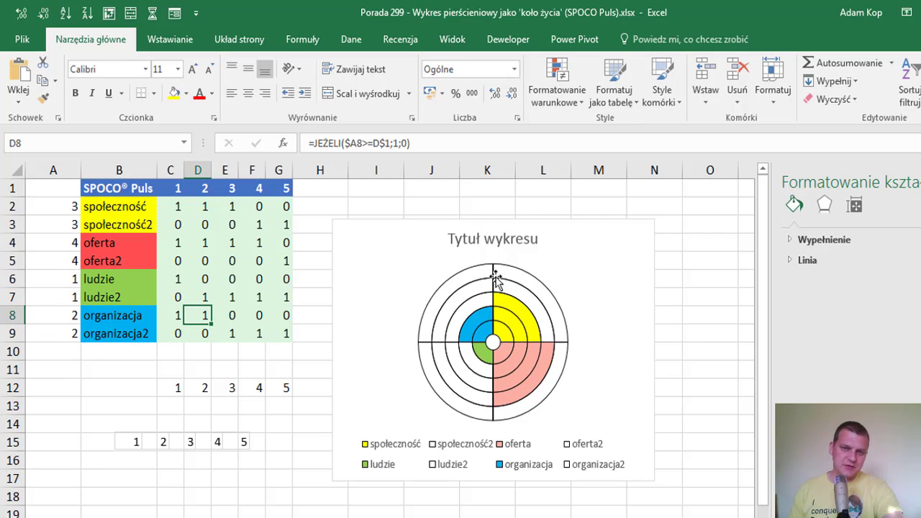
# Step: Delete the społeczność2 and ludzie2 legend entries, then the whole chart legend
pyautogui.click(434, 447)
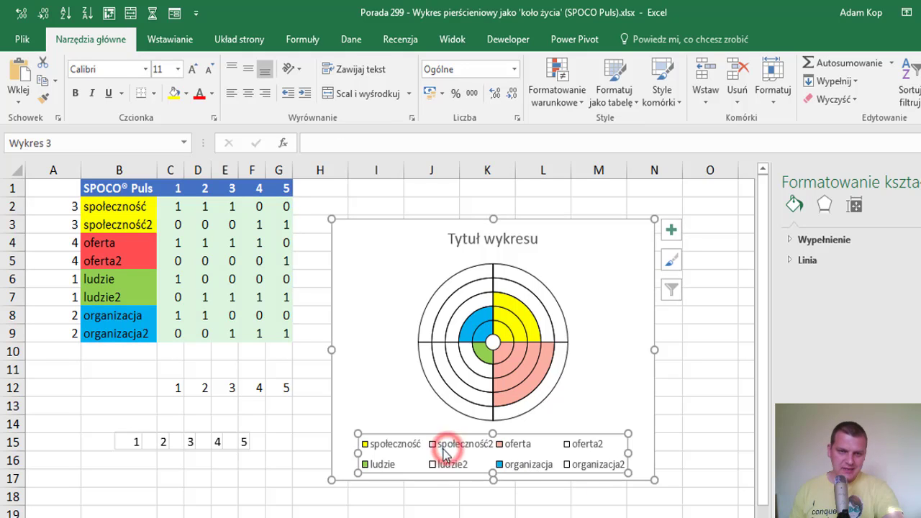
pyautogui.click(434, 448)
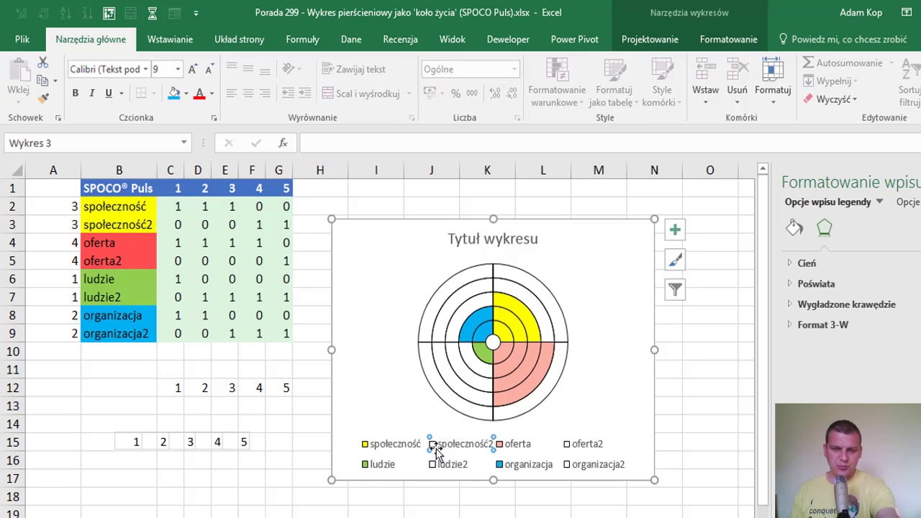
pyautogui.press('Delete')
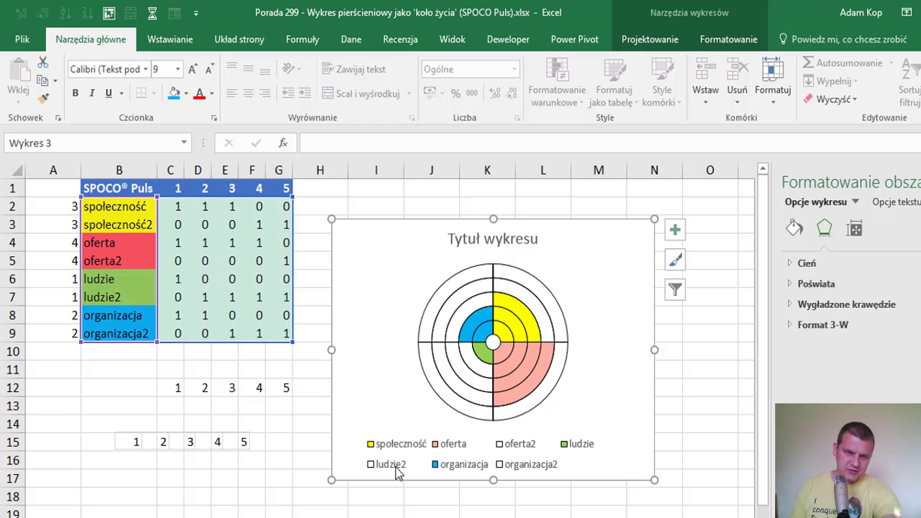
pyautogui.click(386, 467)
pyautogui.click(385, 468)
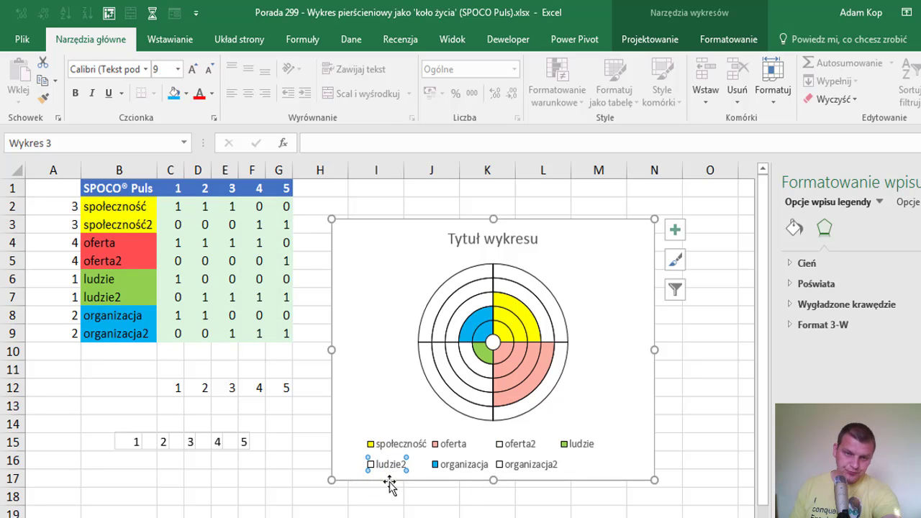
pyautogui.press('Delete')
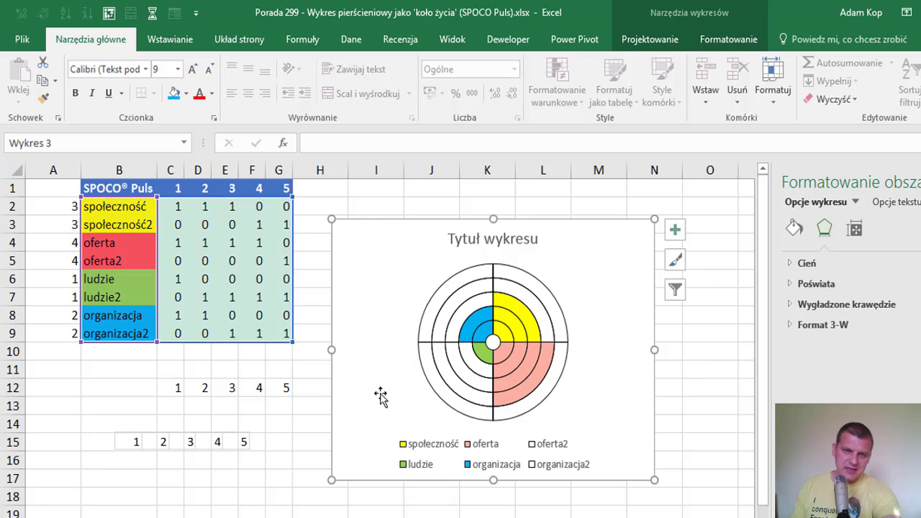
pyautogui.click(403, 450)
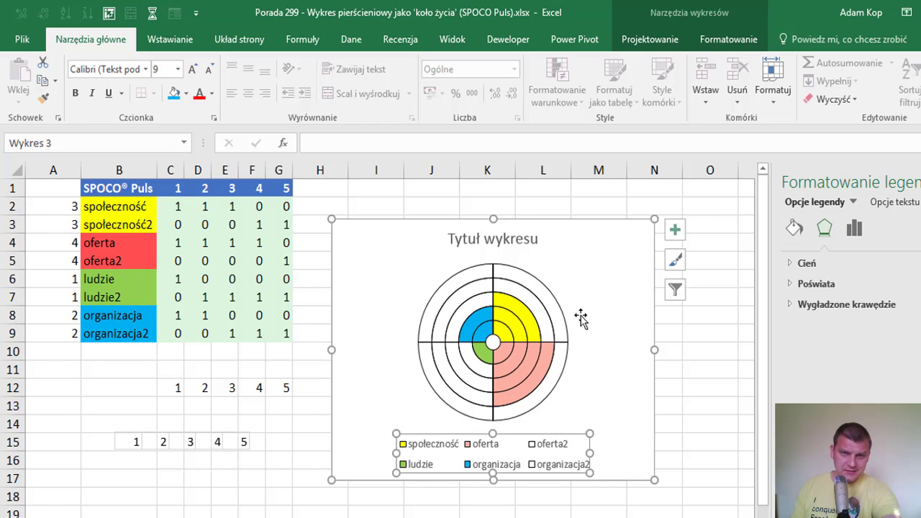
pyautogui.moveTo(562, 324)
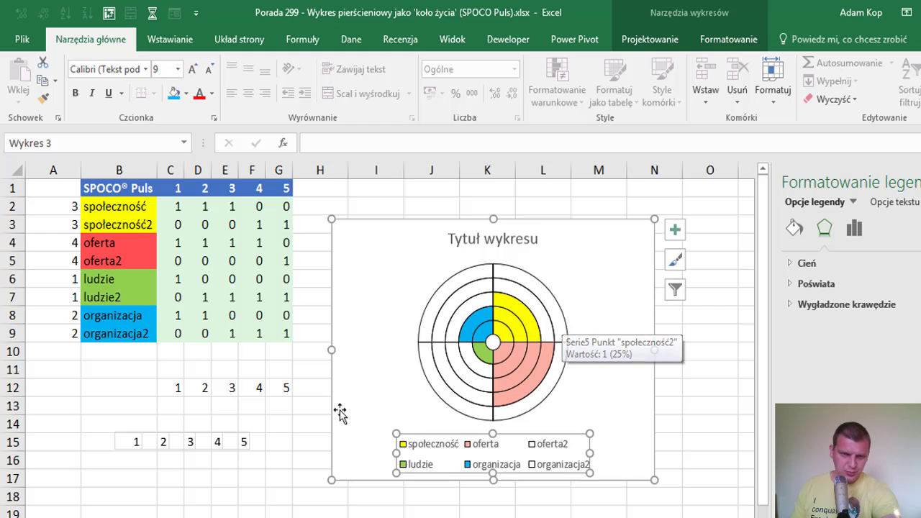
pyautogui.press('Delete')
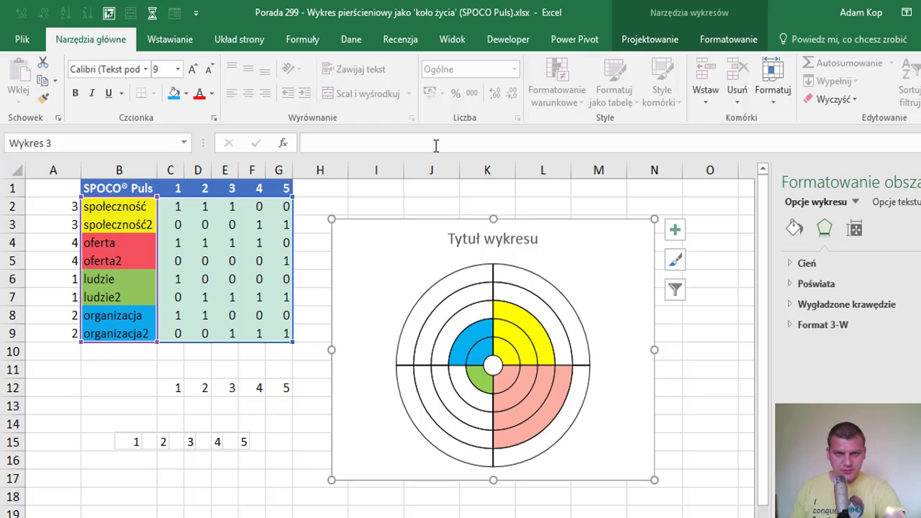
pyautogui.click(454, 41)
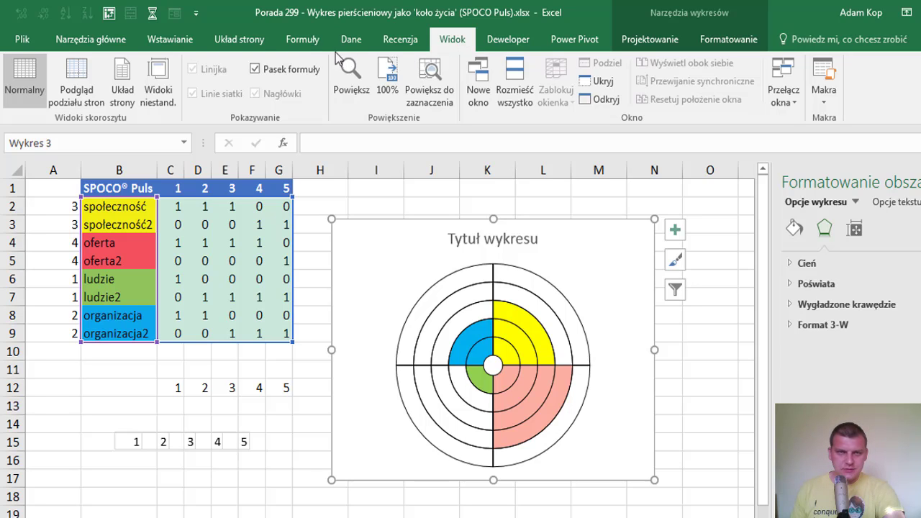
pyautogui.click(354, 185)
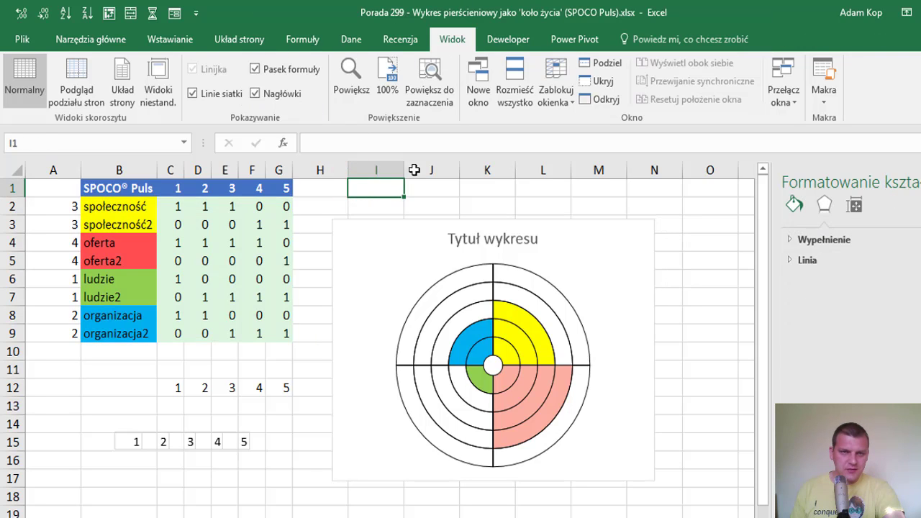
# Step: Hide the sheet gridlines and move the 1–5 linked picture down to around row 17
pyautogui.click(199, 94)
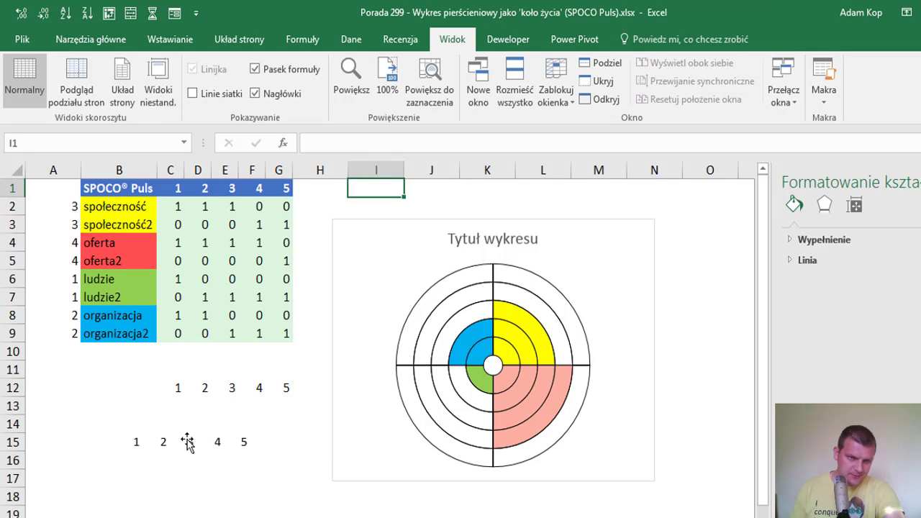
pyautogui.moveTo(187, 443); pyautogui.dragTo(163, 473)
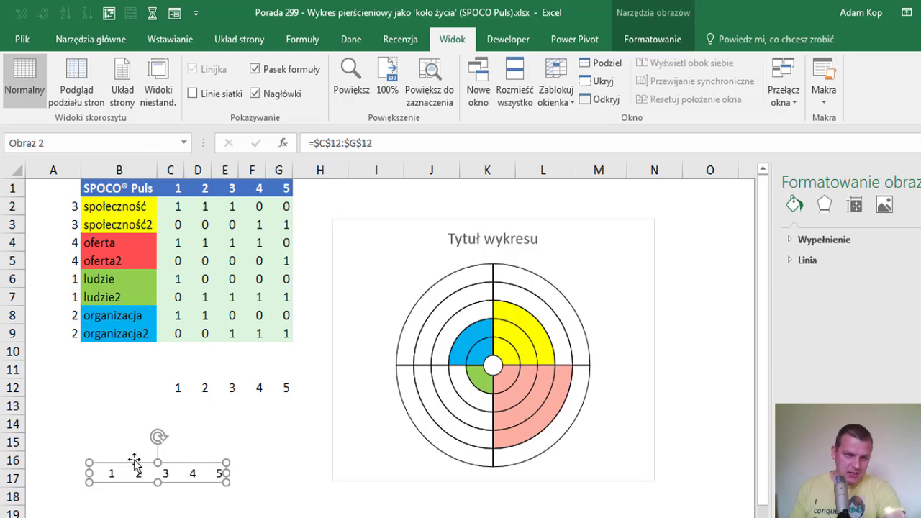
pyautogui.moveTo(131, 462)
pyautogui.mouseDown()
pyautogui.moveTo(92, 474)
pyautogui.moveTo(123, 487)
pyautogui.mouseUp()
# Step: Copy the 1–5 number row C12:G12
pyautogui.moveTo(169, 390); pyautogui.dragTo(288, 390)
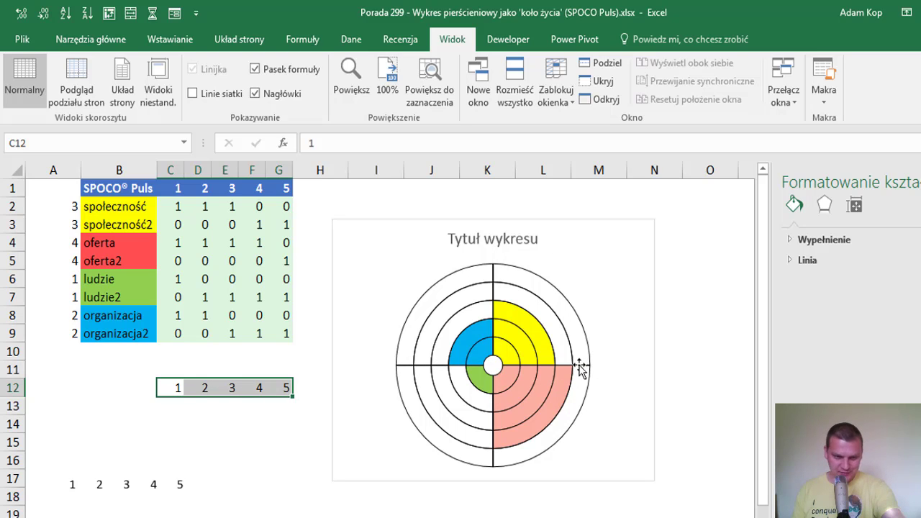
pyautogui.moveTo(576, 368)
pyautogui.hotkey('ctrl', 'c')
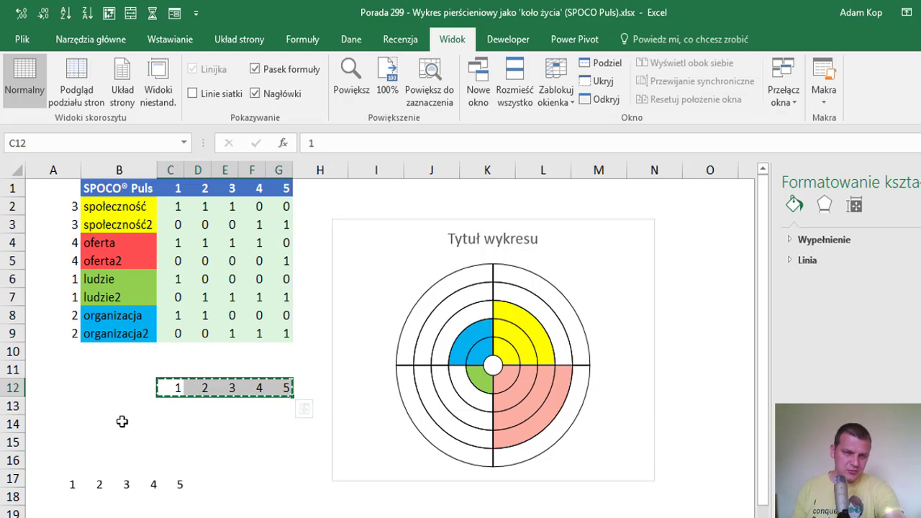
# Step: Paste C12:G12 as a Linked Picture at B14 and nudge it slightly right and down
pyautogui.rightClick(115, 422)
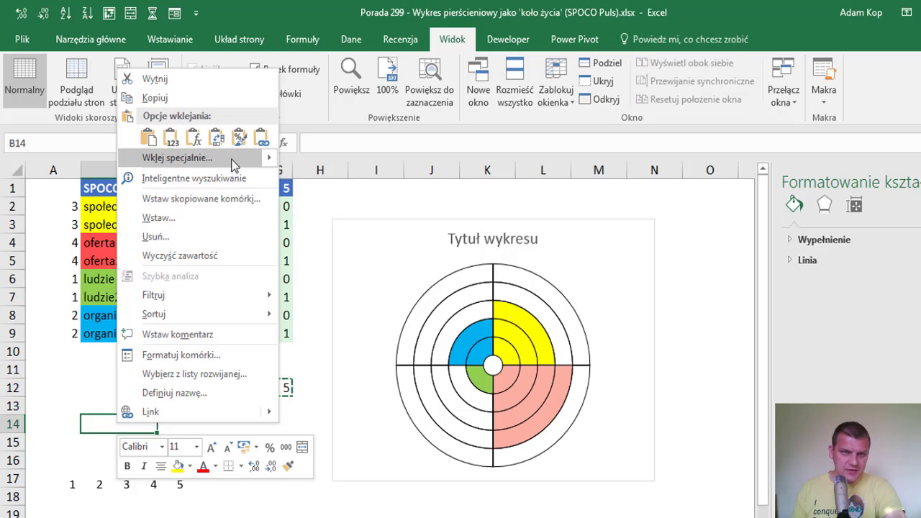
pyautogui.click(271, 158)
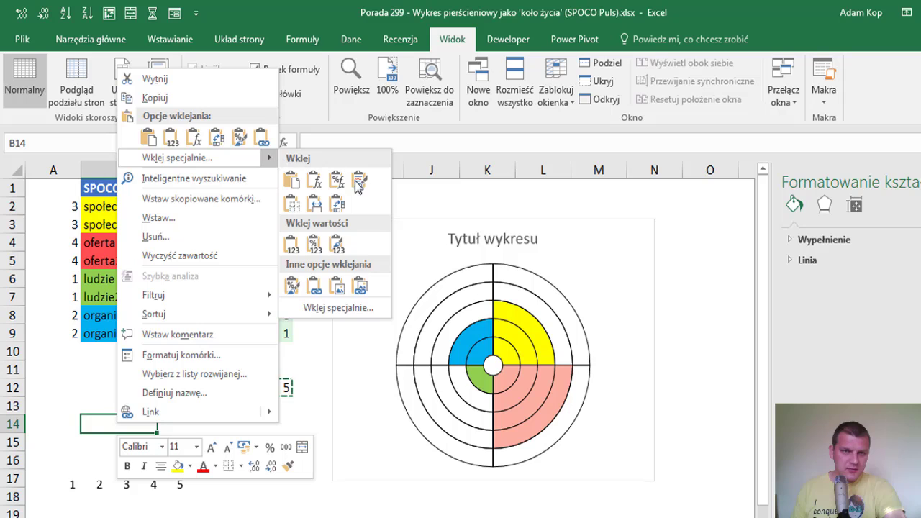
pyautogui.click(360, 291)
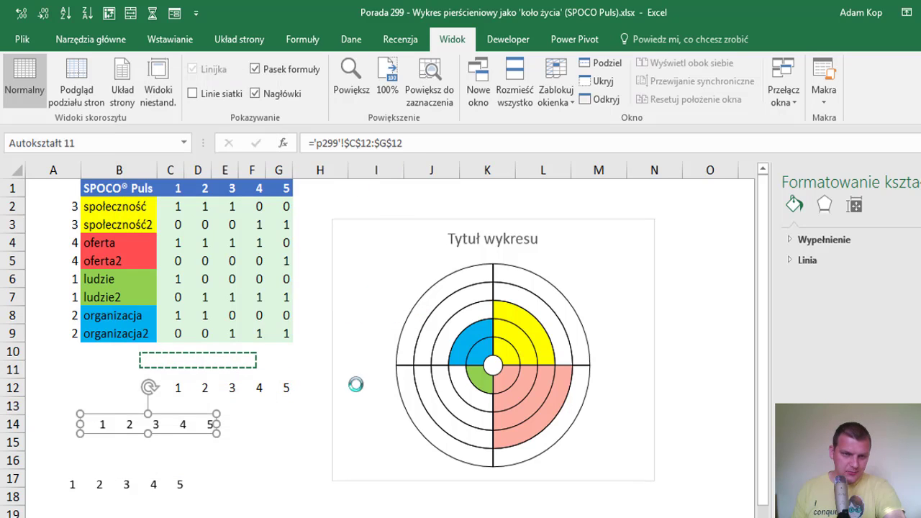
pyautogui.click(275, 405)
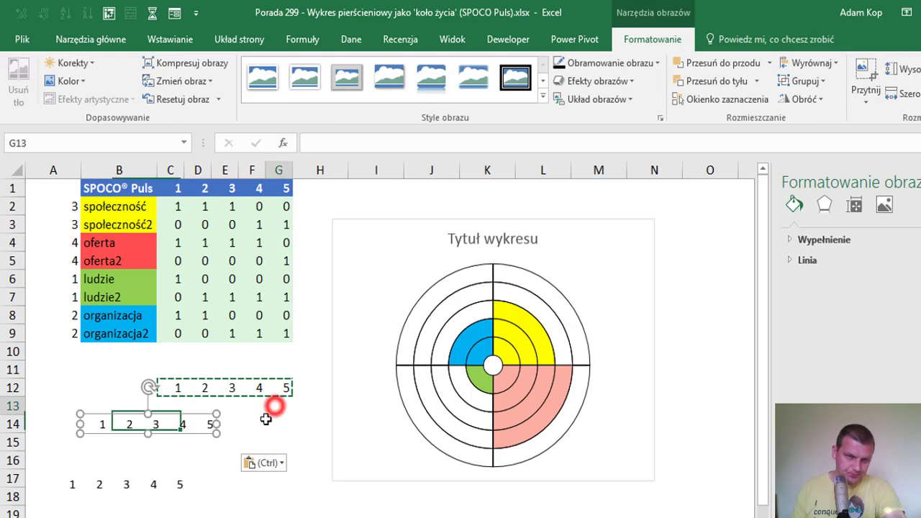
pyautogui.click(181, 423)
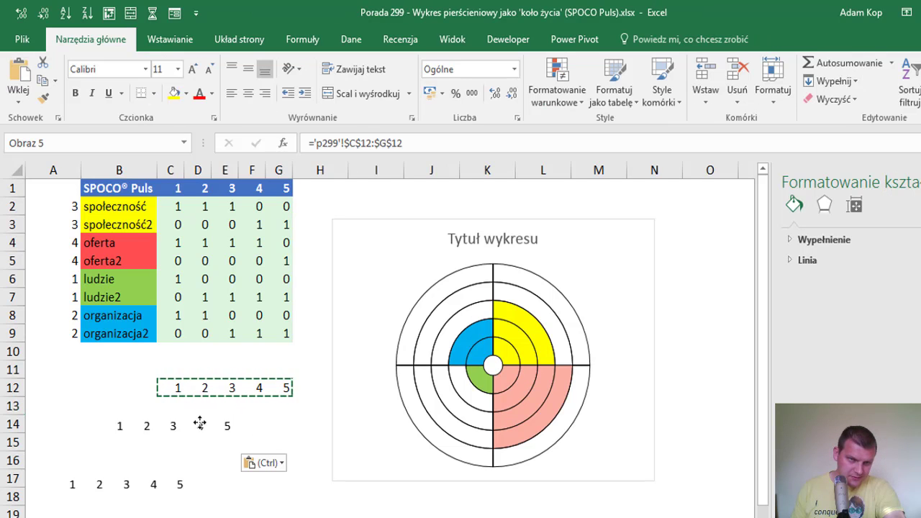
pyautogui.moveTo(197, 421); pyautogui.dragTo(211, 427)
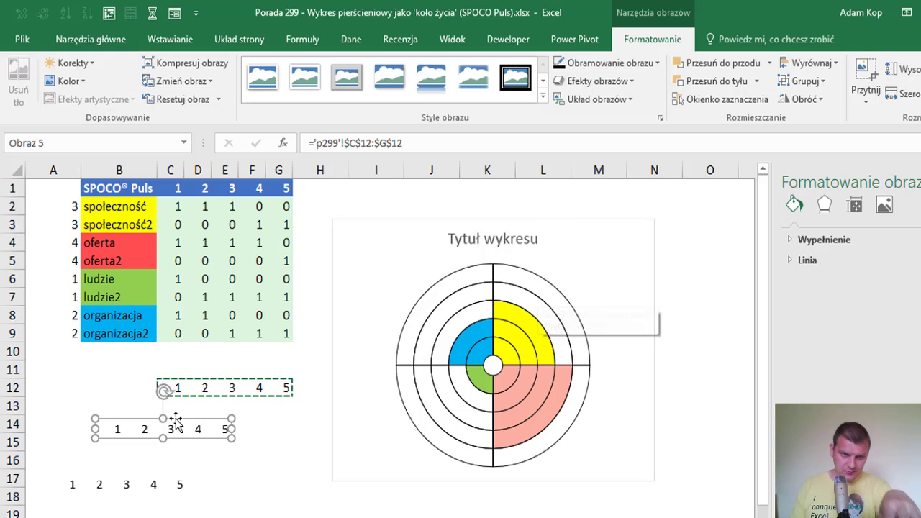
# Step: Paste a linked 1–5 picture into the chart and lay it along the right radius
pyautogui.moveTo(180, 418)
pyautogui.mouseDown()
pyautogui.moveTo(202, 418)
pyautogui.moveTo(212, 432)
pyautogui.mouseUp()
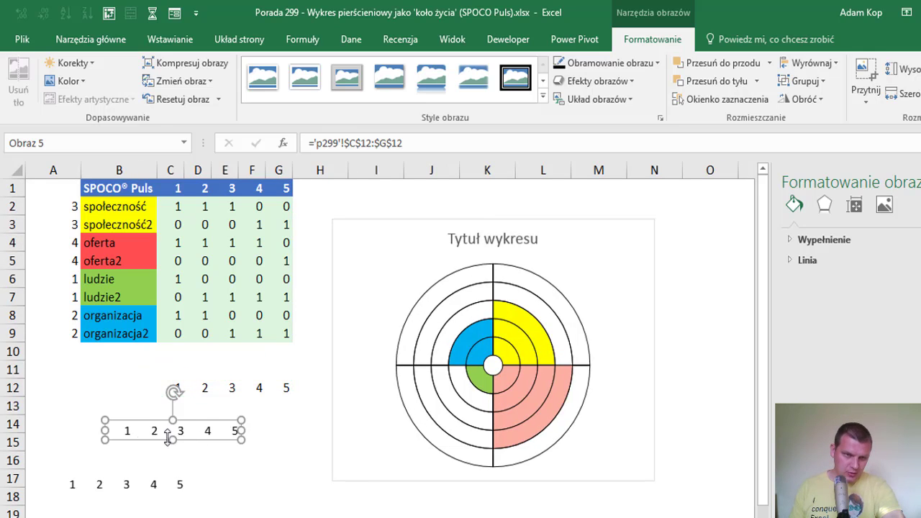
pyautogui.click(586, 259)
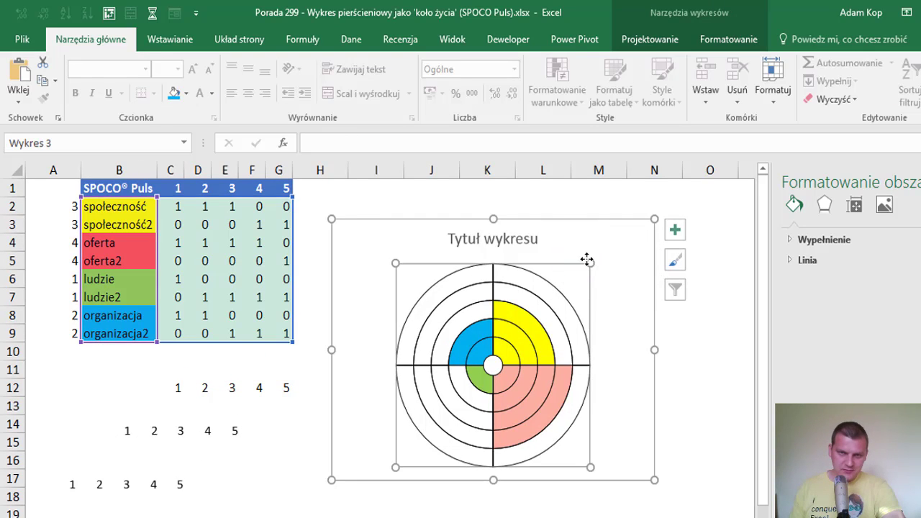
pyautogui.hotkey('ctrl', 'v')
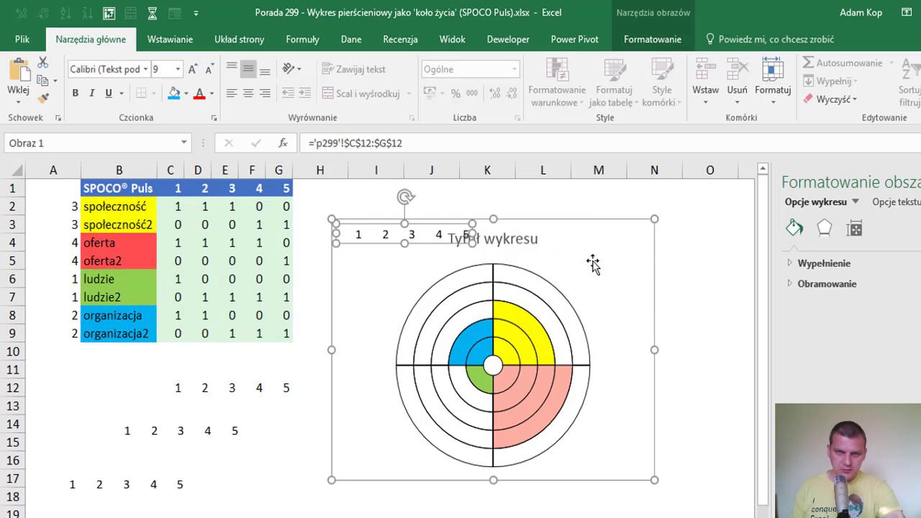
pyautogui.moveTo(424, 244)
pyautogui.mouseDown()
pyautogui.moveTo(573, 365)
pyautogui.moveTo(588, 356)
pyautogui.mouseUp()
pyautogui.click(609, 308)
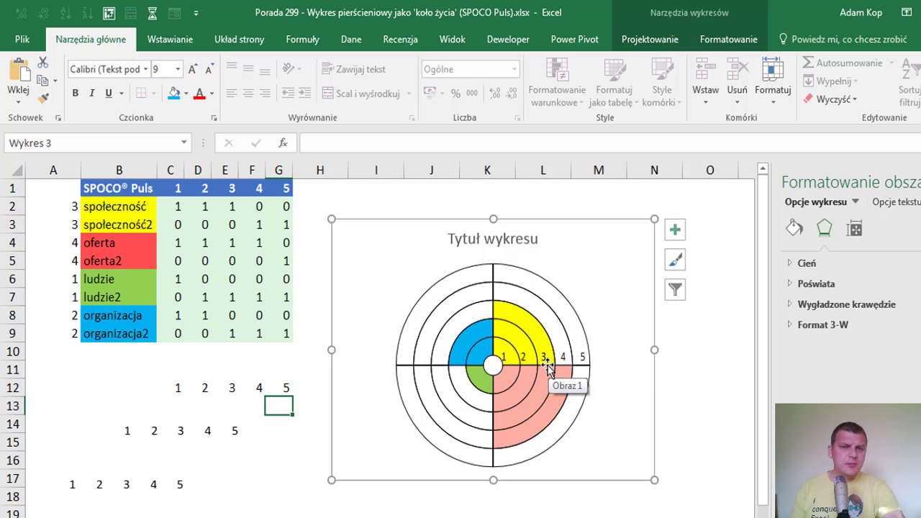
# Step: Turn sheet gridlines back on and move the row-14 1–5 picture just below the chart title
pyautogui.click(175, 434)
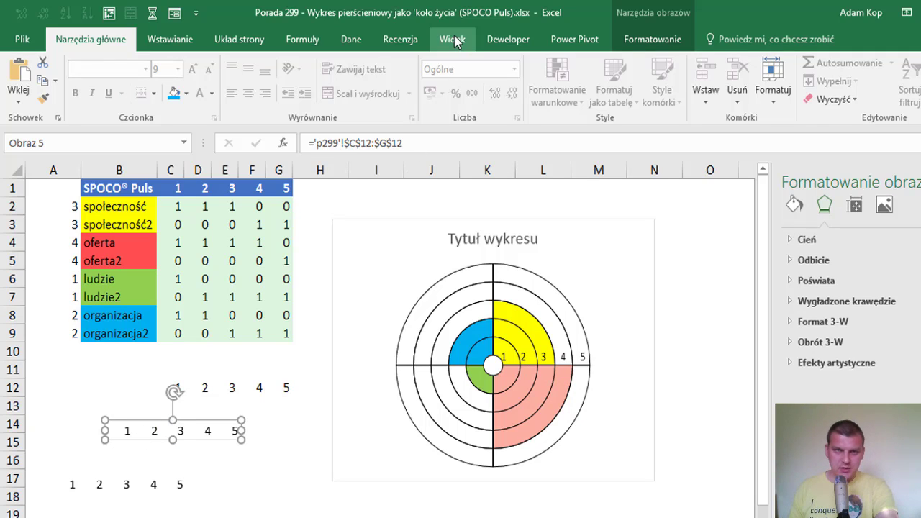
pyautogui.click(452, 39)
pyautogui.click(193, 93)
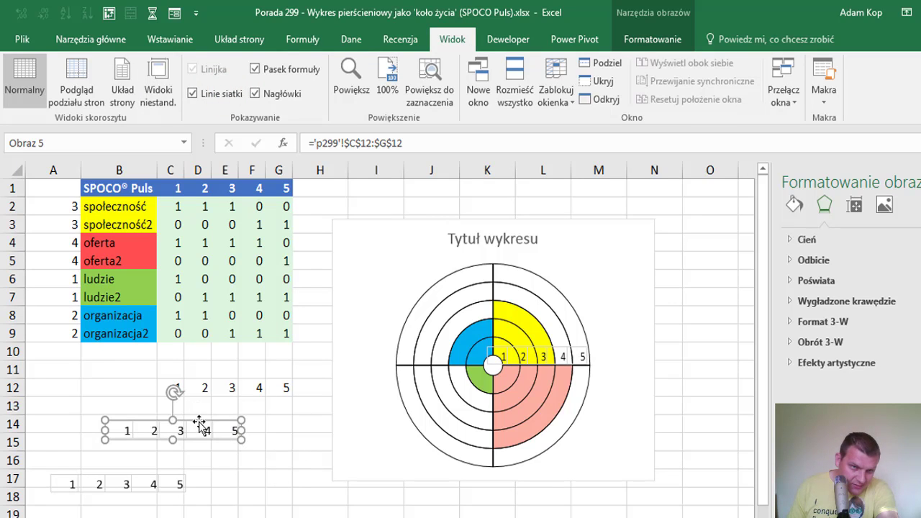
pyautogui.moveTo(201, 426); pyautogui.dragTo(429, 247)
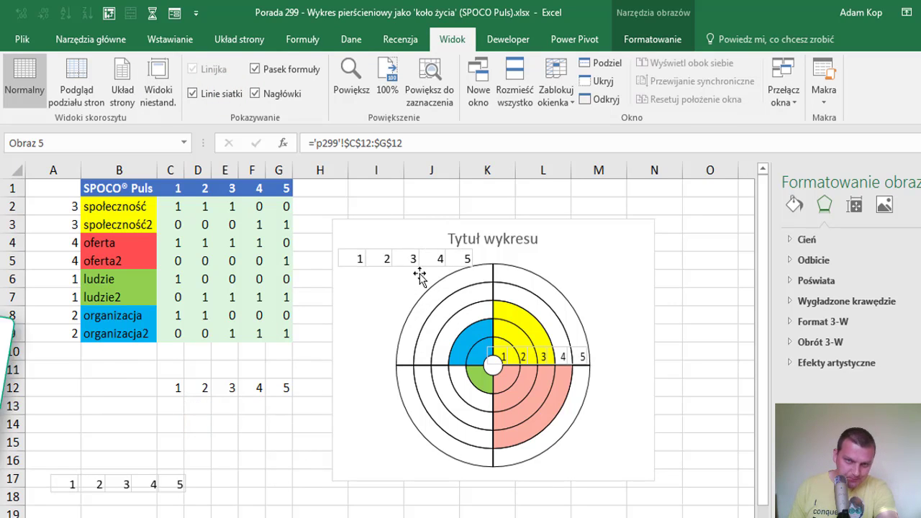
pyautogui.click(366, 293)
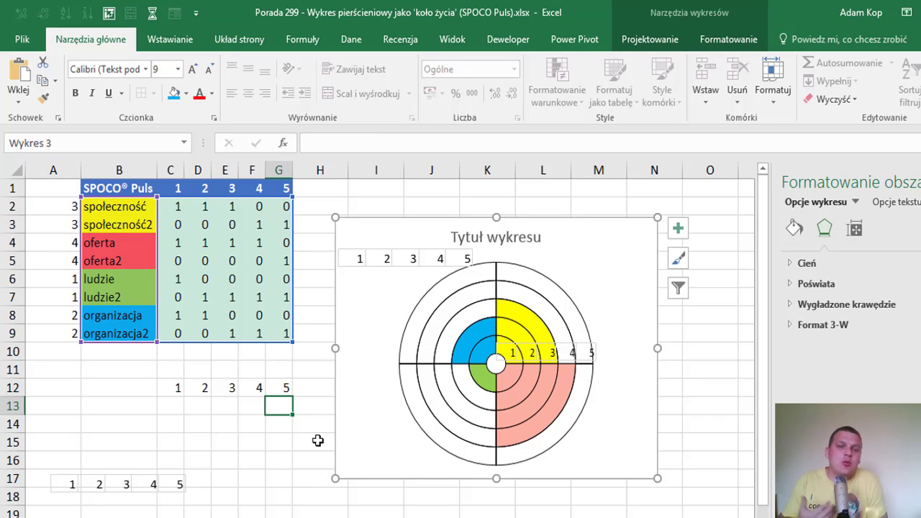
# Step: Drag the wheel chart to the right, leaving the loose 1–5 picture in place
pyautogui.click(419, 249)
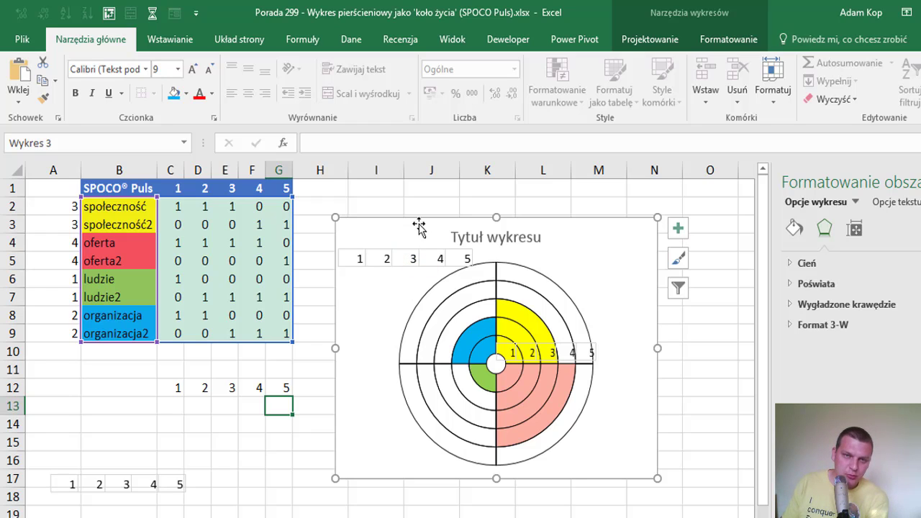
pyautogui.moveTo(395, 225); pyautogui.dragTo(480, 208)
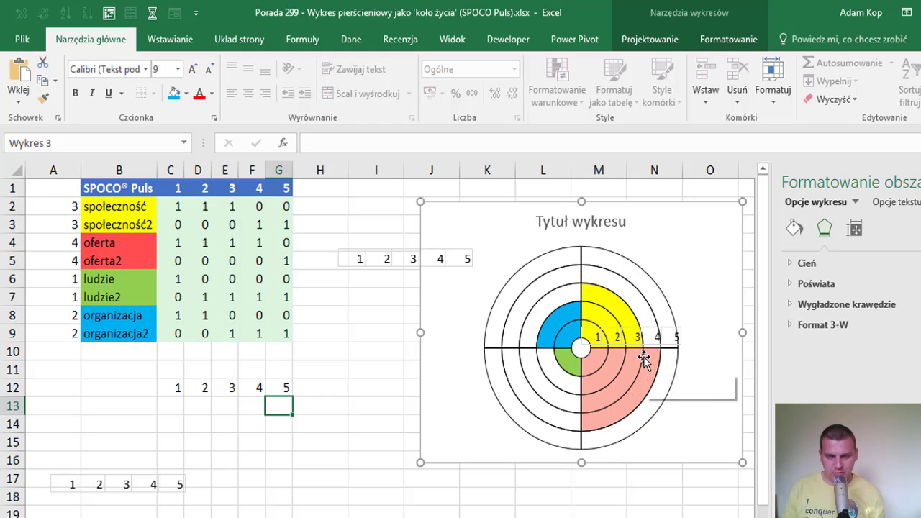
pyautogui.moveTo(638, 360)
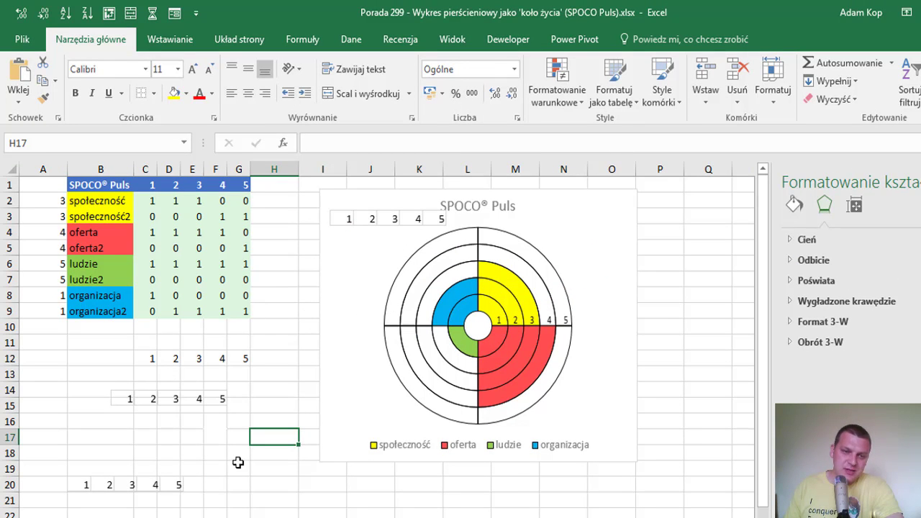
# Step: Set D12 to 6 to see the linked scales update, then undo back to 2
pyautogui.click(166, 359)
pyautogui.write('6')
pyautogui.click(183, 380)
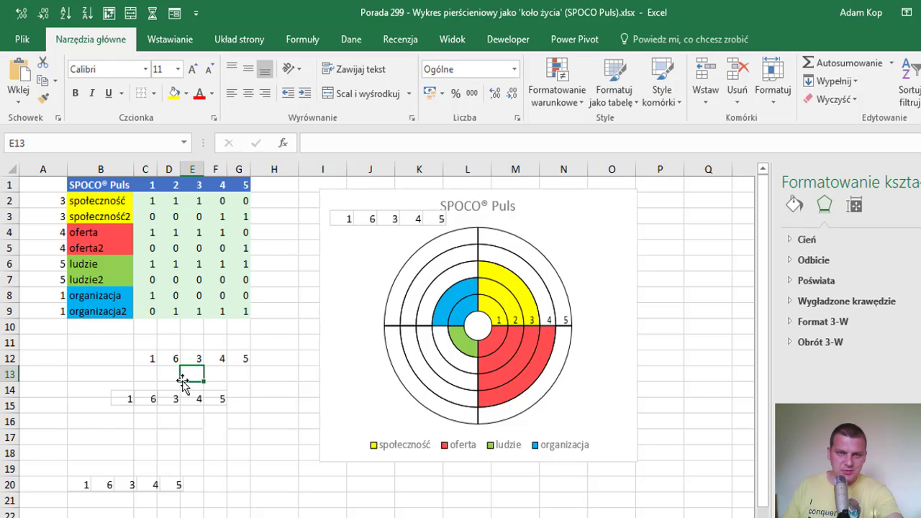
pyautogui.hotkey('ctrl', 'z')
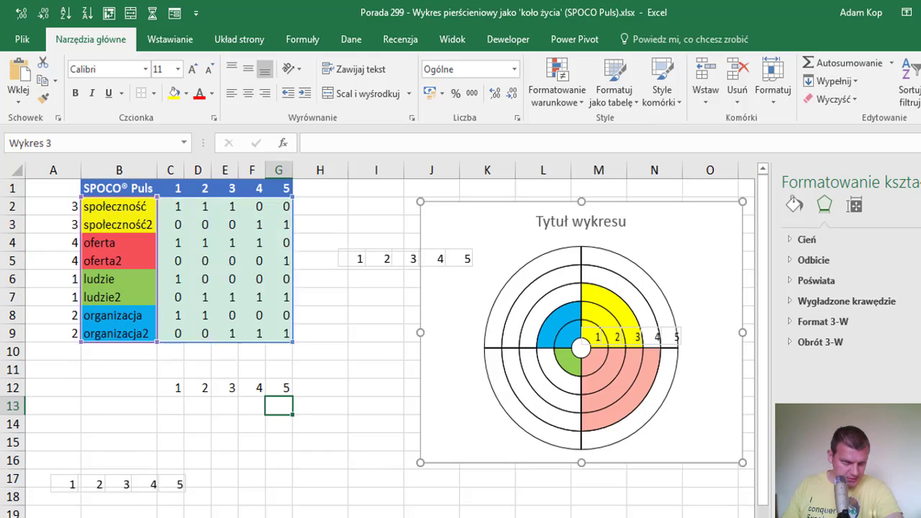
# Step: Move the loose 1–5 picture up to row 4 and slide the chart left beneath it
pyautogui.click(464, 254)
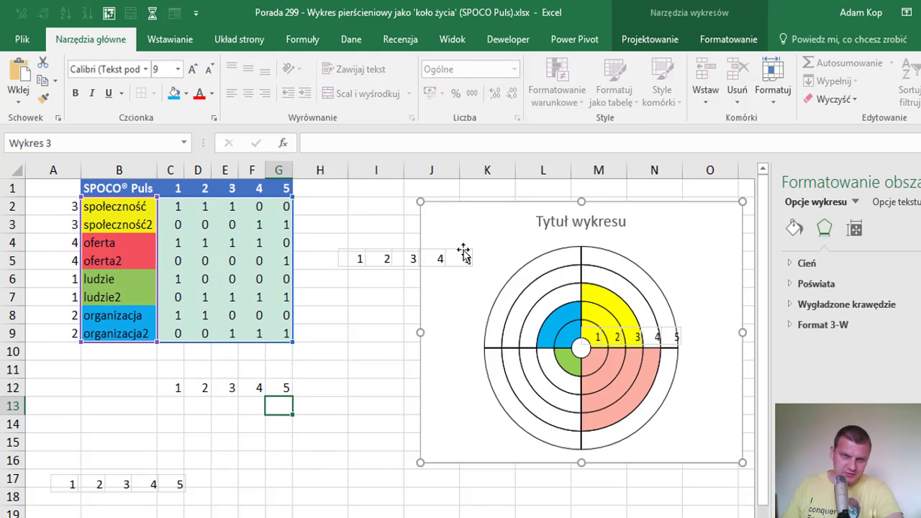
pyautogui.moveTo(464, 253); pyautogui.dragTo(481, 240)
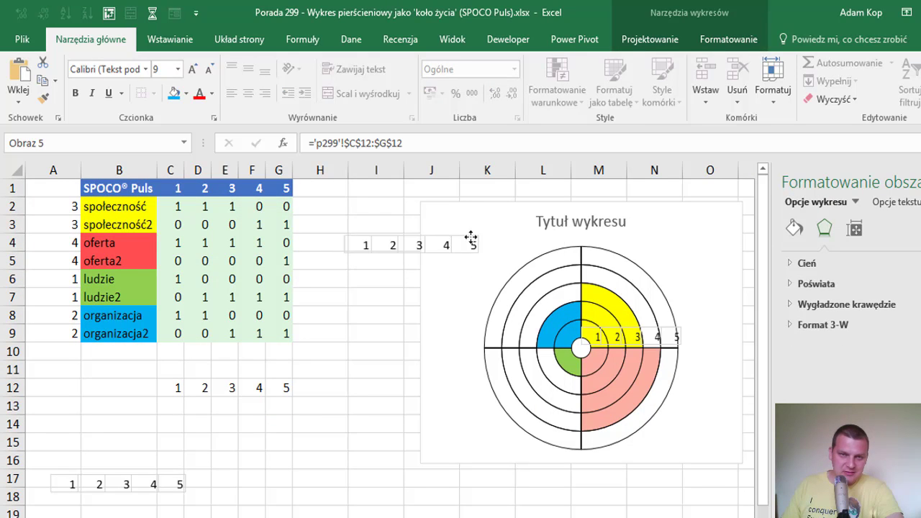
pyautogui.click(516, 234)
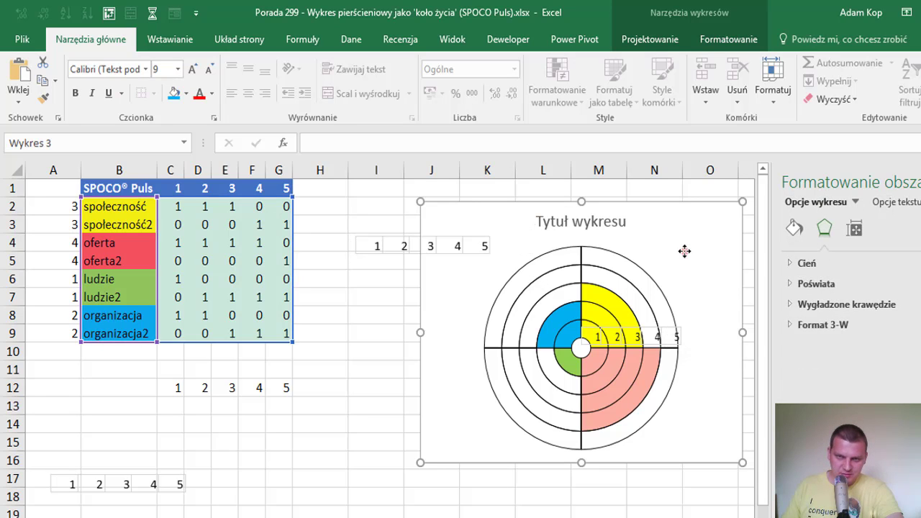
pyautogui.moveTo(682, 251)
pyautogui.mouseDown()
pyautogui.moveTo(634, 260)
pyautogui.moveTo(662, 257)
pyautogui.mouseUp()
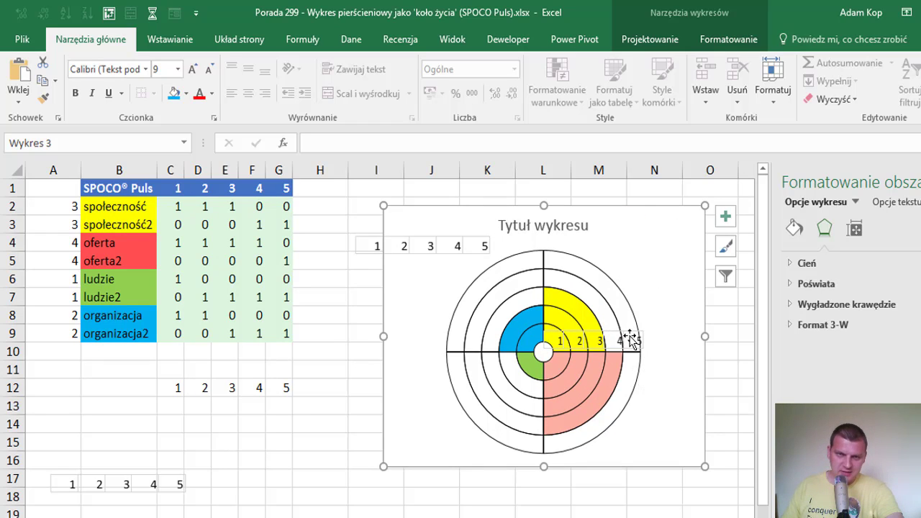
pyautogui.moveTo(635, 330)
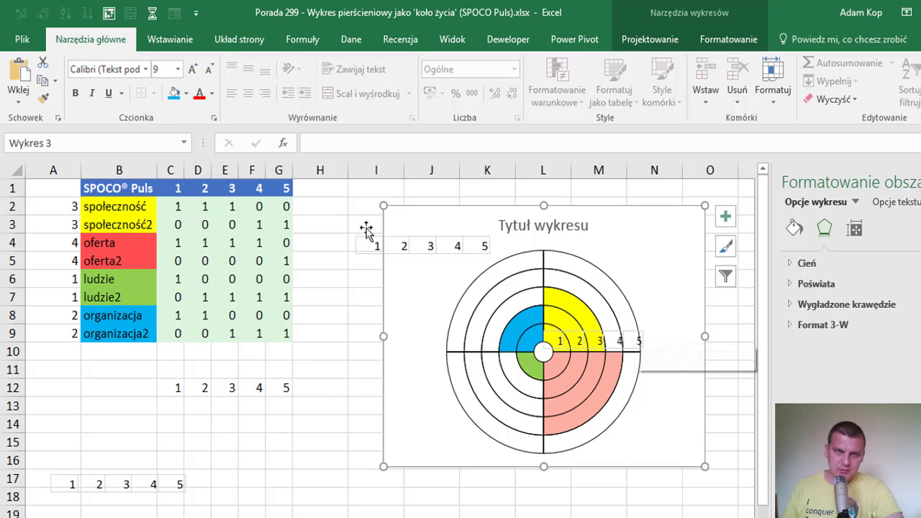
pyautogui.click(441, 43)
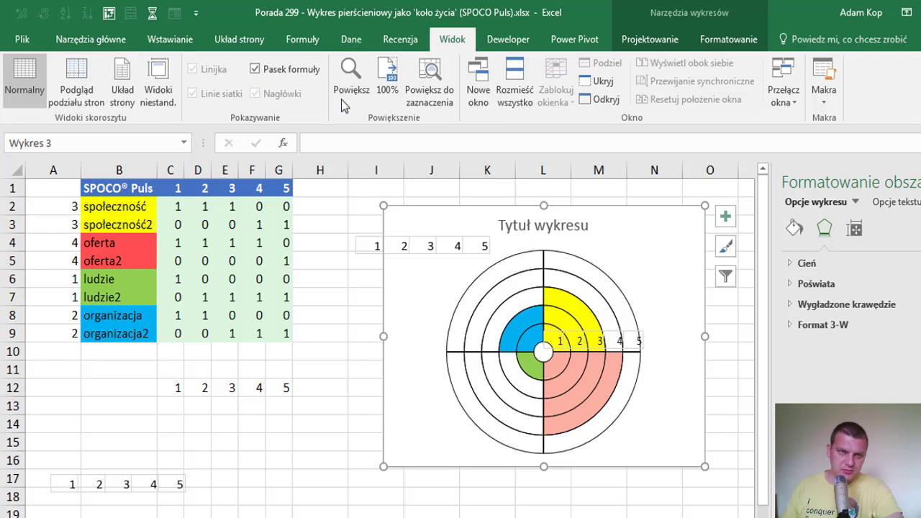
# Step: Turn off the demo sheet's gridlines so the linked 1–5 pictures show bare numbers
pyautogui.click(341, 277)
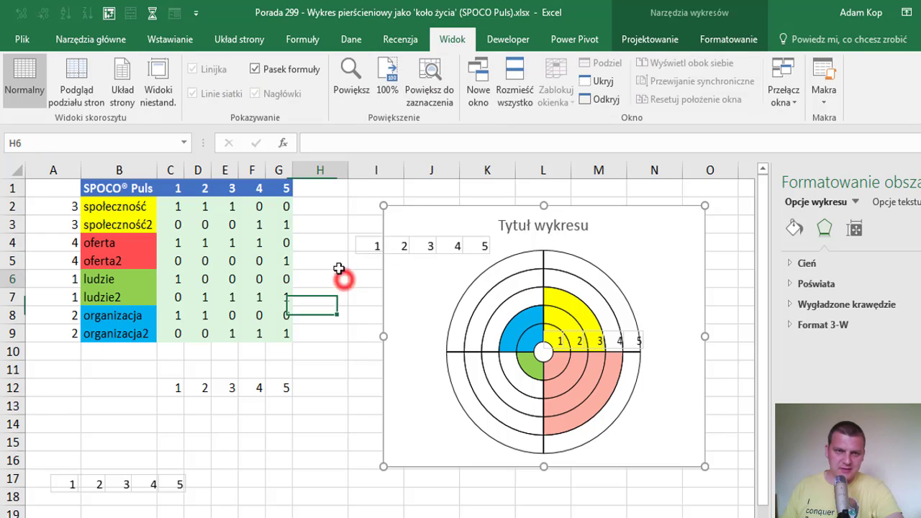
pyautogui.click(211, 93)
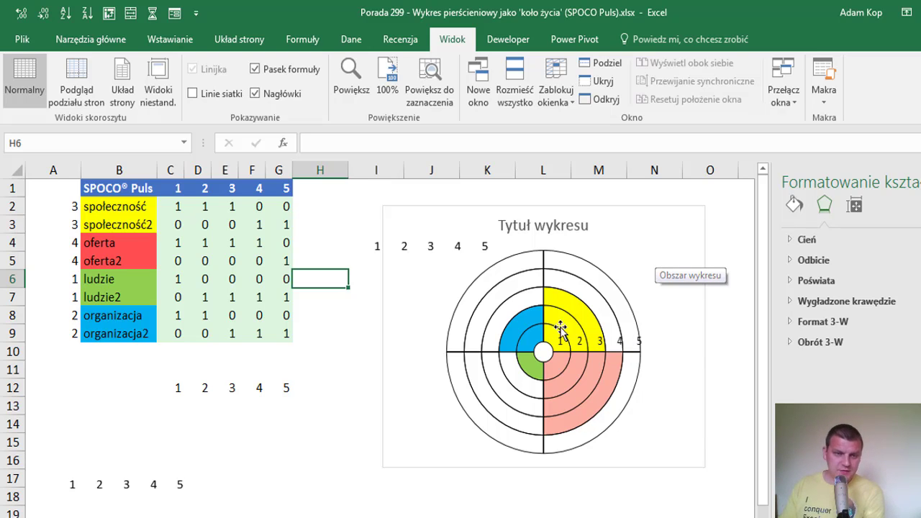
pyautogui.moveTo(576, 320)
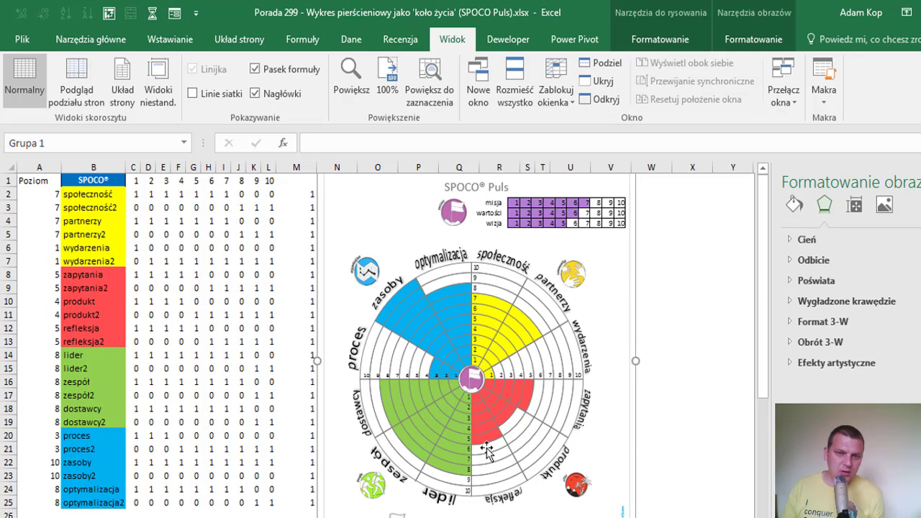
# Step: Collapse the ribbon with Ctrl+F1, nudge the wheel chart up-left, and undo a trial group move
pyautogui.moveTo(473, 421)
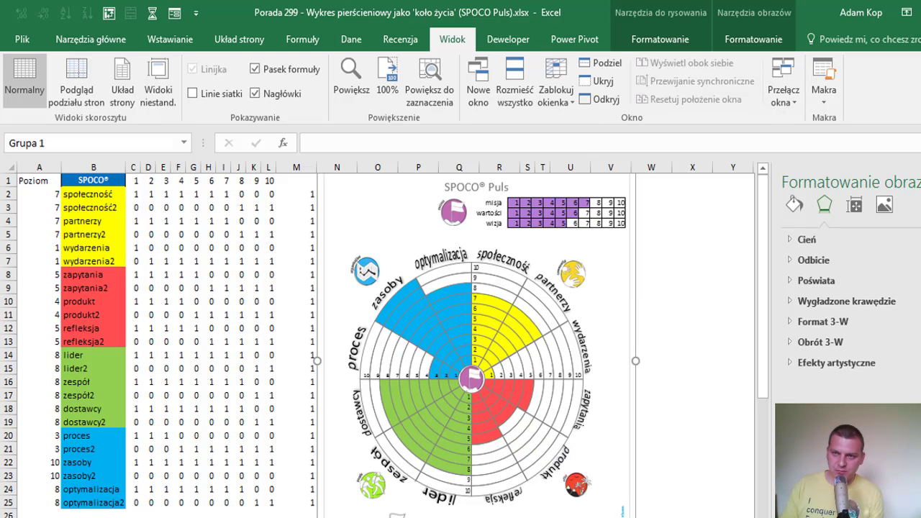
pyautogui.hotkey('ctrl', 'F1')
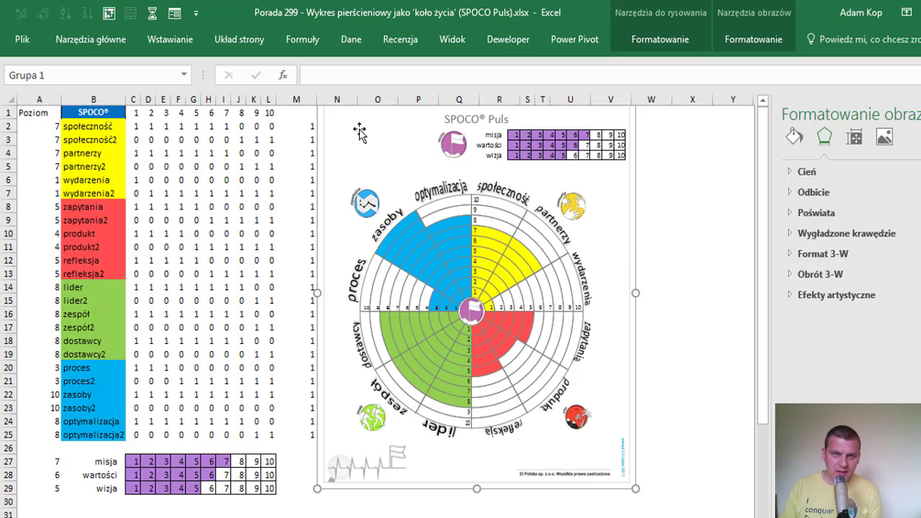
pyautogui.click(359, 132)
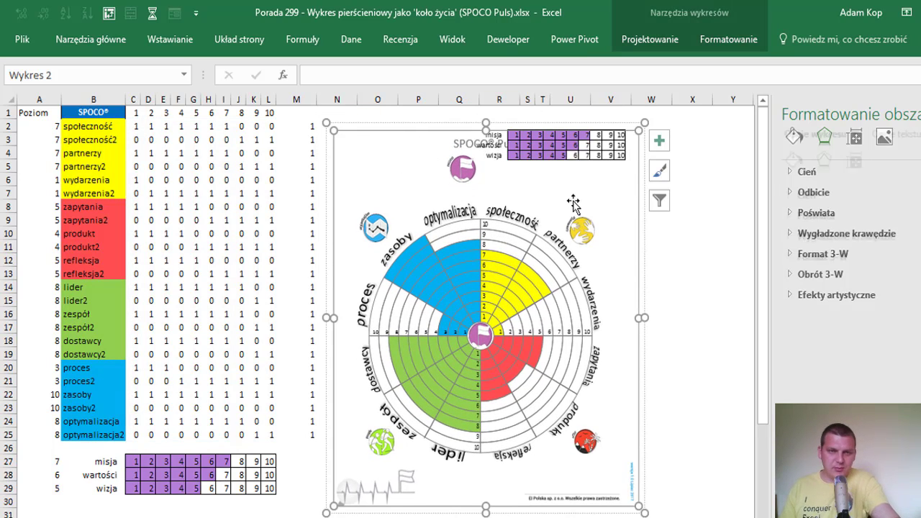
pyautogui.moveTo(412, 151); pyautogui.dragTo(403, 127)
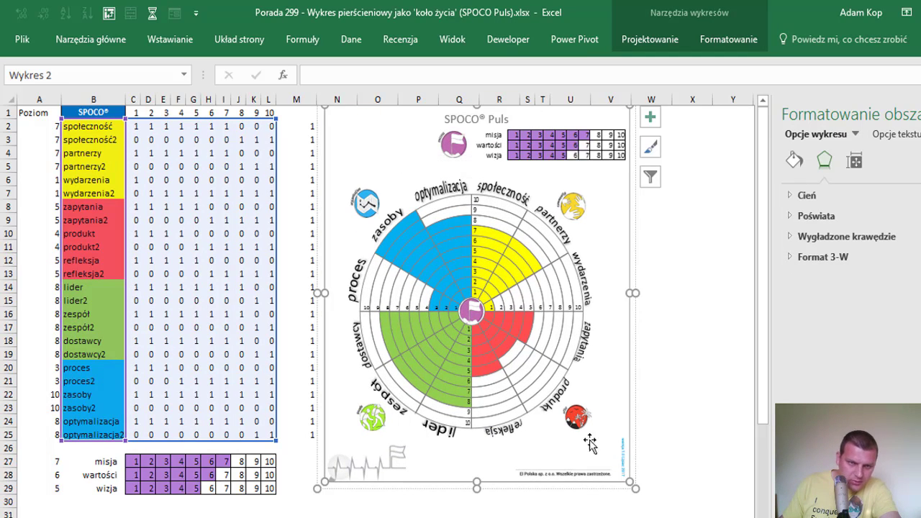
pyautogui.click(676, 415)
pyautogui.click(634, 378)
pyautogui.click(629, 374)
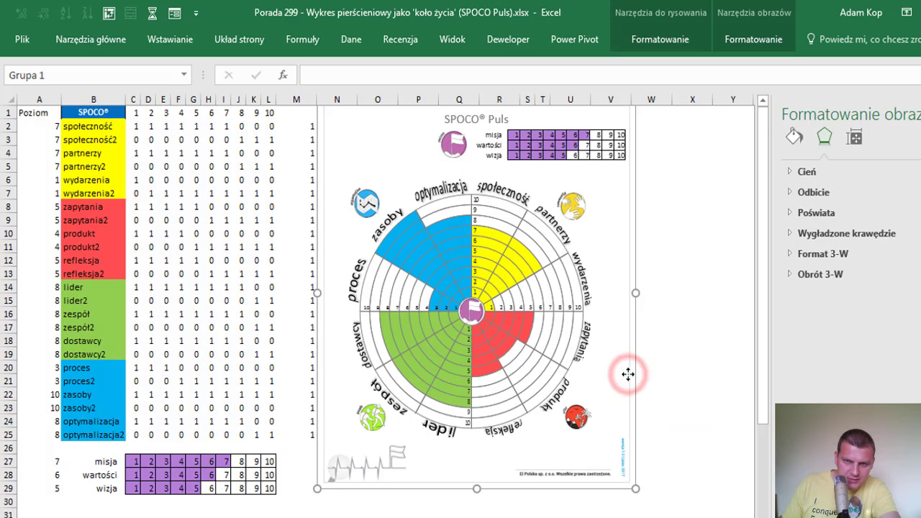
pyautogui.moveTo(629, 375); pyautogui.dragTo(644, 389)
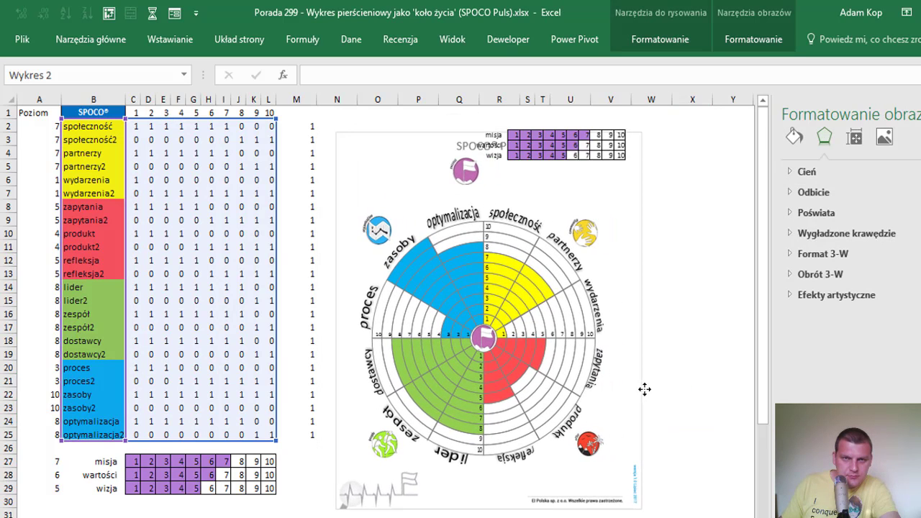
pyautogui.hotkey('ctrl', 'z')
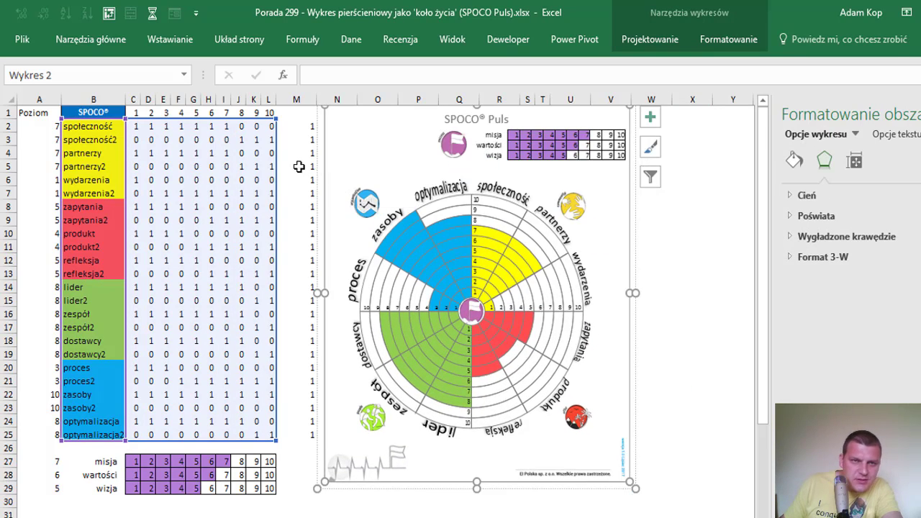
# Step: Shift the grouped wheel down-right and inspect its table picture, optymalizacja label, scale strip and centre icon
pyautogui.click(298, 167)
pyautogui.click(329, 119)
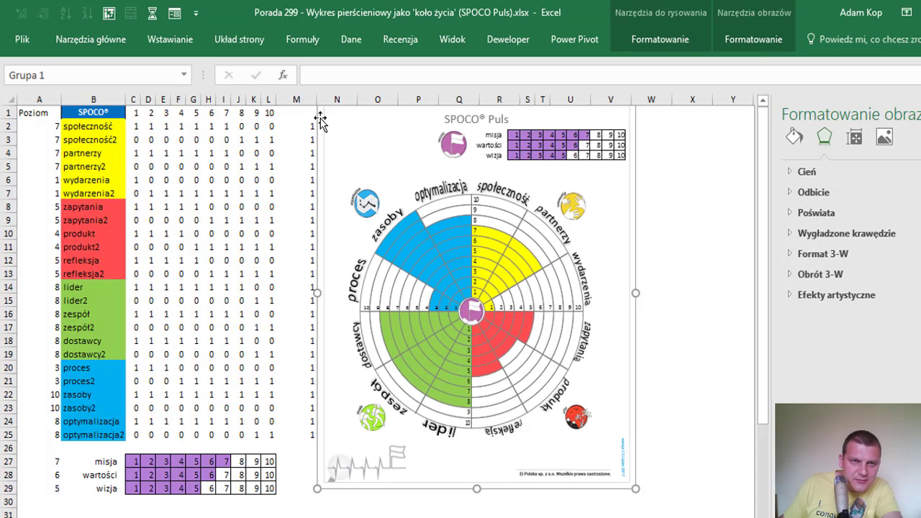
pyautogui.moveTo(319, 118); pyautogui.dragTo(332, 143)
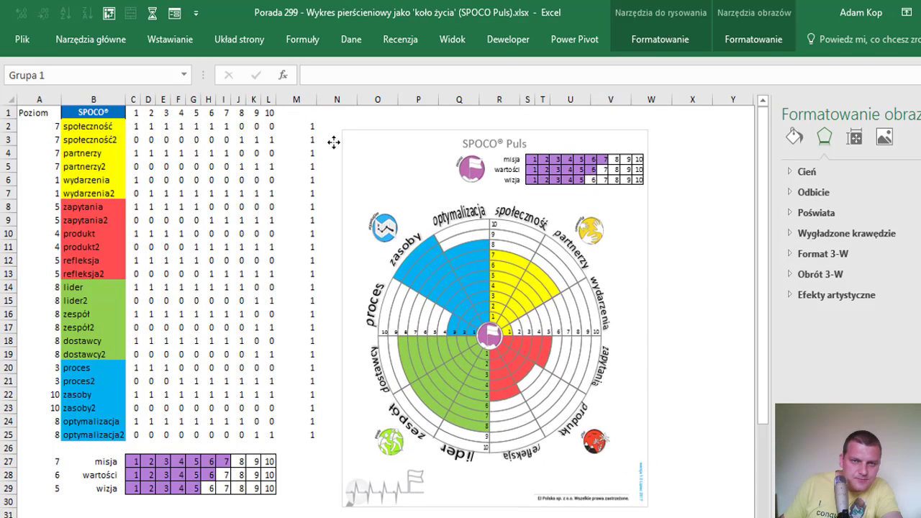
pyautogui.click(619, 172)
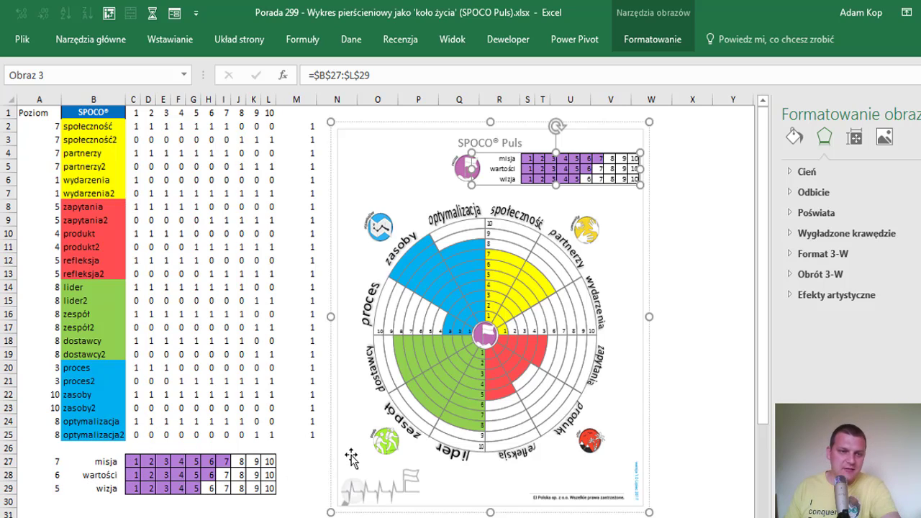
pyautogui.click(694, 198)
pyautogui.click(350, 164)
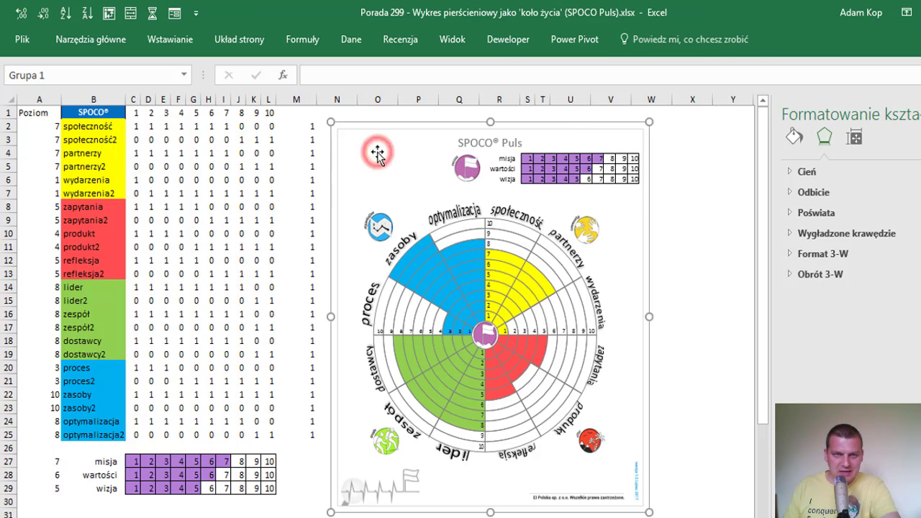
pyautogui.click(465, 168)
pyautogui.click(434, 215)
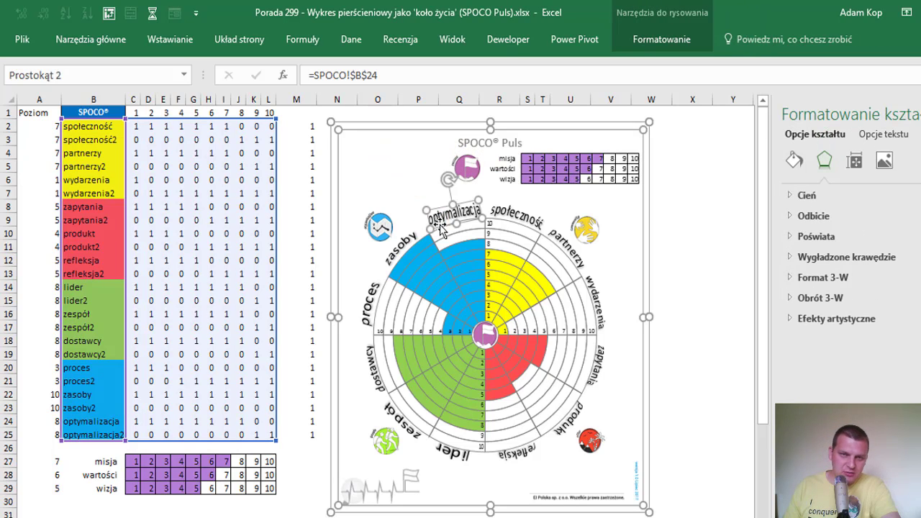
pyautogui.click(492, 252)
pyautogui.moveTo(509, 345)
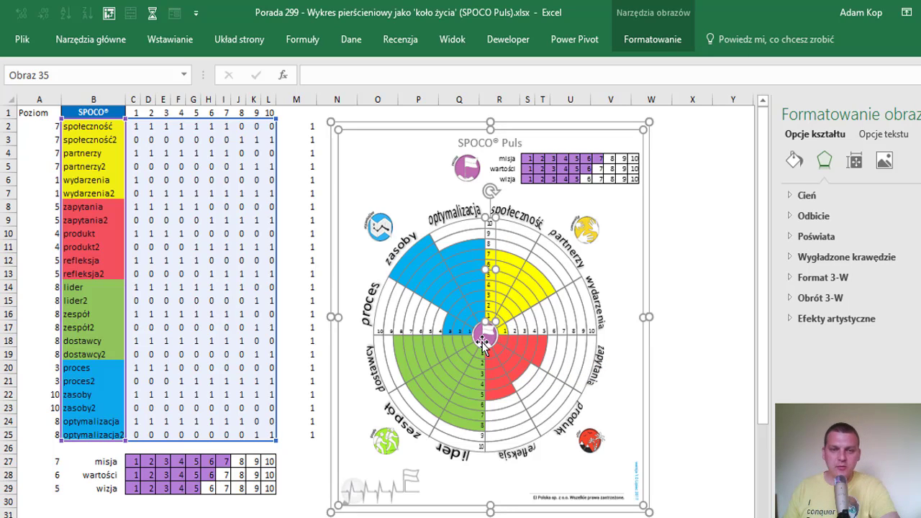
pyautogui.click(482, 344)
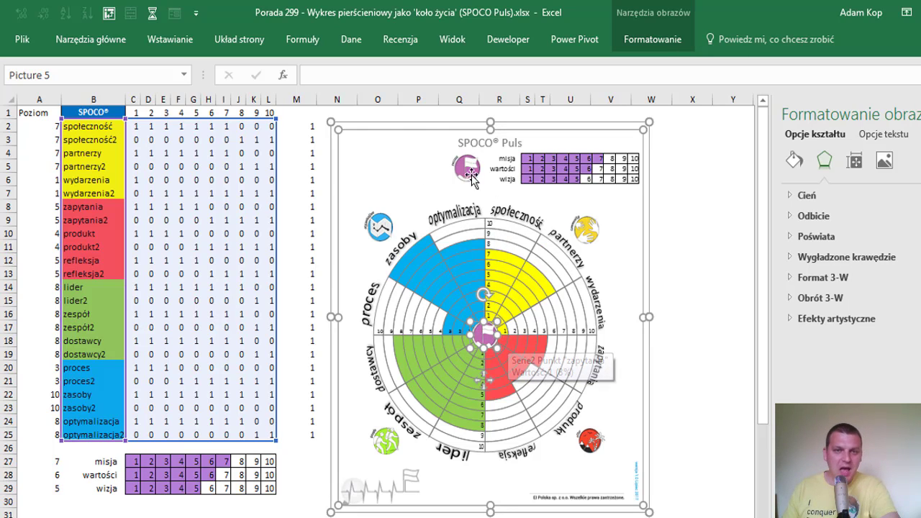
pyautogui.click(720, 252)
# Step: Check the linked table picture and chart in the group, then drag the group into its final spot
pyautogui.click(608, 173)
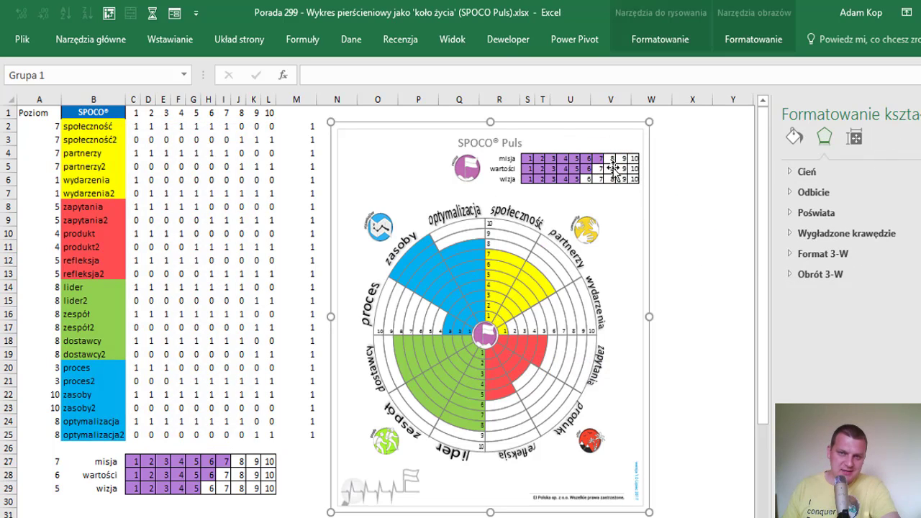
pyautogui.click(609, 177)
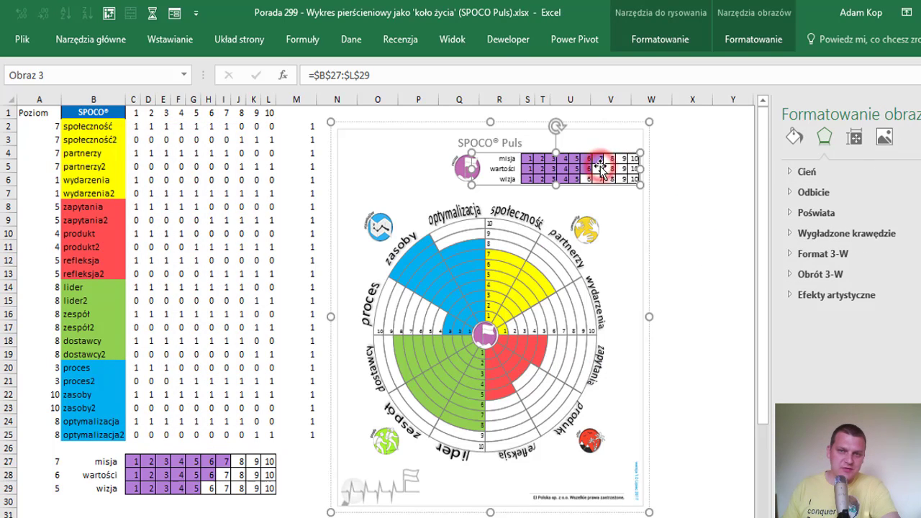
pyautogui.click(697, 214)
pyautogui.click(371, 142)
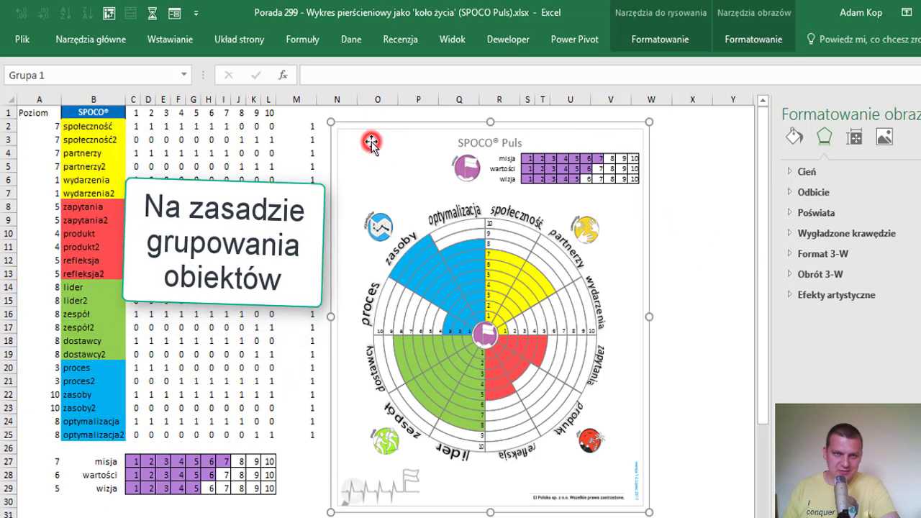
pyautogui.click(371, 142)
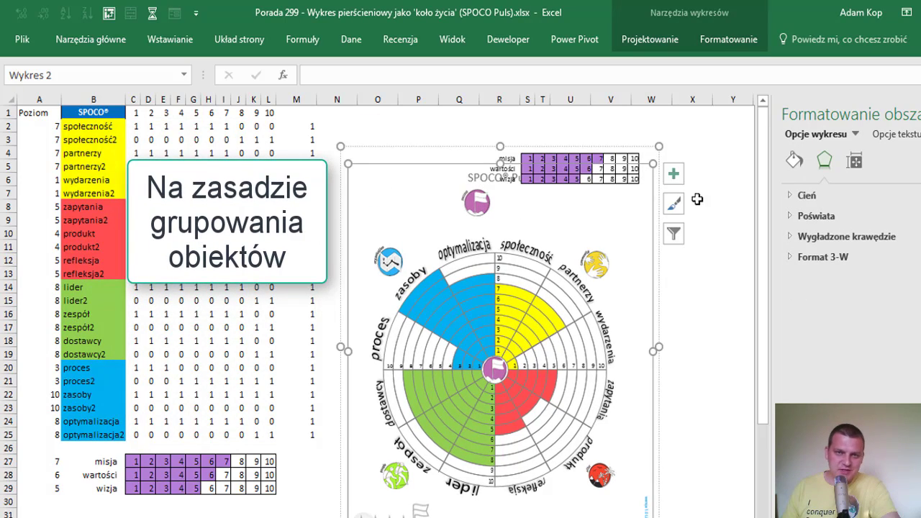
pyautogui.click(697, 200)
pyautogui.click(382, 145)
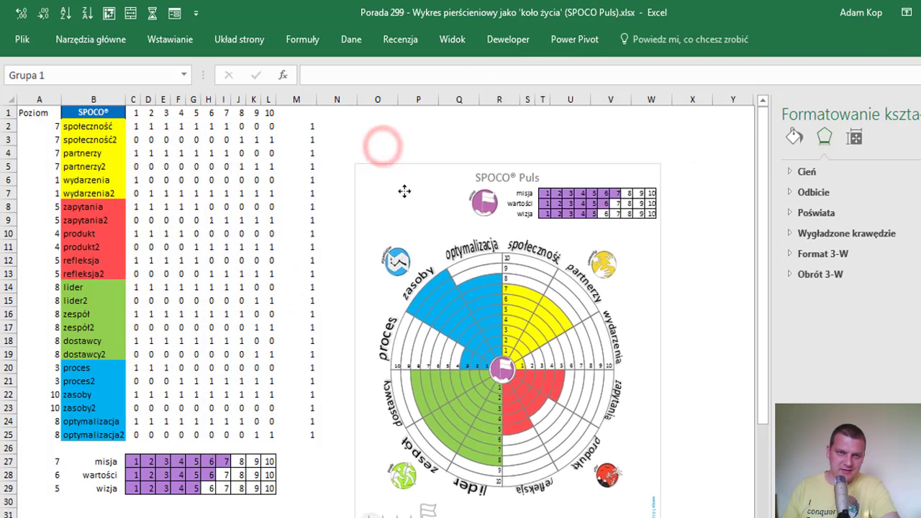
pyautogui.moveTo(404, 190)
pyautogui.mouseDown()
pyautogui.moveTo(418, 147)
pyautogui.moveTo(393, 138)
pyautogui.mouseUp()
pyautogui.click(595, 168)
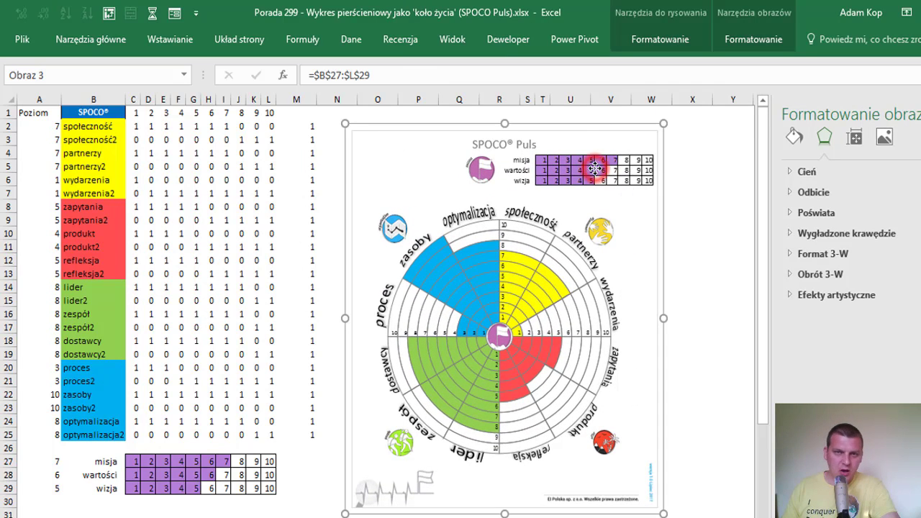
pyautogui.click(180, 475)
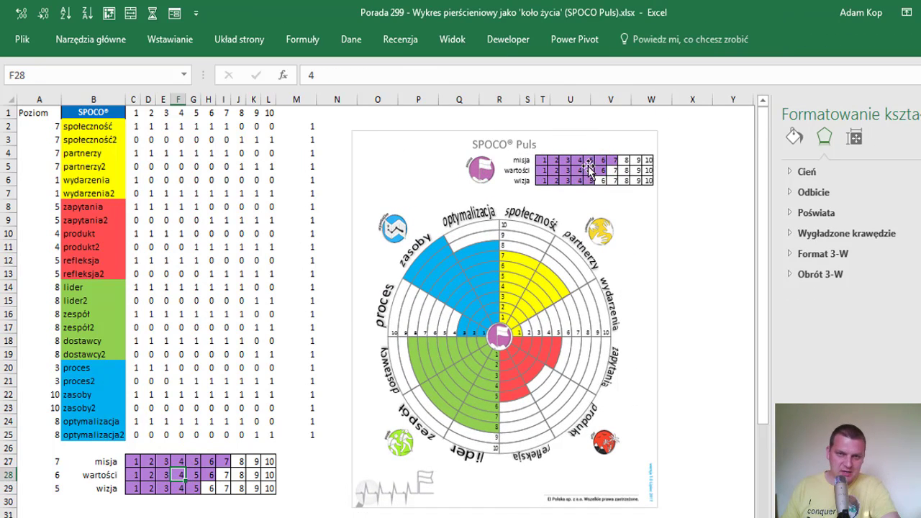
pyautogui.click(583, 181)
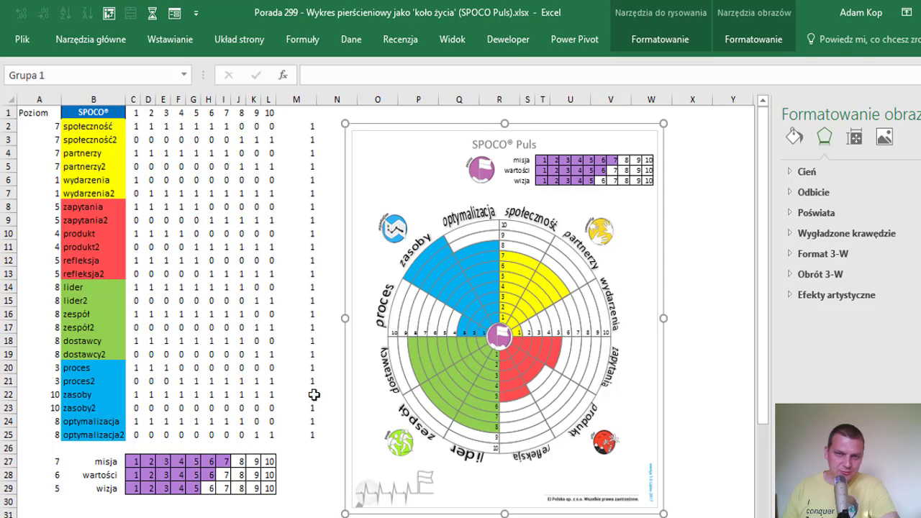
pyautogui.click(103, 475)
# Step: Copy B27:L29, trial-paste it as a linked picture near C17, then delete that copy
pyautogui.moveTo(90, 462); pyautogui.dragTo(268, 493)
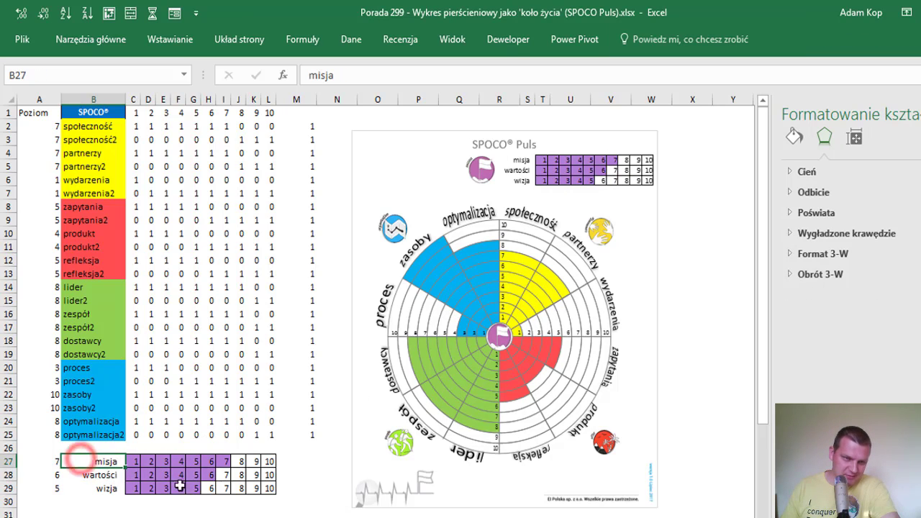
pyautogui.hotkey('ctrl', 'c')
pyautogui.click(286, 507)
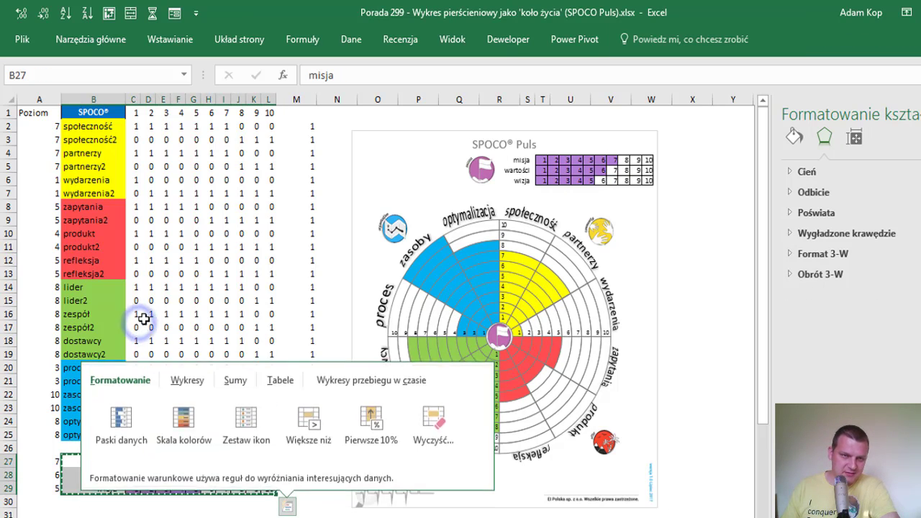
pyautogui.rightClick(135, 327)
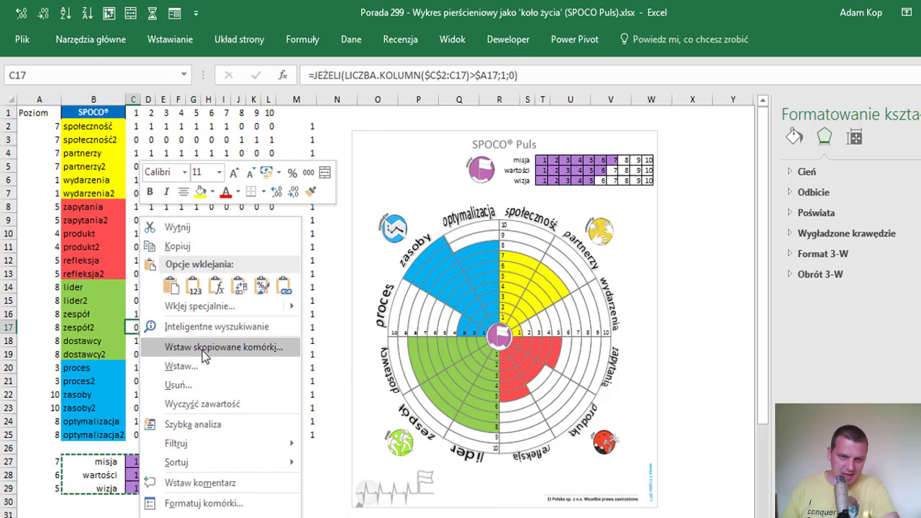
pyautogui.click(295, 308)
pyautogui.click(382, 441)
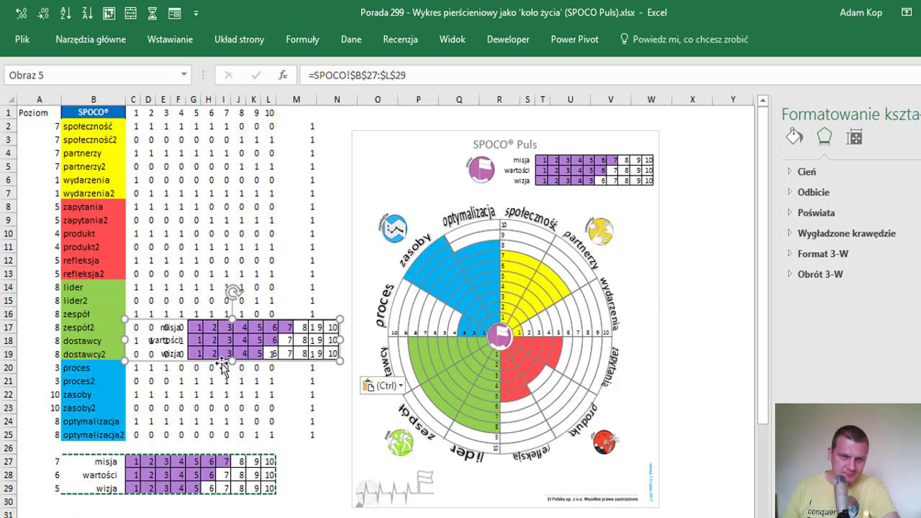
pyautogui.click(239, 247)
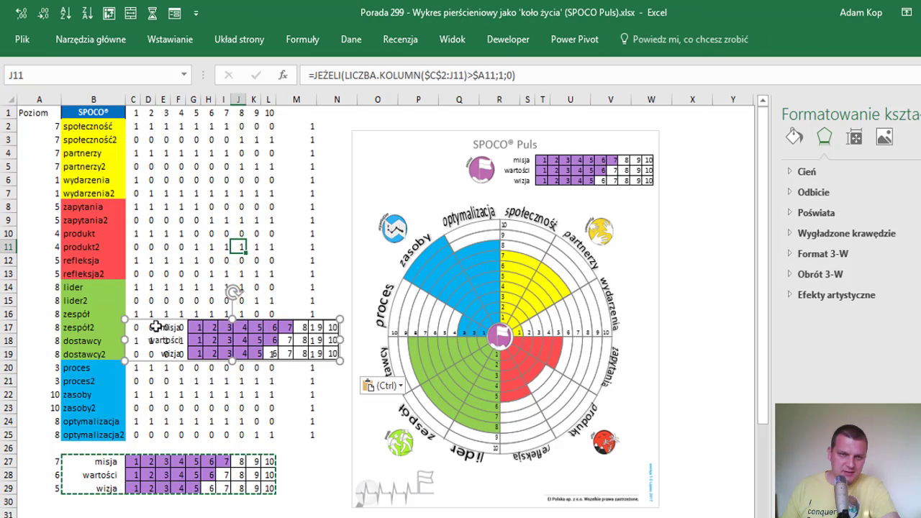
pyautogui.click(195, 327)
pyautogui.press('Delete')
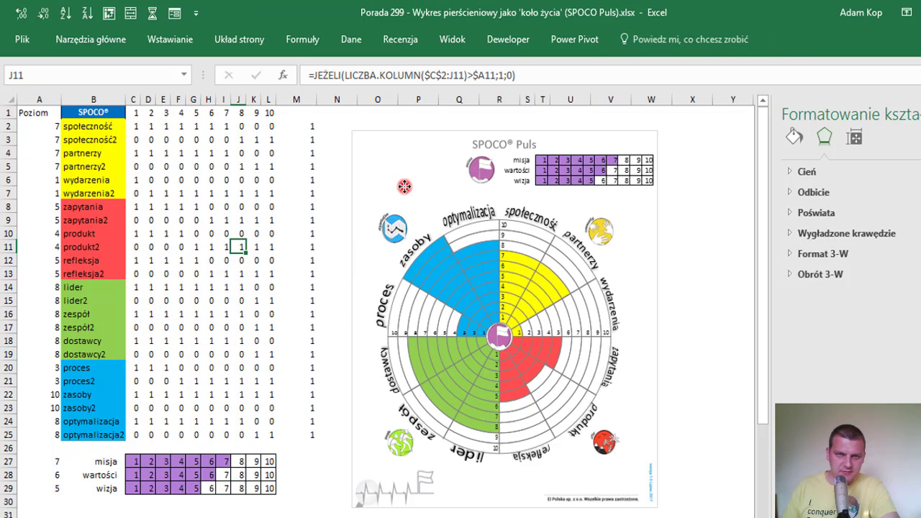
# Step: Adjust the wheel group and chart position, and delete the earlier scale picture from the chart
pyautogui.click(404, 187)
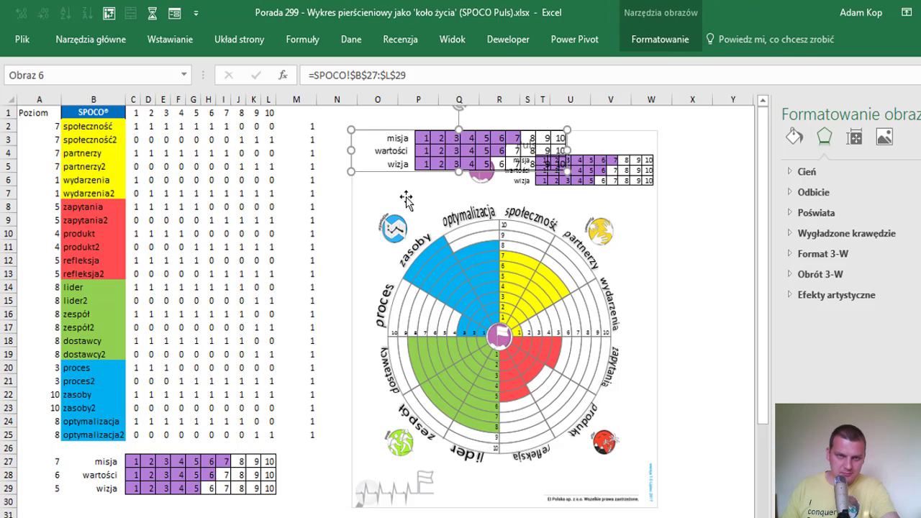
pyautogui.moveTo(407, 183)
pyautogui.mouseDown()
pyautogui.moveTo(504, 326)
pyautogui.moveTo(558, 337)
pyautogui.moveTo(467, 323)
pyautogui.moveTo(401, 189)
pyautogui.mouseUp()
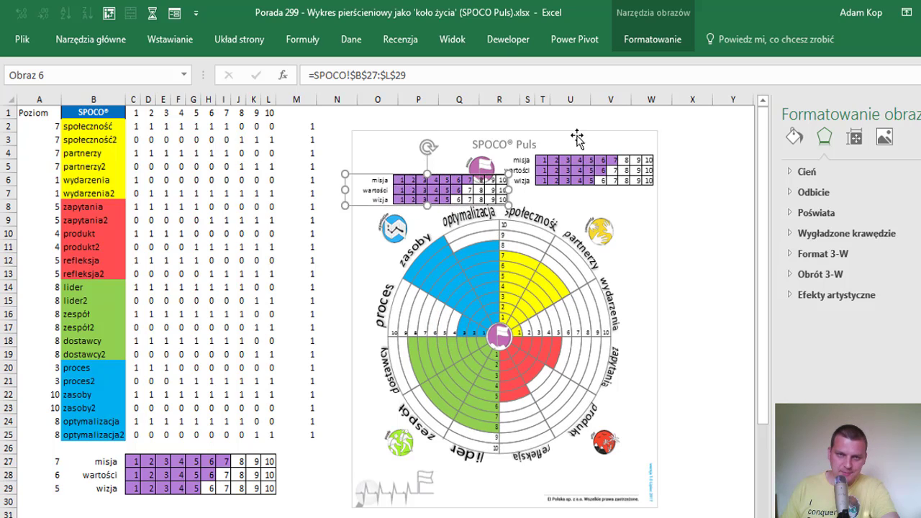
pyautogui.click(291, 139)
pyautogui.click(372, 148)
pyautogui.click(376, 149)
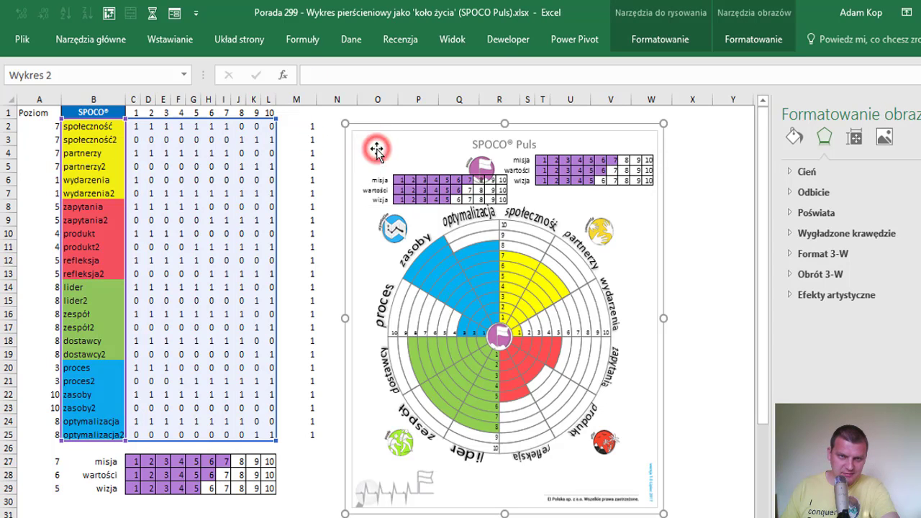
pyautogui.moveTo(376, 149)
pyautogui.mouseDown()
pyautogui.moveTo(387, 170)
pyautogui.moveTo(362, 129)
pyautogui.mouseUp()
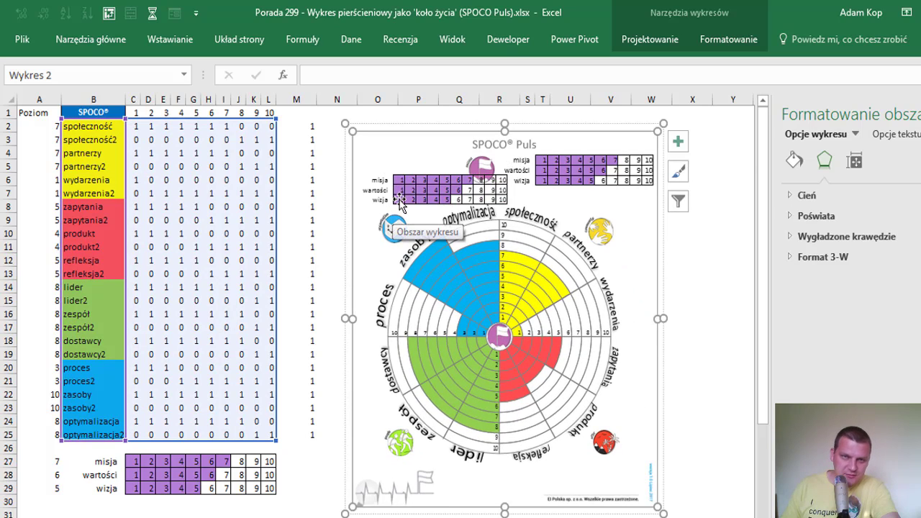
pyautogui.click(328, 197)
pyautogui.click(406, 185)
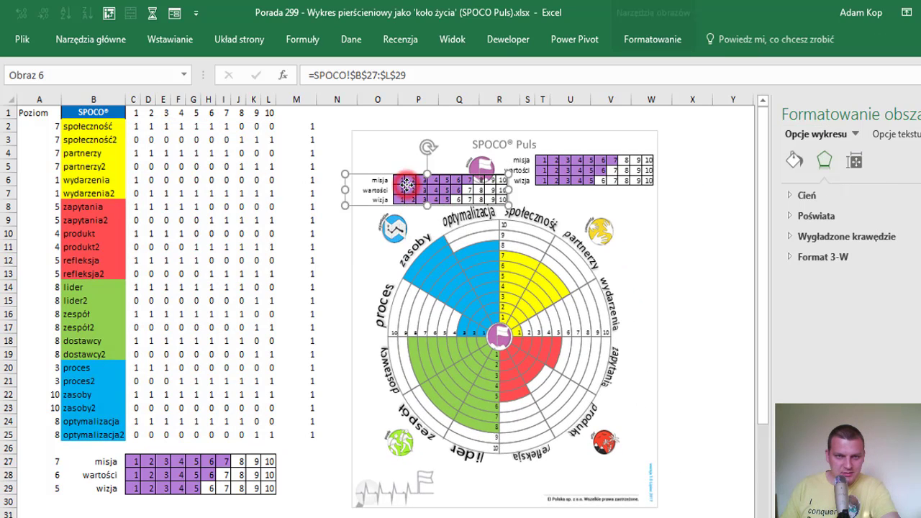
pyautogui.press('Delete')
# Step: Paste the linked B27:L29 scale into the chart above the wheel and reposition the chart group
pyautogui.click(353, 130)
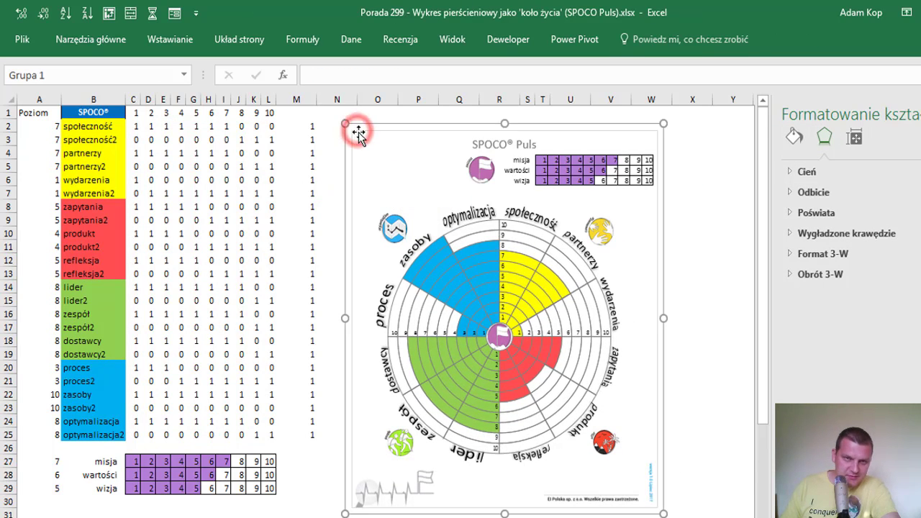
pyautogui.click(369, 164)
pyautogui.hotkey('ctrl', 'v')
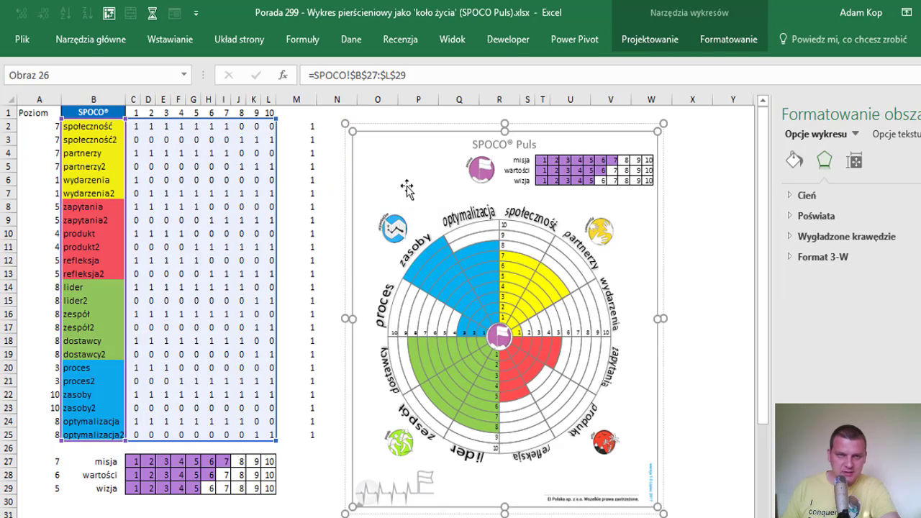
pyautogui.moveTo(388, 150); pyautogui.dragTo(397, 190)
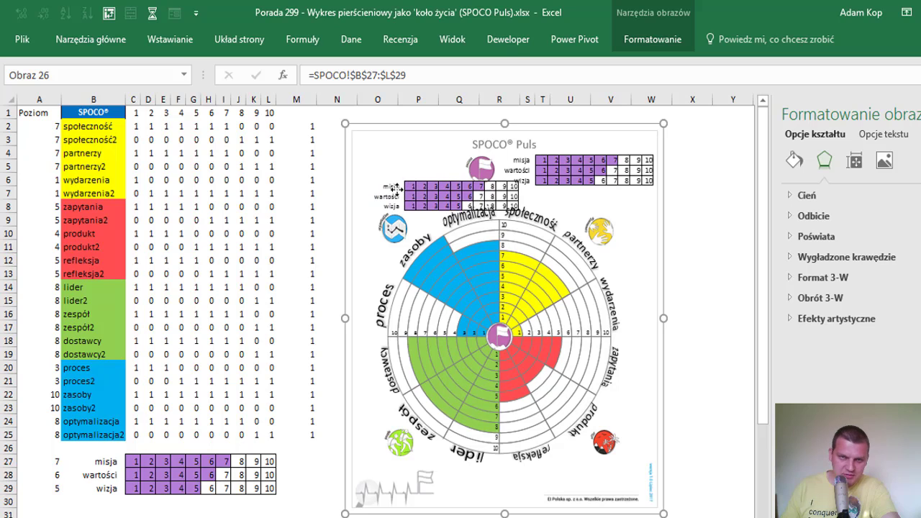
pyautogui.click(302, 167)
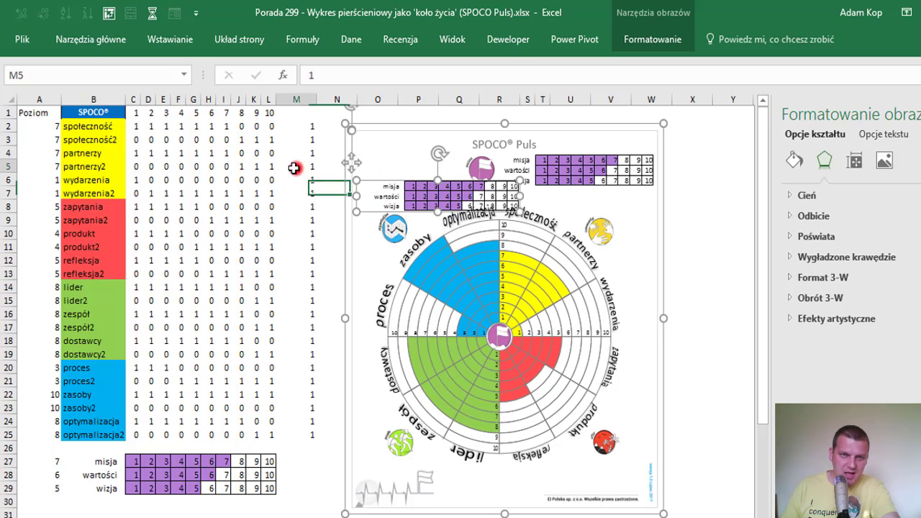
pyautogui.moveTo(376, 144)
pyautogui.mouseDown()
pyautogui.moveTo(411, 177)
pyautogui.moveTo(388, 164)
pyautogui.mouseUp()
pyautogui.click(390, 164)
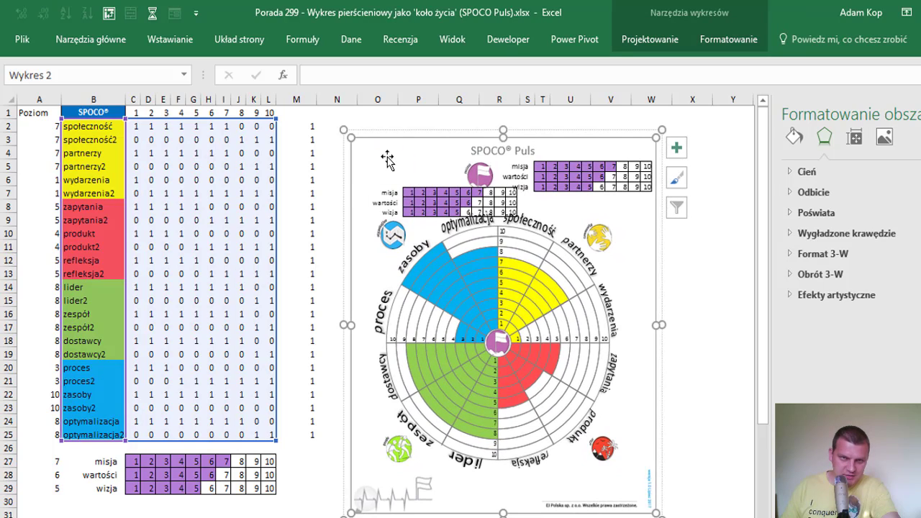
pyautogui.moveTo(379, 167)
pyautogui.mouseDown()
pyautogui.moveTo(382, 195)
pyautogui.moveTo(338, 176)
pyautogui.mouseUp()
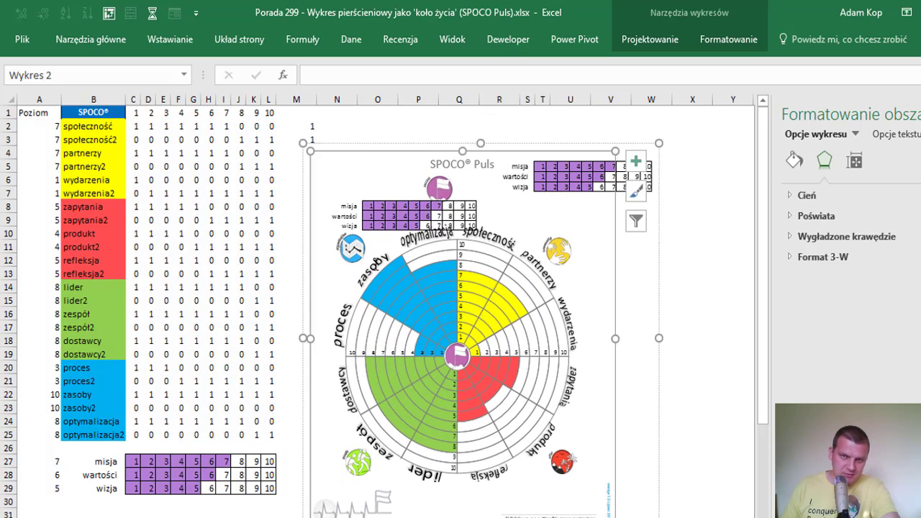
# Step: Enter level 3 for misja in A27 and for wartości in A28
pyautogui.click(72, 462)
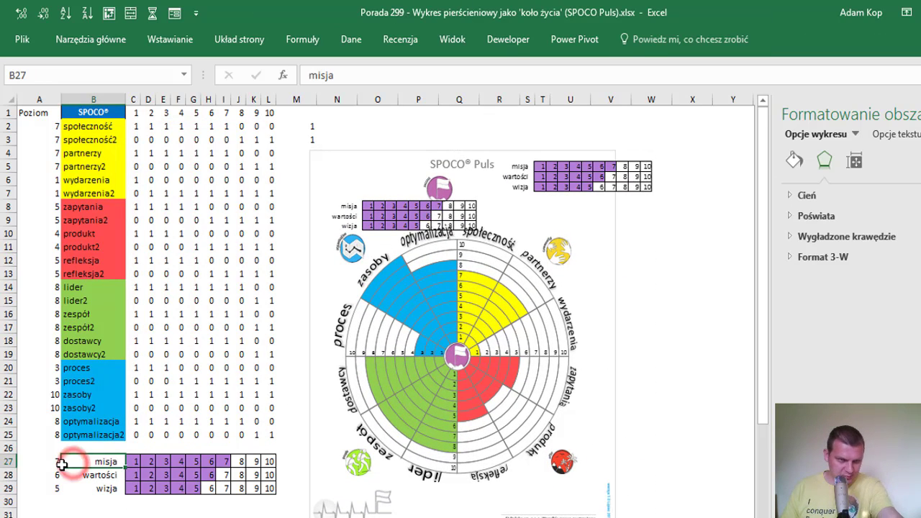
pyautogui.click(49, 463)
pyautogui.write('3')
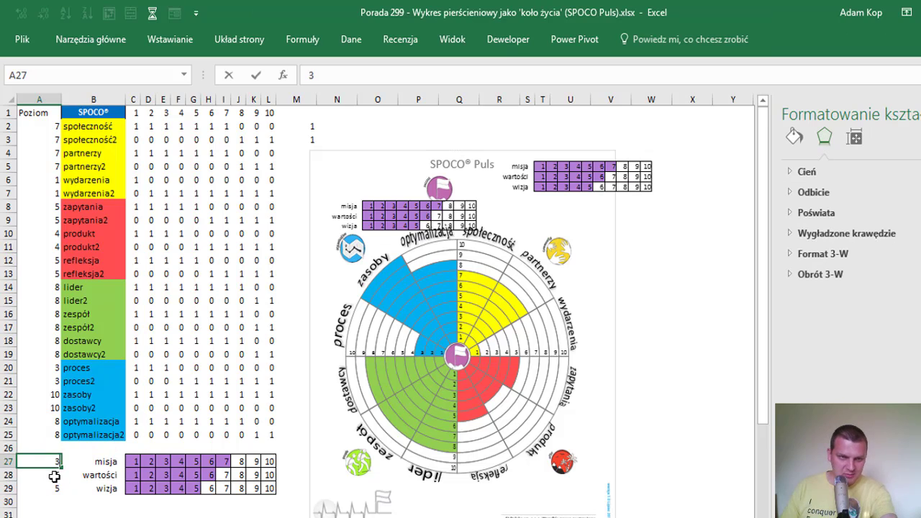
pyautogui.press('Return')
pyautogui.write('3')
pyautogui.click(157, 329)
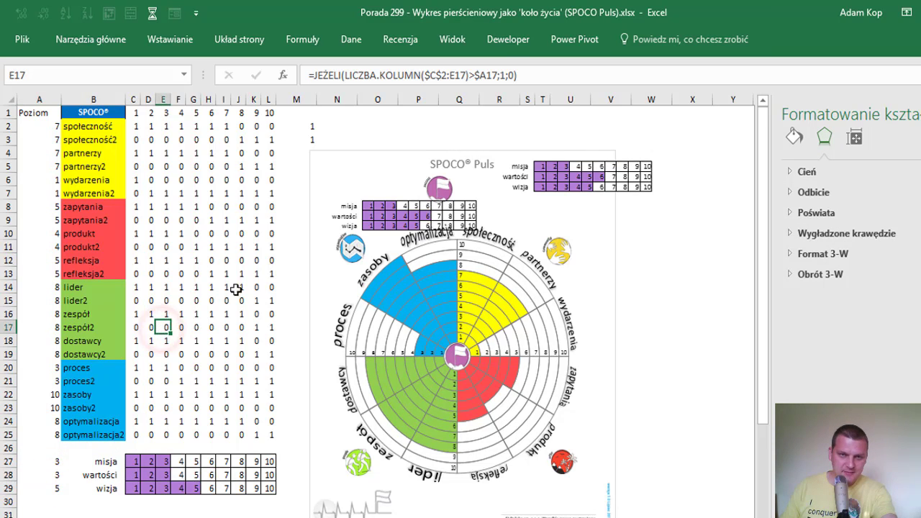
# Step: Check that the linked scale picture and the wheel chart reflect the new levels
pyautogui.click(421, 247)
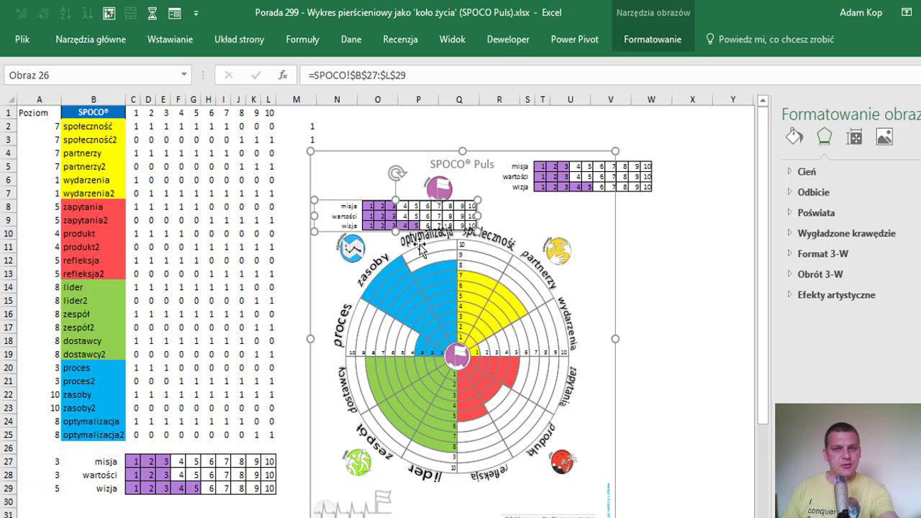
pyautogui.moveTo(421, 247)
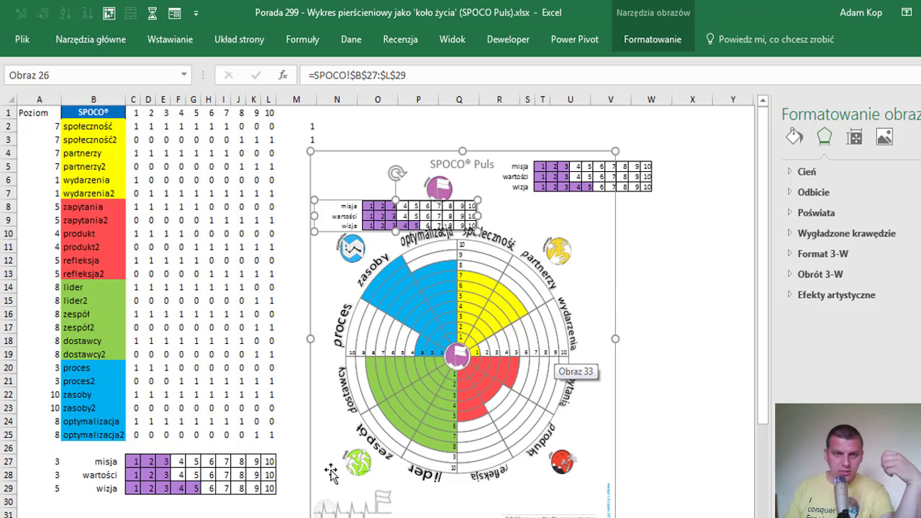
pyautogui.click(360, 467)
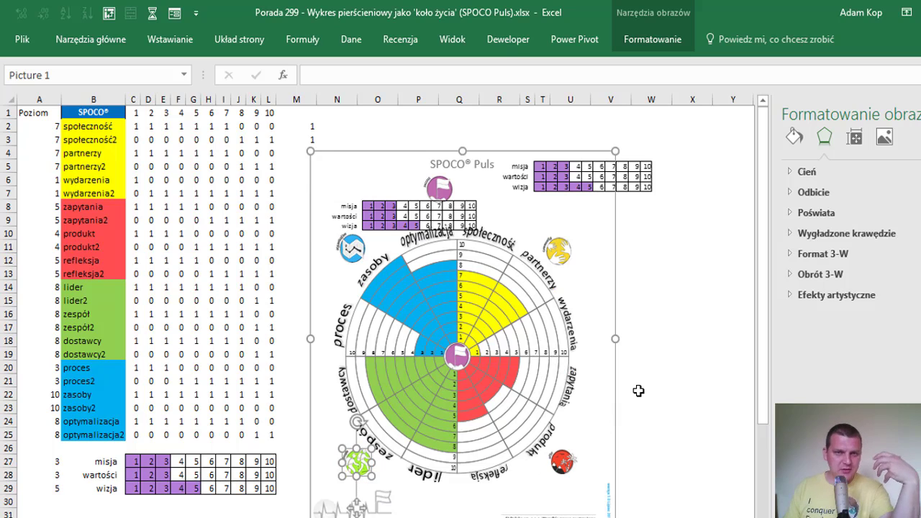
pyautogui.click(395, 213)
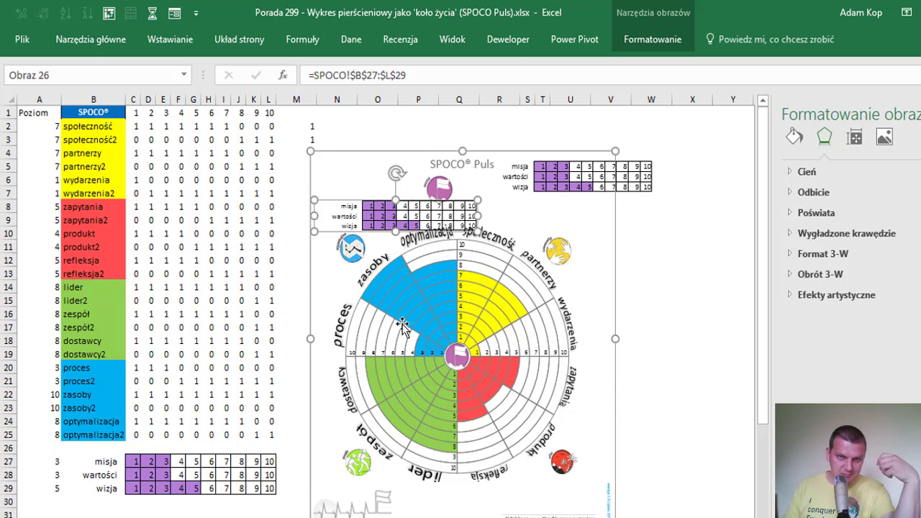
pyautogui.moveTo(409, 316)
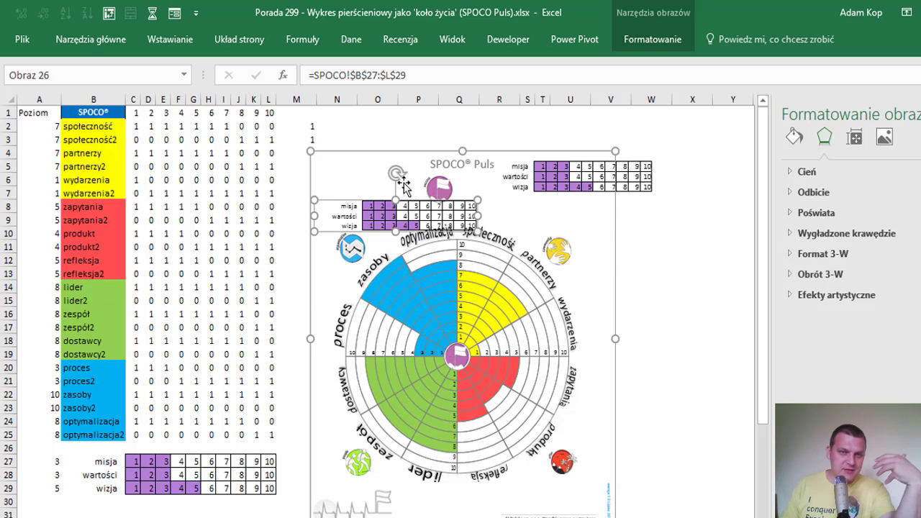
pyautogui.click(356, 163)
pyautogui.click(363, 155)
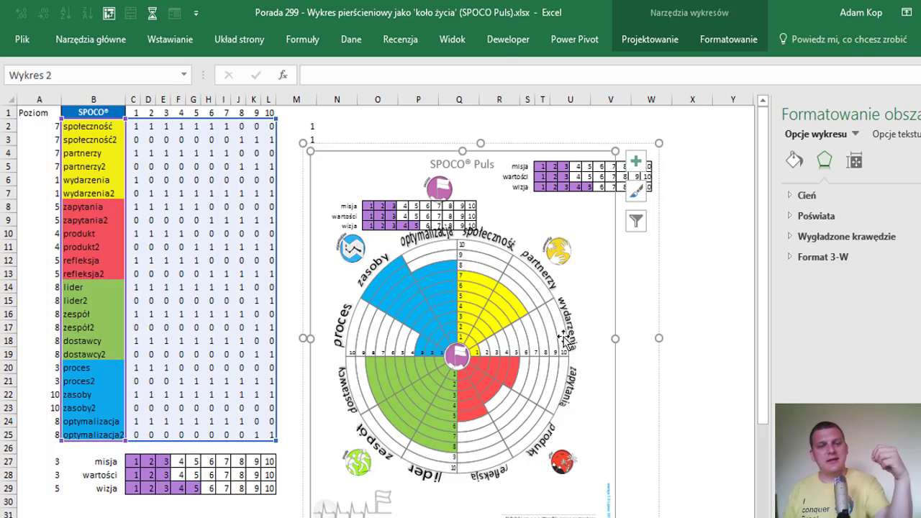
pyautogui.moveTo(566, 338)
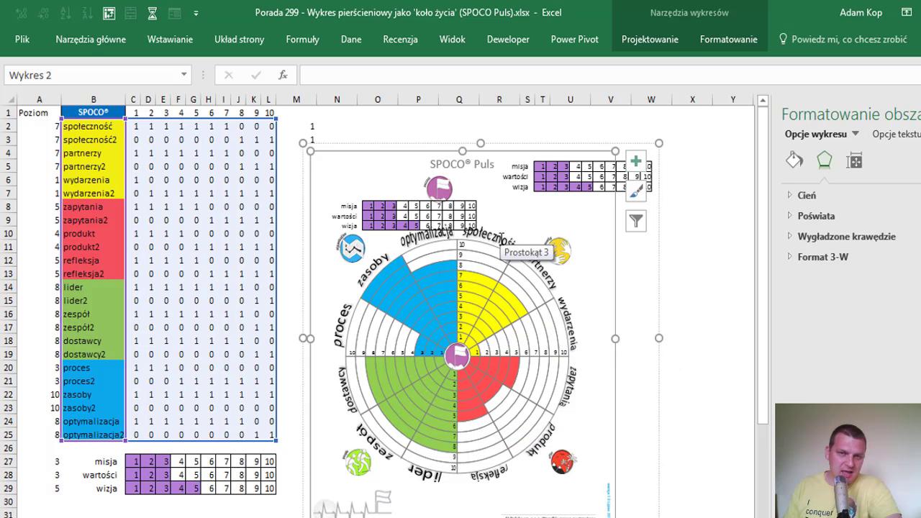
# Step: Select the społeczność label and browse the Insert tab's text objects without inserting anything
pyautogui.click(503, 239)
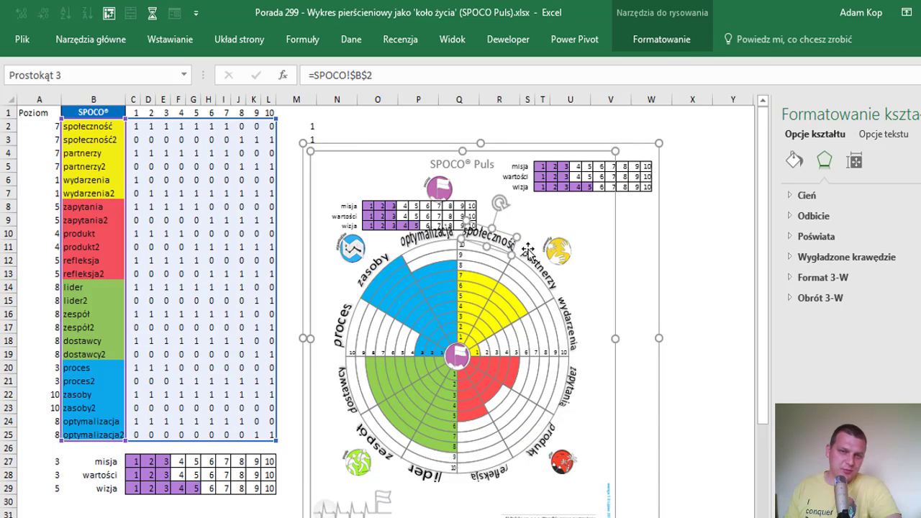
pyautogui.click(159, 37)
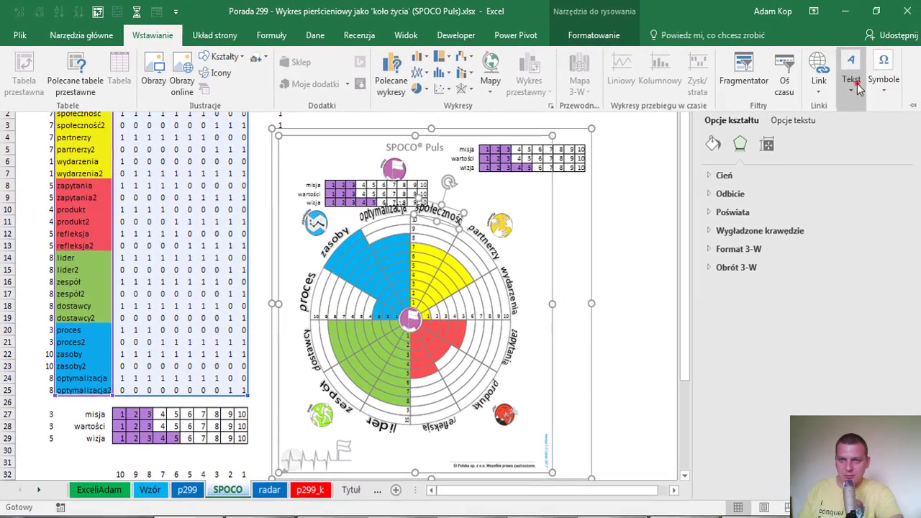
pyautogui.click(850, 75)
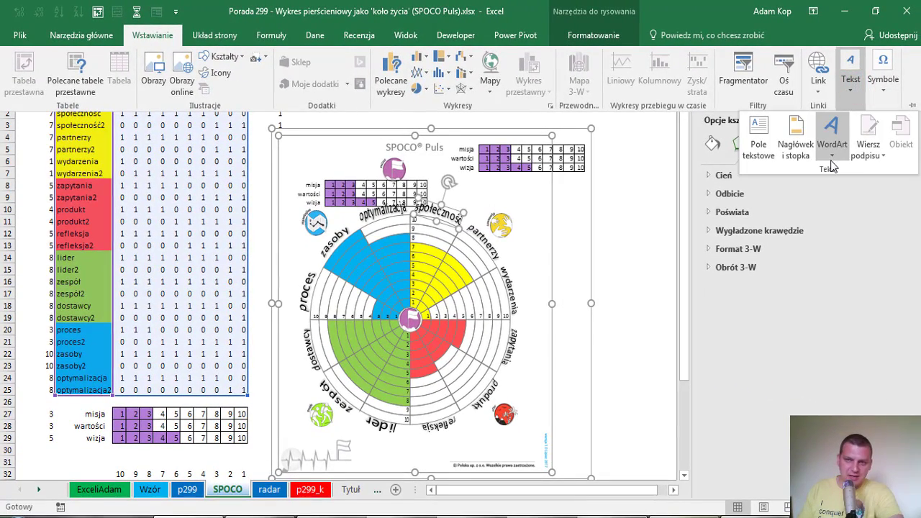
pyautogui.click(465, 238)
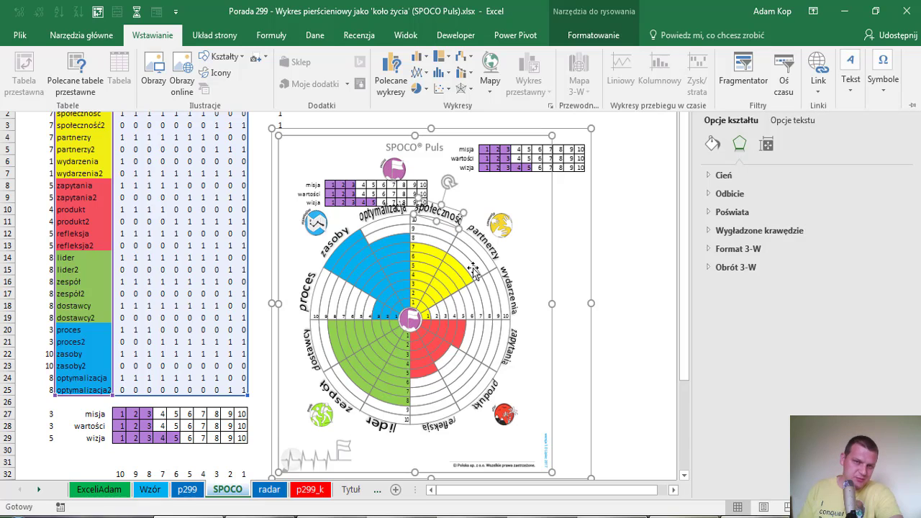
pyautogui.click(630, 265)
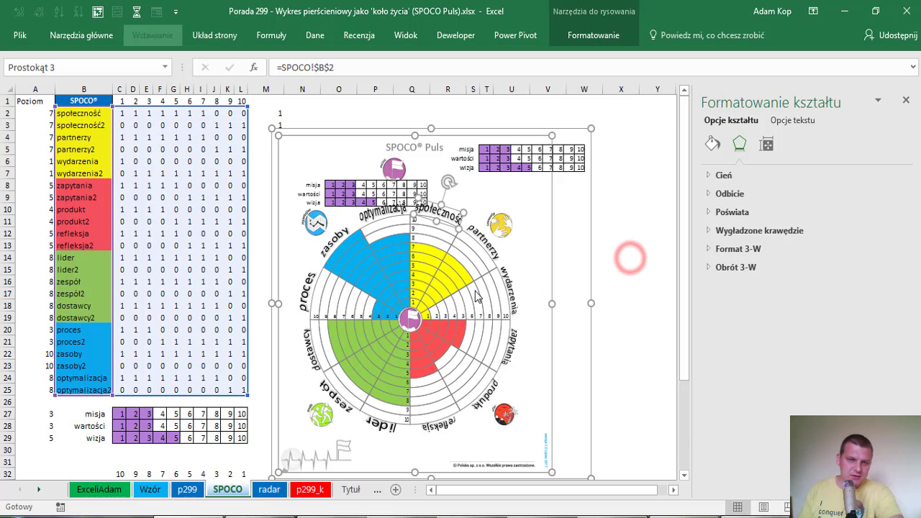
# Step: Remove the duplicate top-right scale picture and move the linked scale into the chart's top-right corner
pyautogui.click(550, 147)
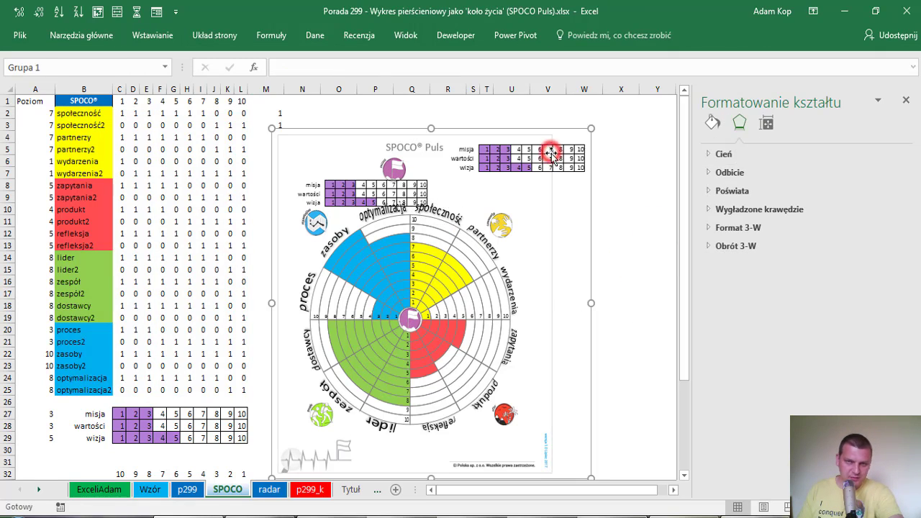
pyautogui.click(551, 148)
pyautogui.click(657, 233)
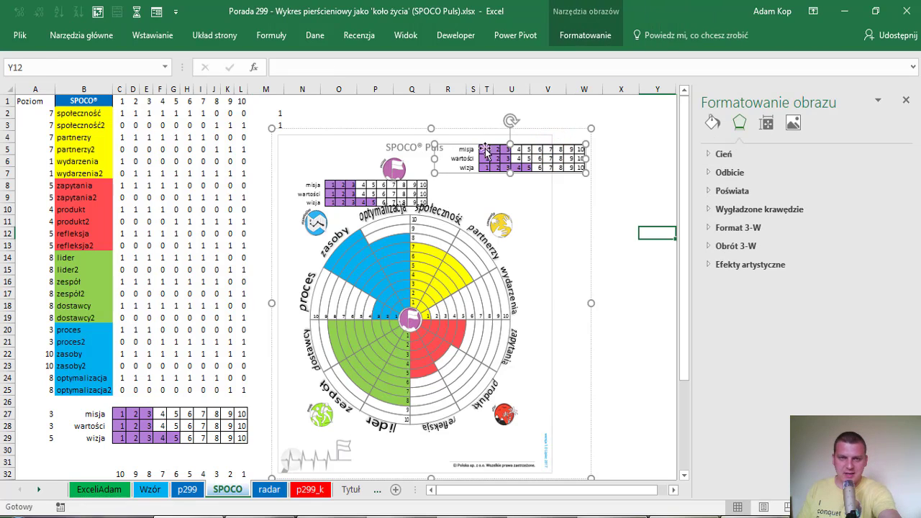
pyautogui.hotkey('ctrl', 'z')
pyautogui.click(350, 188)
pyautogui.moveTo(331, 185); pyautogui.dragTo(442, 160)
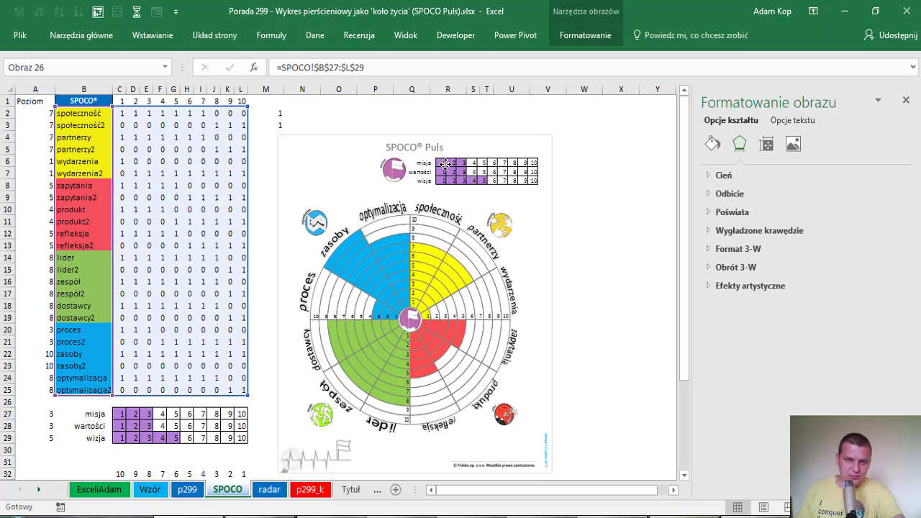
pyautogui.click(608, 183)
pyautogui.moveTo(312, 149); pyautogui.dragTo(348, 130)
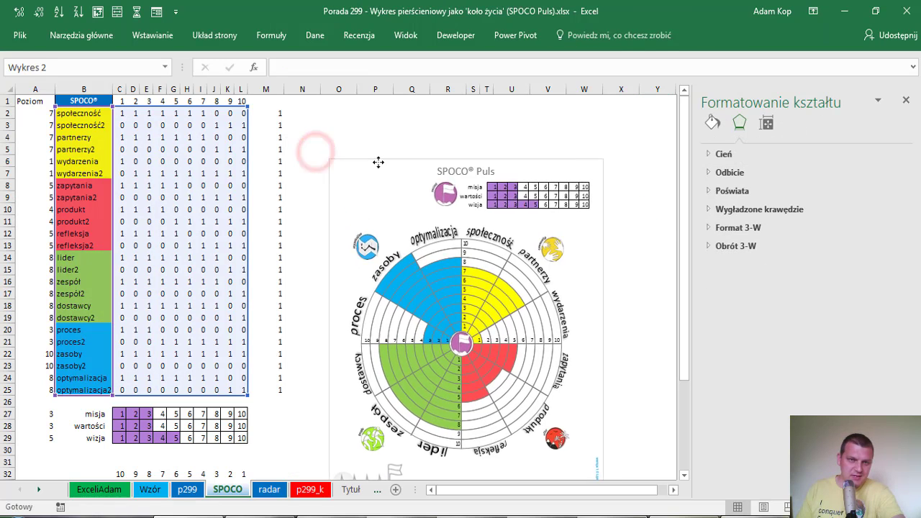
pyautogui.click(528, 219)
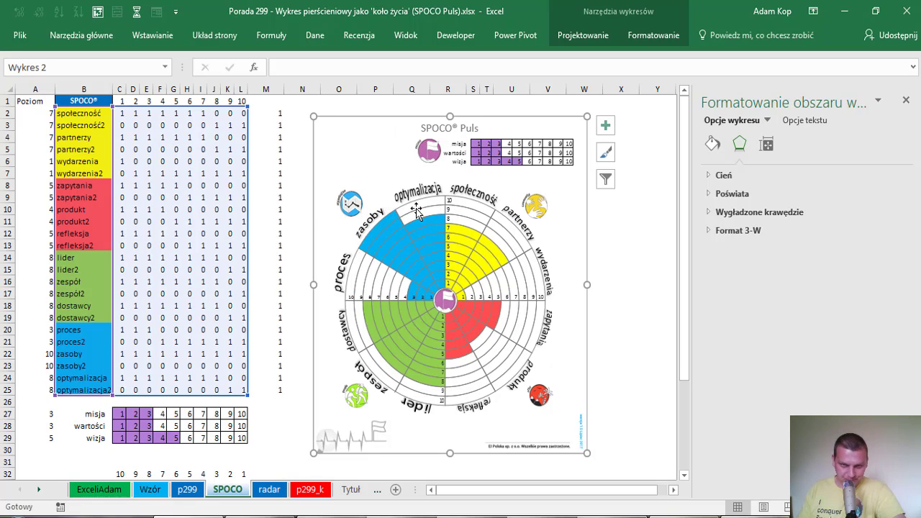
pyautogui.moveTo(349, 147); pyautogui.dragTo(352, 144)
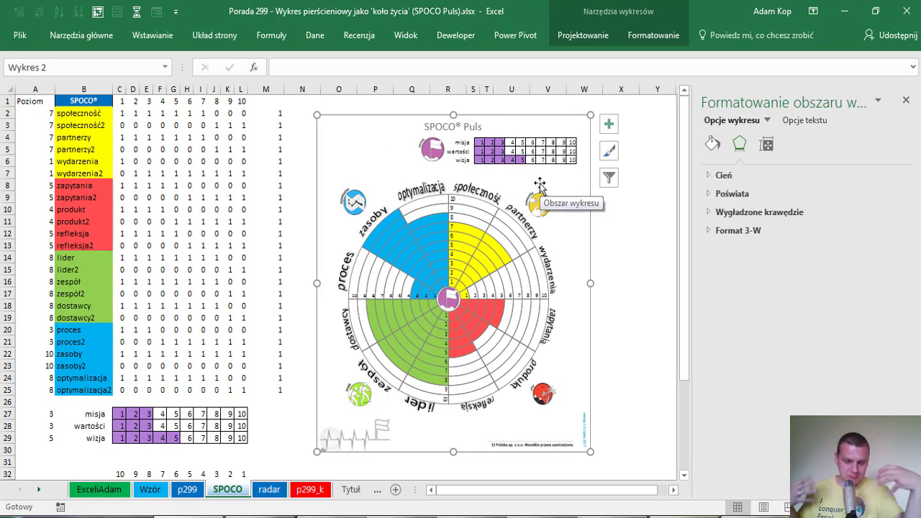
pyautogui.click(269, 490)
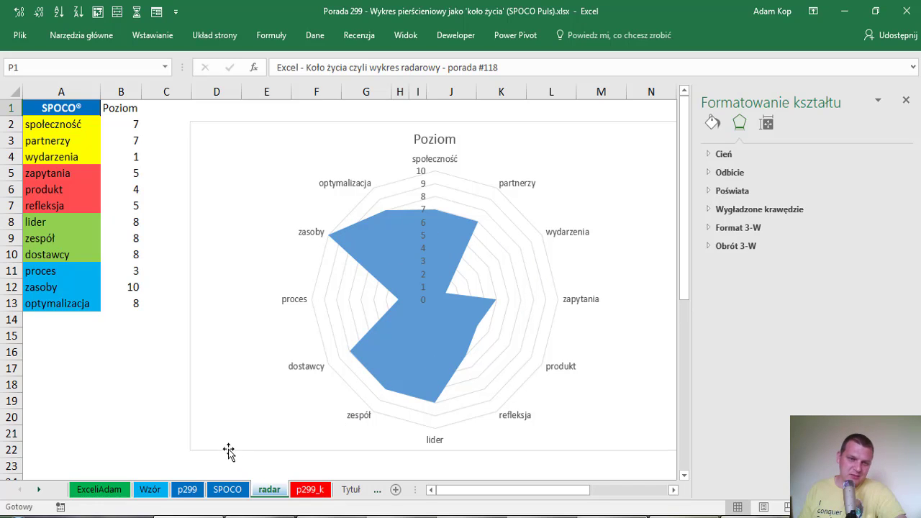
pyautogui.click(228, 489)
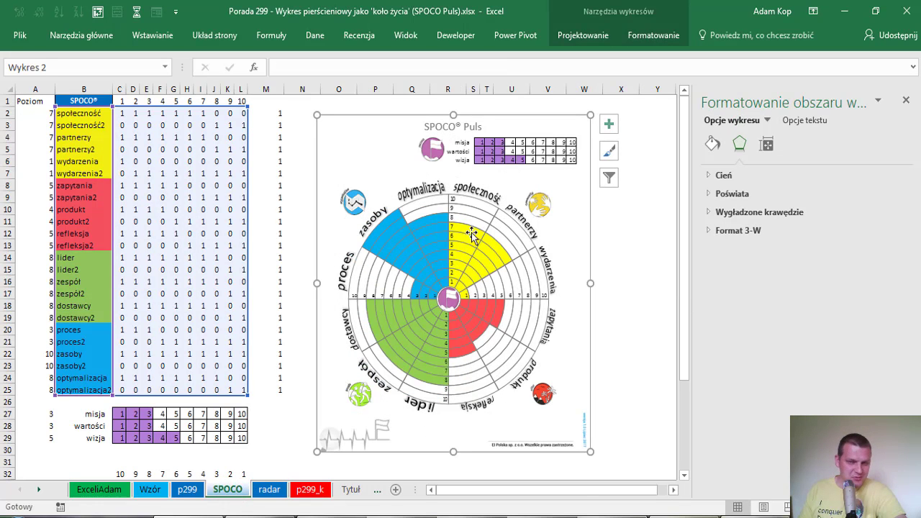